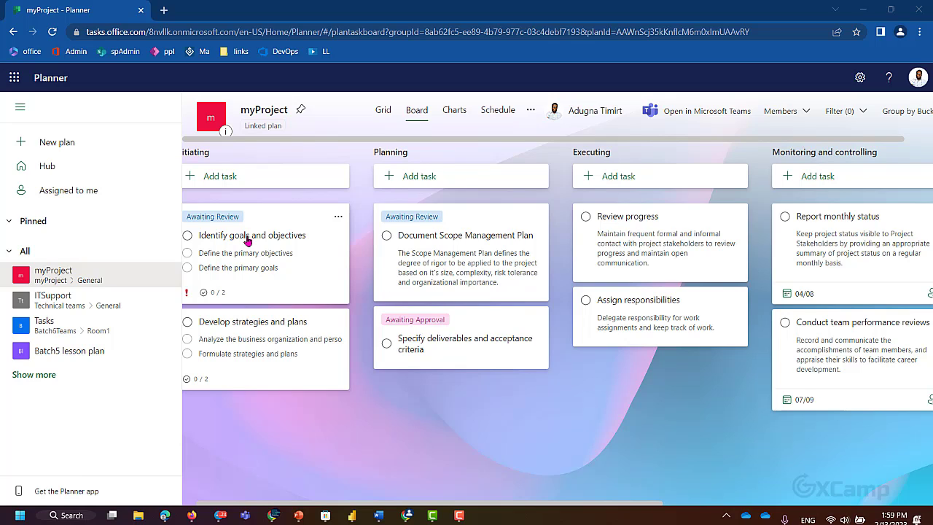
Move the Identify goals and objectives task below Develop strategies and plans, and review the Document Scope Management Plan task's details.
{"action": "left_click_drag", "start_coordinate": [248, 240], "coordinate": [292, 345]}
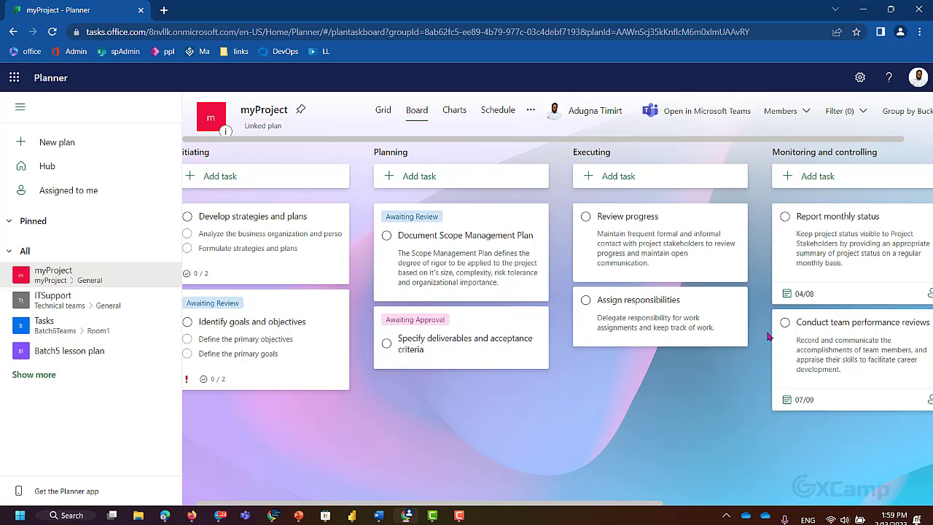
{"action": "left_click", "coordinate": [459, 255]}
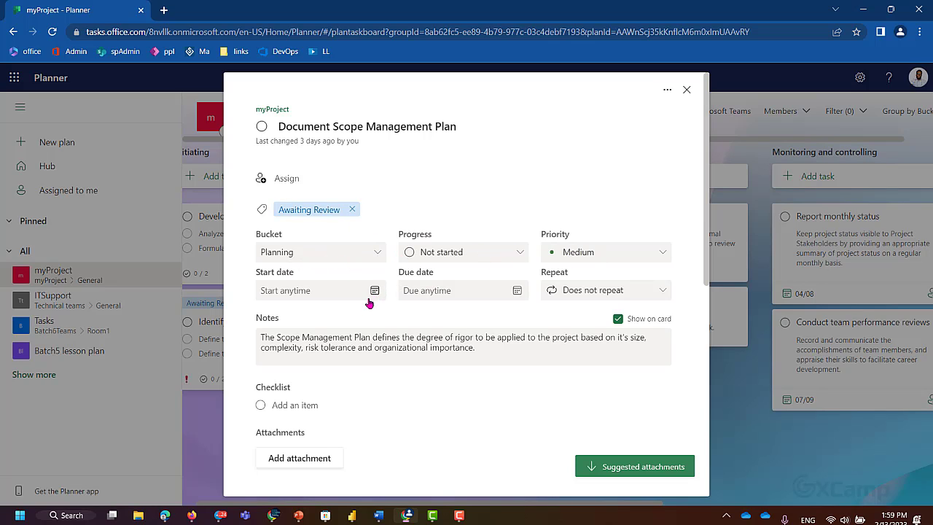
{"action": "scroll", "coordinate": [350, 310], "scroll_direction": "down", "scroll_amount": 1}
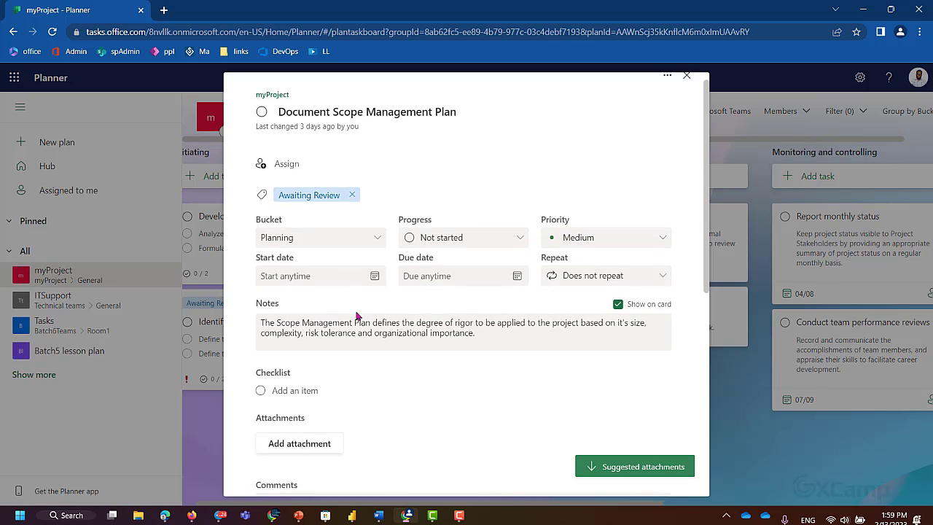
{"action": "left_click", "coordinate": [686, 74]}
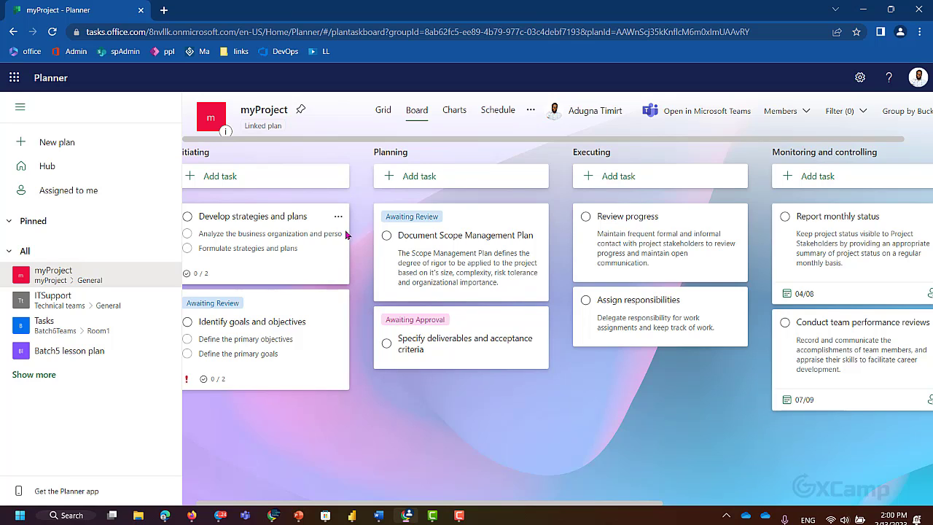
Search the web in a new tab for "office 365 developer subscription" and view the Microsoft 365 Developer Program page.
{"action": "left_click", "coordinate": [164, 10]}
{"action": "type", "text": "offi"}
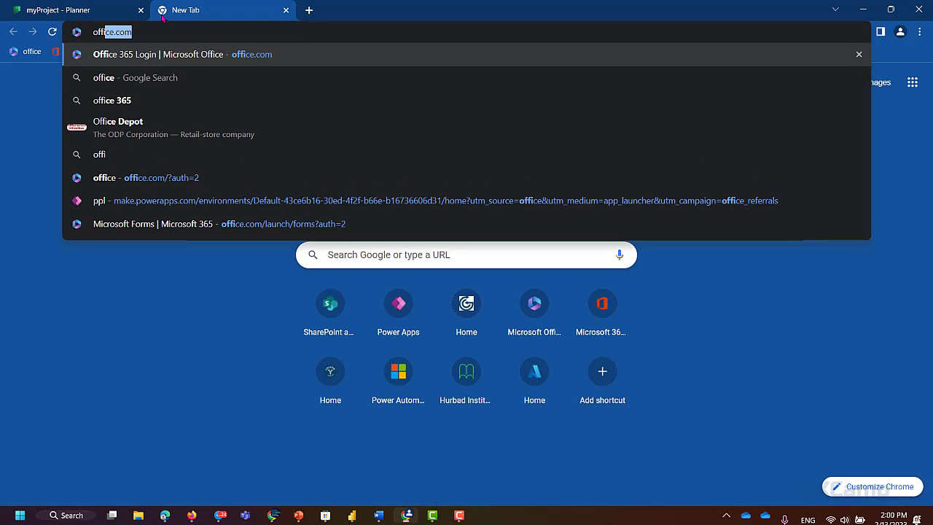
{"action": "type", "text": "ce 36"}
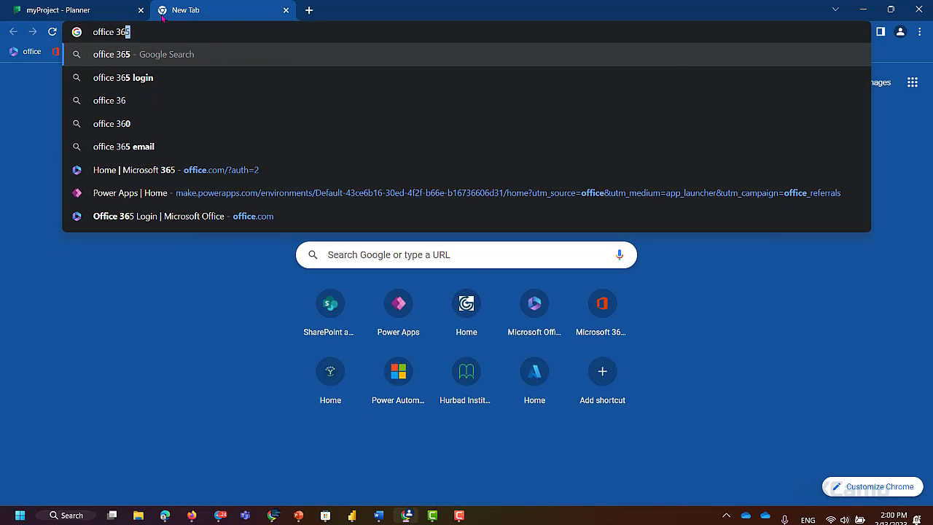
{"action": "type", "text": "5 deve"}
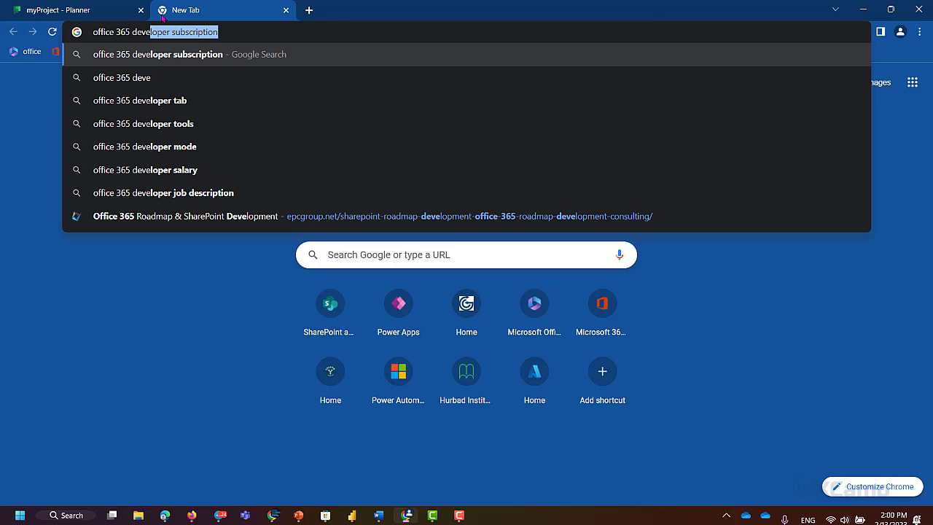
{"action": "key", "text": "Down"}
{"action": "key", "text": "Up"}
{"action": "key", "text": "Return"}
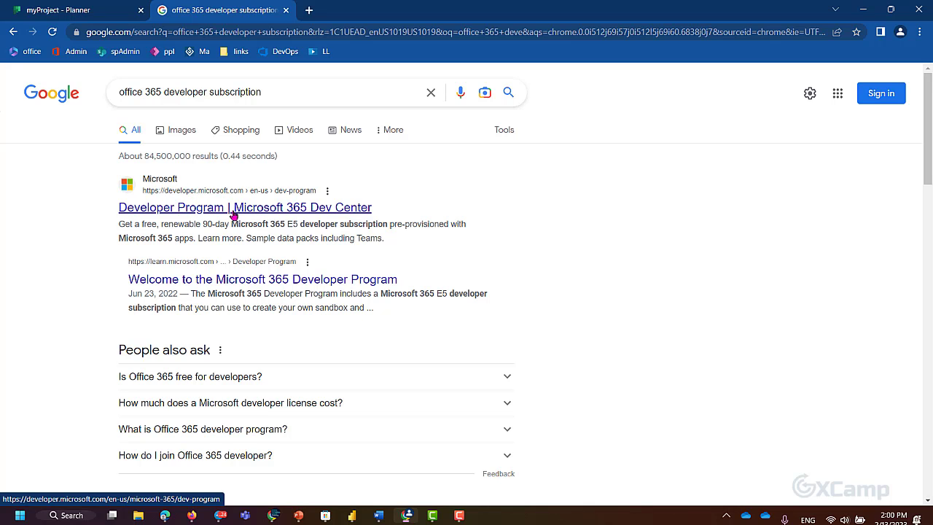
{"action": "left_click", "coordinate": [234, 213]}
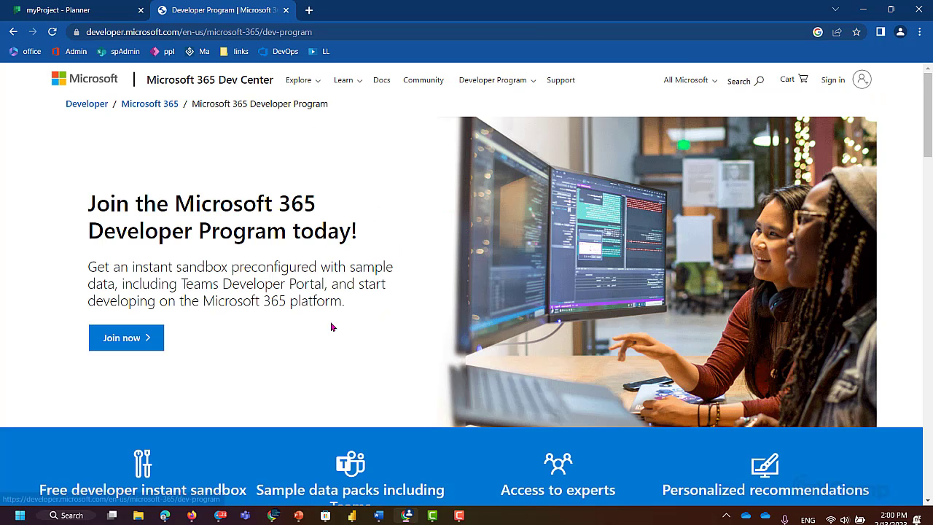
{"action": "scroll", "coordinate": [226, 360], "scroll_direction": "down", "scroll_amount": 1}
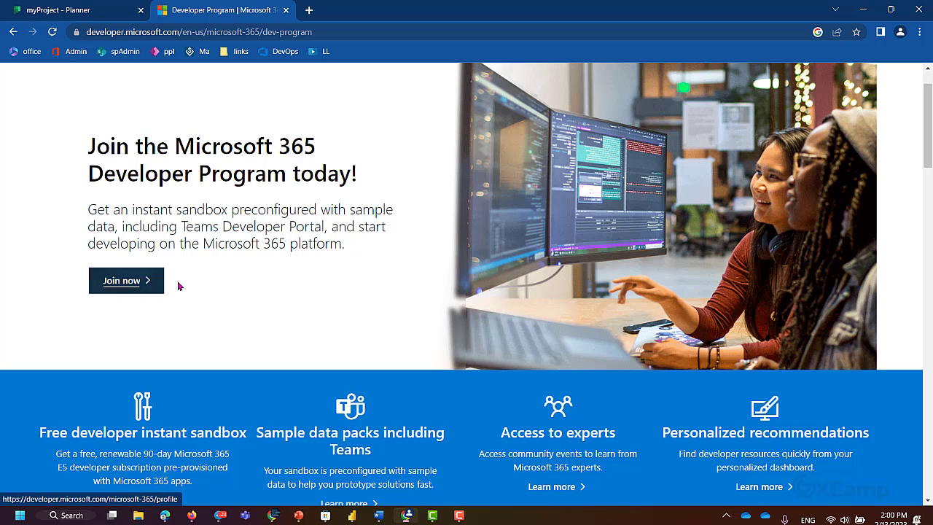
Go to the Microsoft 365 home page in a new browser tab and launch Planner from the available apps.
{"action": "left_click", "coordinate": [309, 9]}
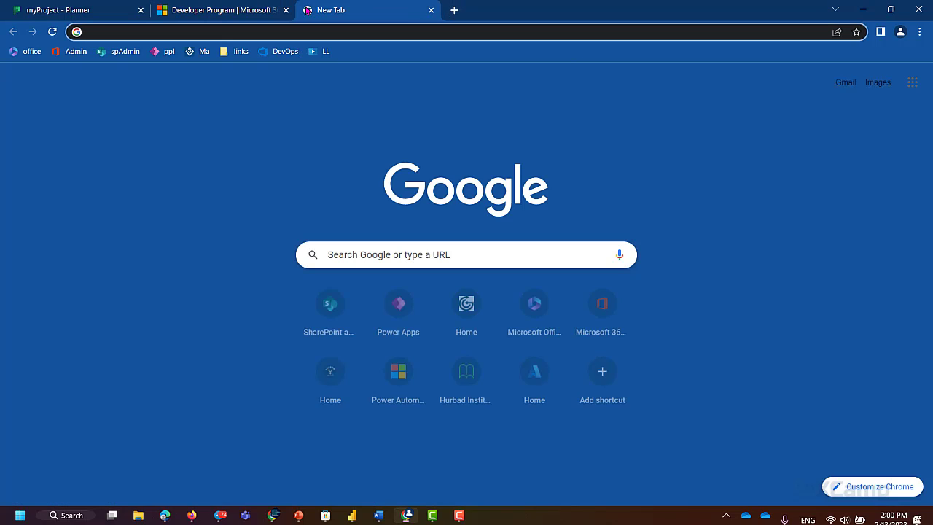
{"action": "type", "text": "office"}
{"action": "key", "text": "Return"}
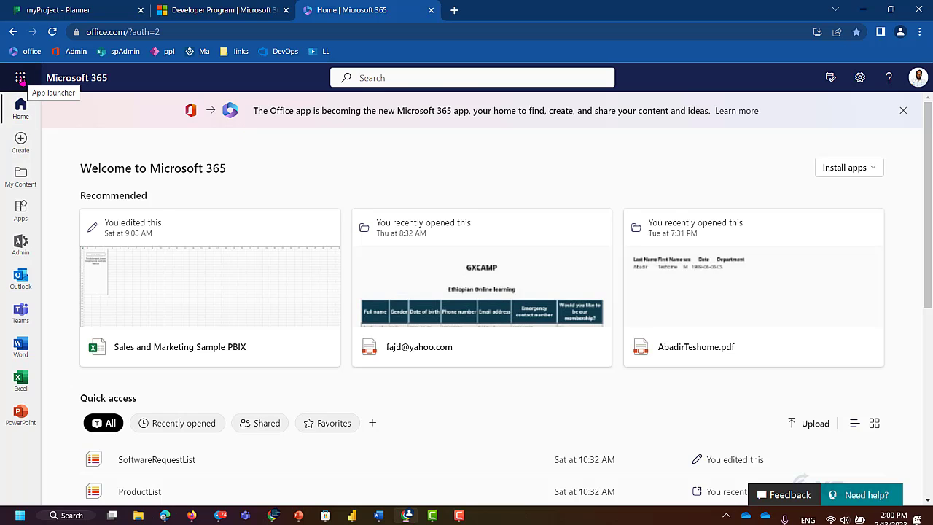
{"action": "left_click", "coordinate": [19, 77]}
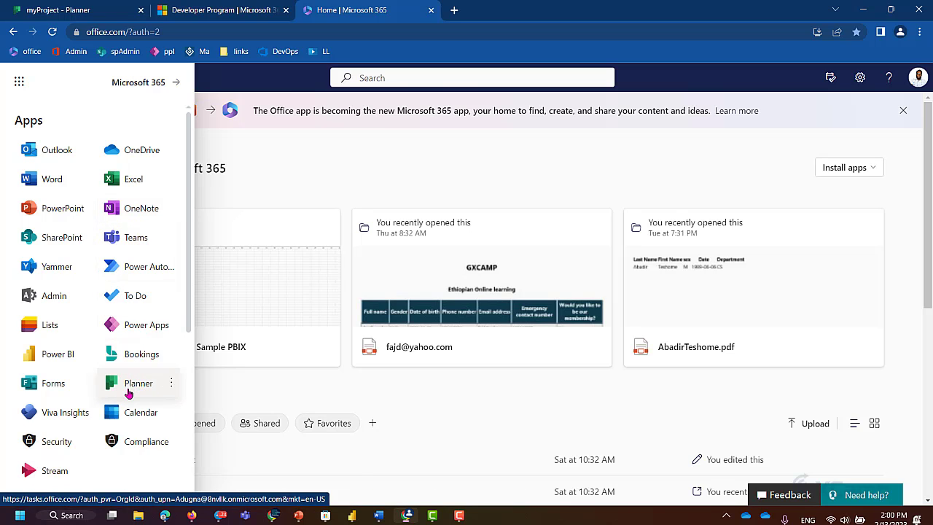
{"action": "scroll", "coordinate": [90, 427], "scroll_direction": "down", "scroll_amount": 2}
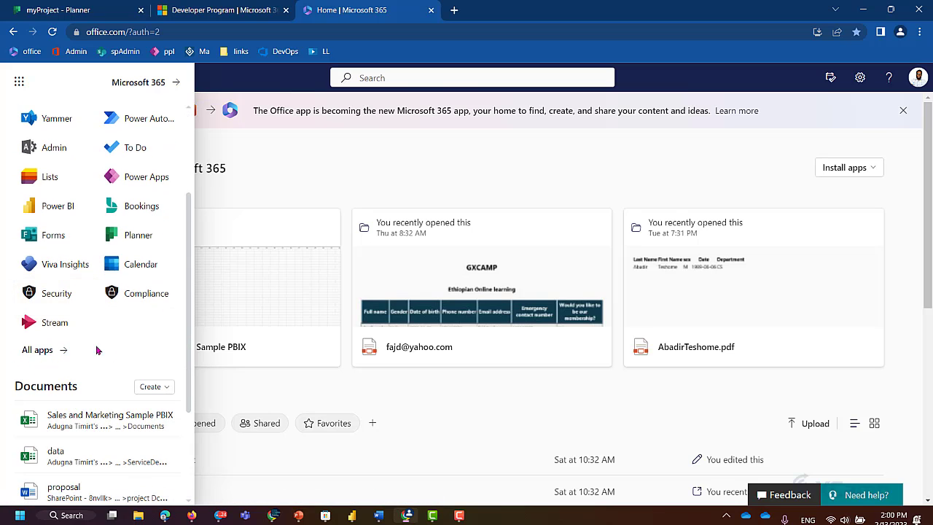
{"action": "scroll", "coordinate": [131, 347], "scroll_direction": "up", "scroll_amount": 2}
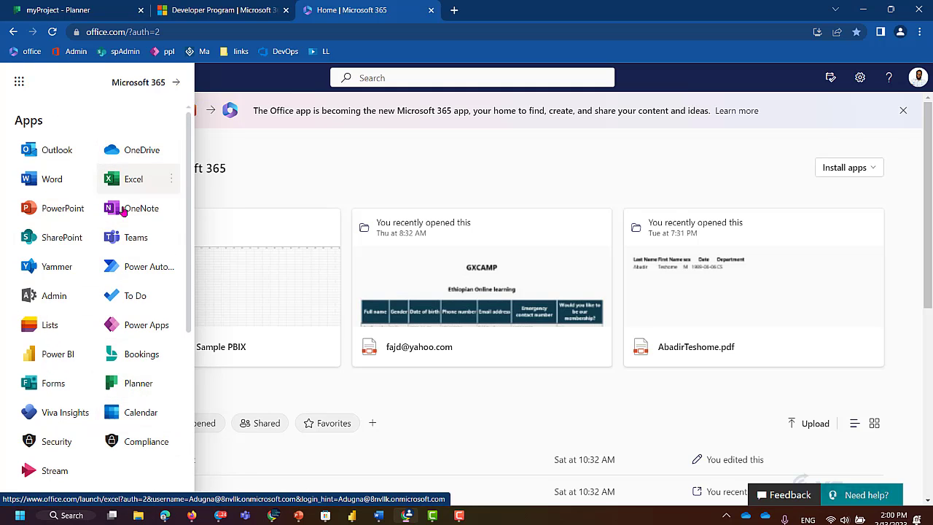
{"action": "left_click", "coordinate": [128, 382]}
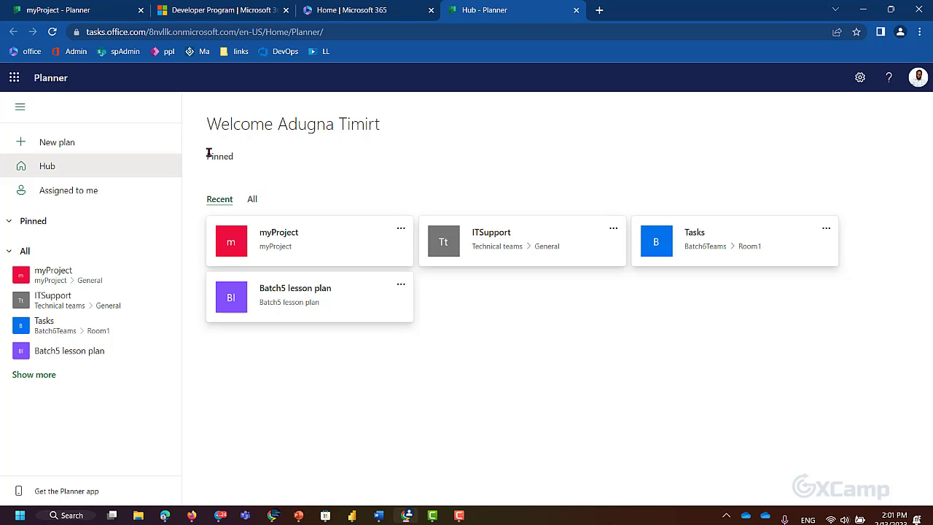
Start a new blank plan and title it "School management system".
{"action": "left_click", "coordinate": [53, 148]}
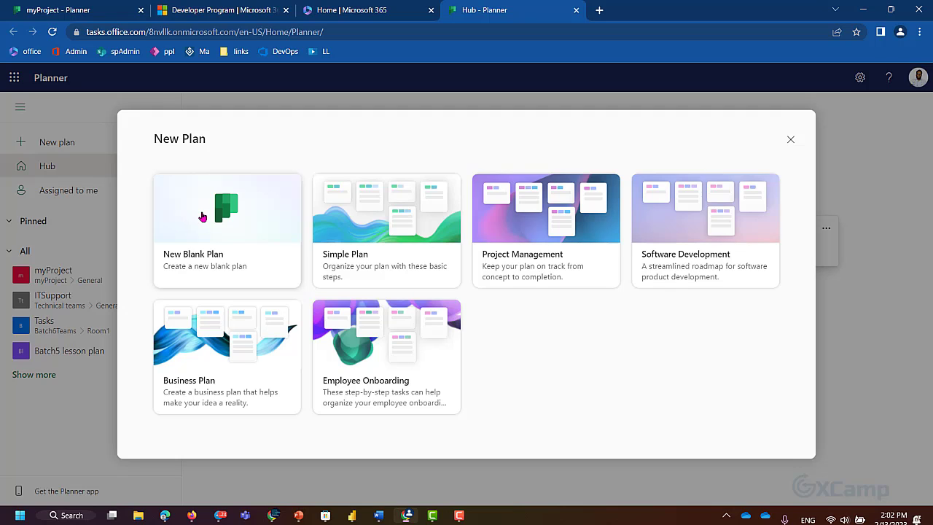
{"action": "left_click", "coordinate": [203, 217]}
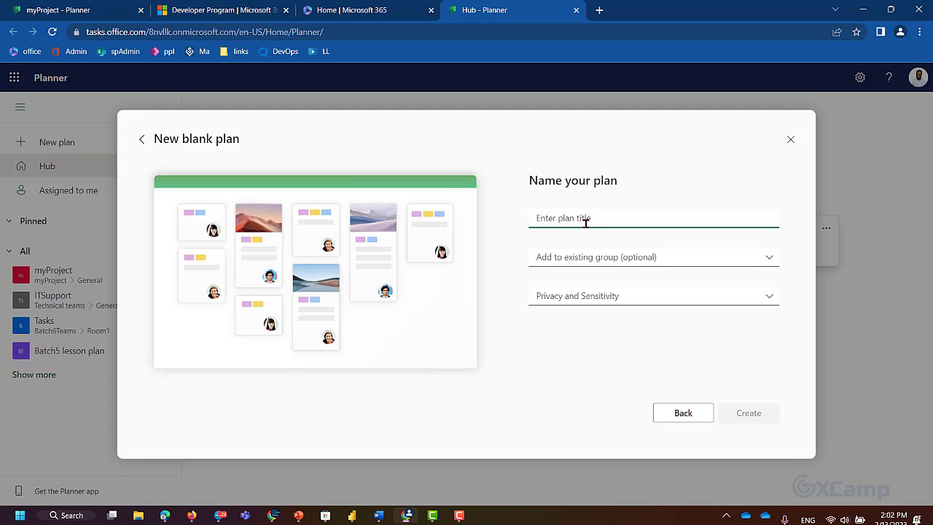
{"action": "type", "text": "School management system"}
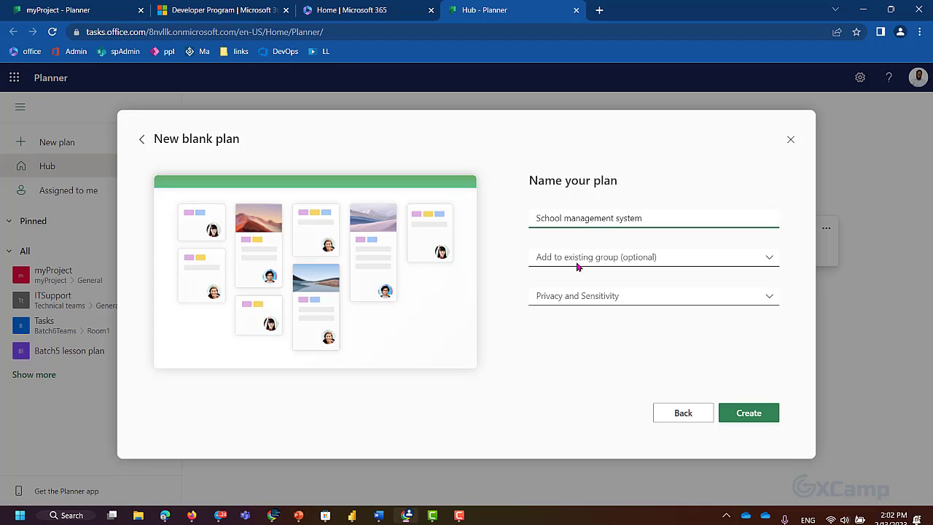
Browse the existing groups the plan could be added to, without choosing one.
{"action": "left_click", "coordinate": [707, 257]}
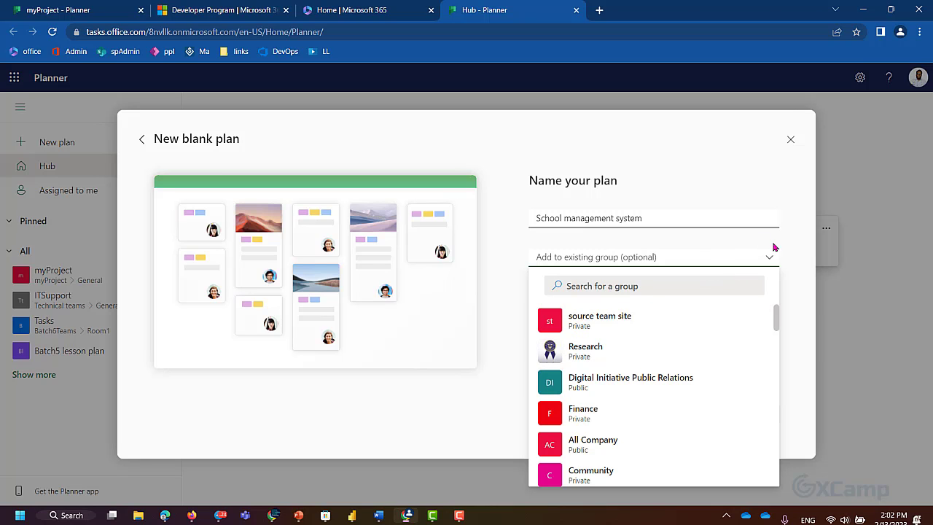
{"action": "scroll", "coordinate": [663, 387], "scroll_direction": "down", "scroll_amount": 3}
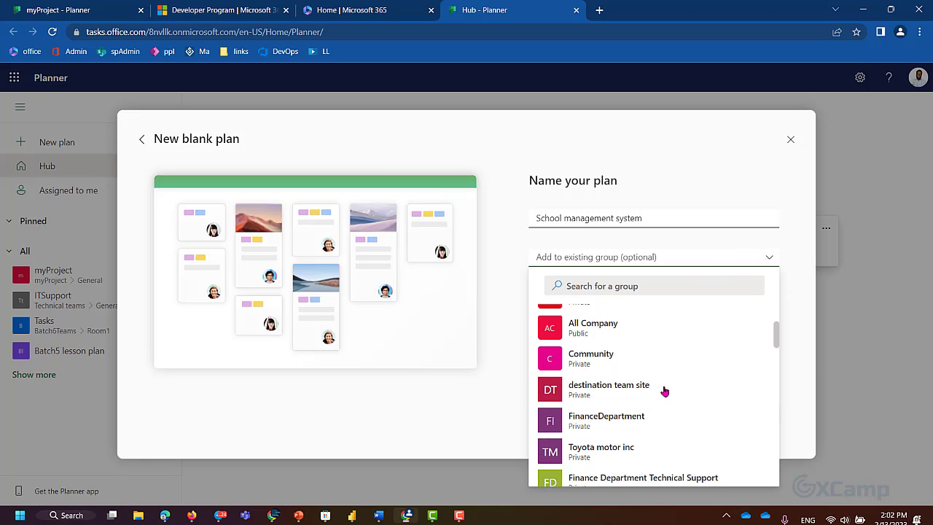
{"action": "scroll", "coordinate": [663, 389], "scroll_direction": "up", "scroll_amount": 4}
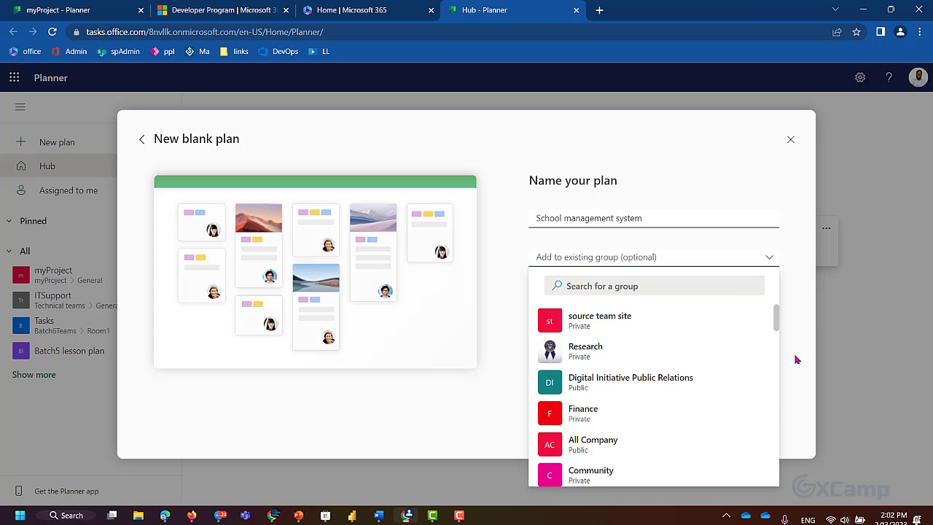
{"action": "scroll", "coordinate": [707, 406], "scroll_direction": "down", "scroll_amount": 2}
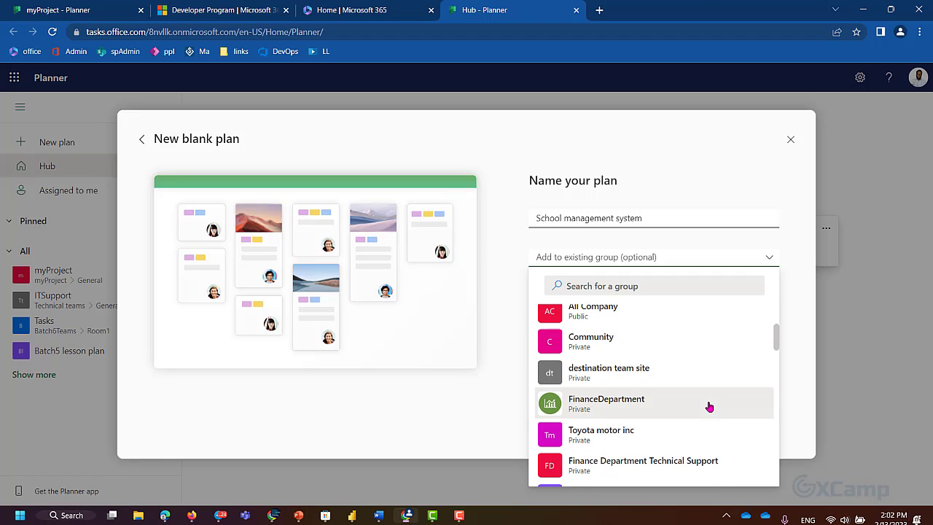
{"action": "left_click", "coordinate": [798, 321]}
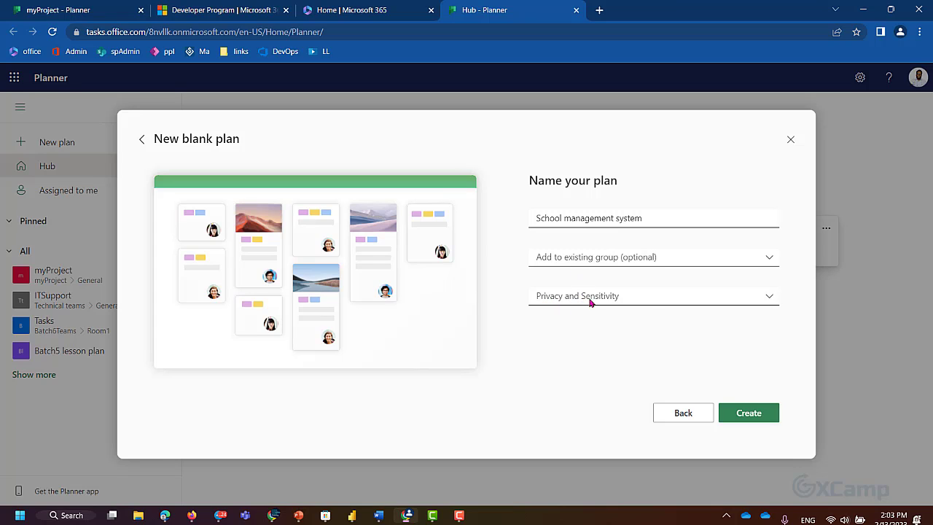
Keep the new plan's privacy as Private and create the plan.
{"action": "left_click", "coordinate": [653, 301]}
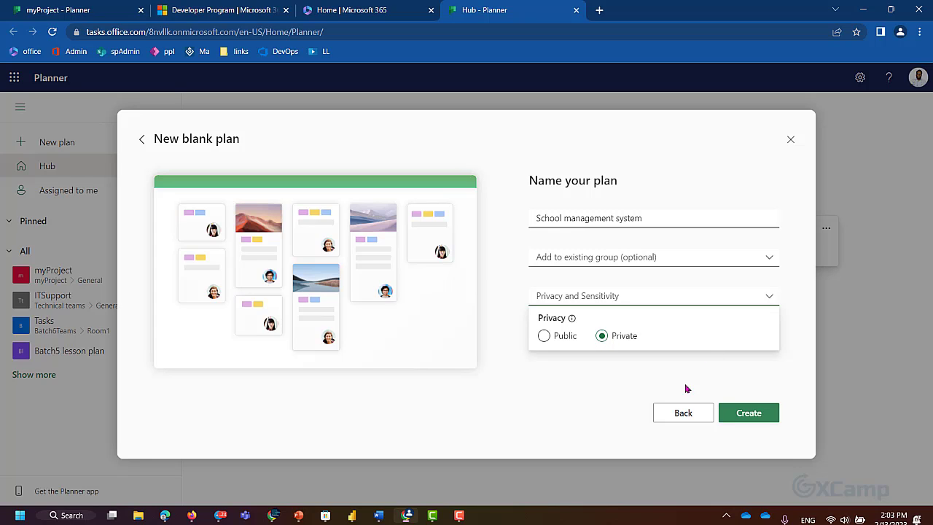
{"action": "left_click", "coordinate": [648, 389]}
{"action": "left_click", "coordinate": [762, 415]}
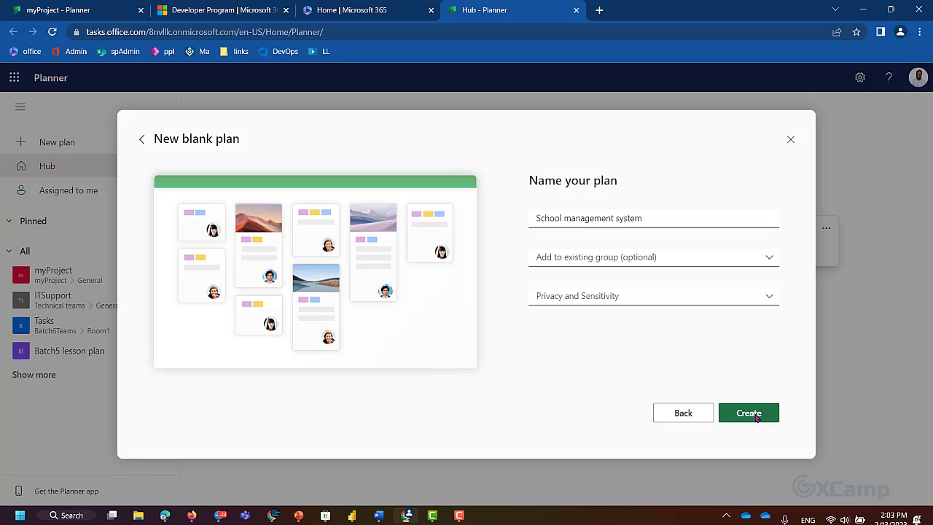
{"action": "left_click", "coordinate": [757, 417]}
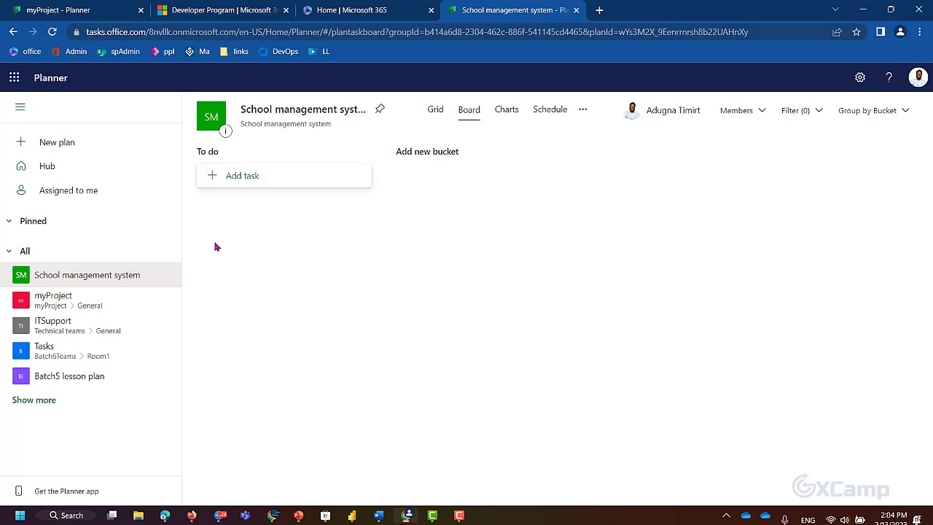
Rename the To do bucket as "Planned".
{"action": "left_click", "coordinate": [202, 153]}
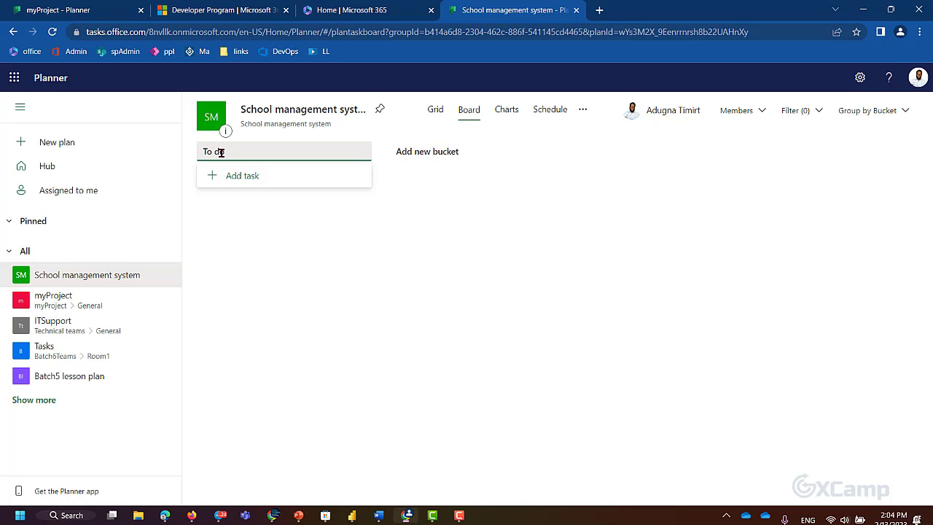
{"action": "triple_click", "coordinate": [220, 152]}
{"action": "type", "text": "Planned"}
{"action": "left_click", "coordinate": [247, 245]}
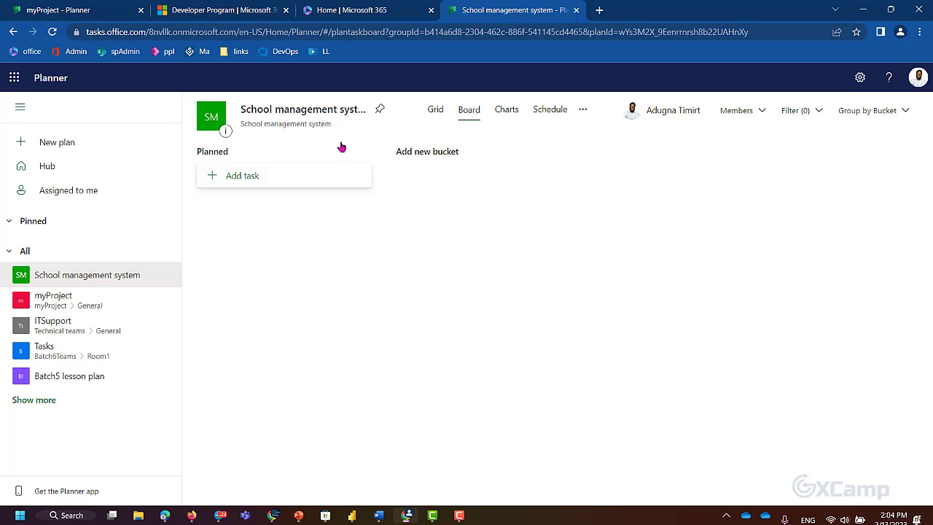
Add two new buckets to the board named "InProgress" and "Ready for Review".
{"action": "left_click", "coordinate": [433, 153]}
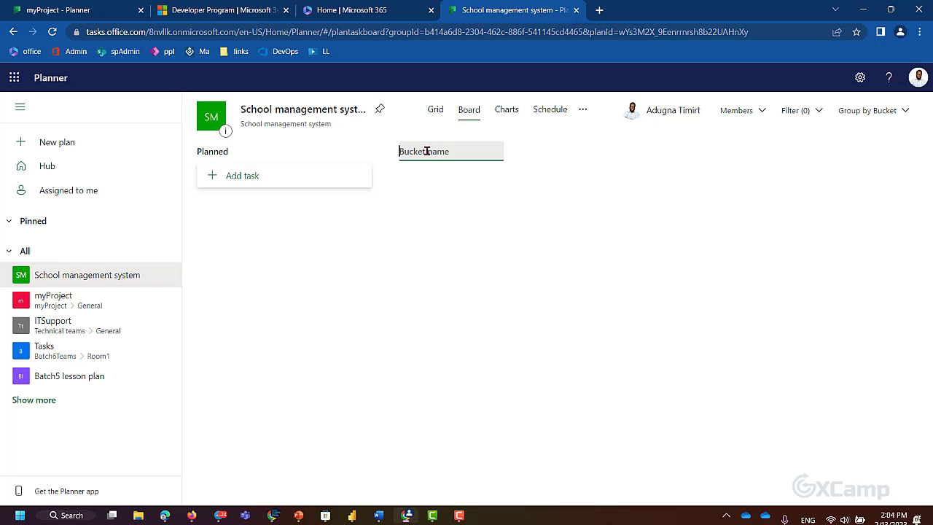
{"action": "type", "text": "InProgress"}
{"action": "key", "text": "Return"}
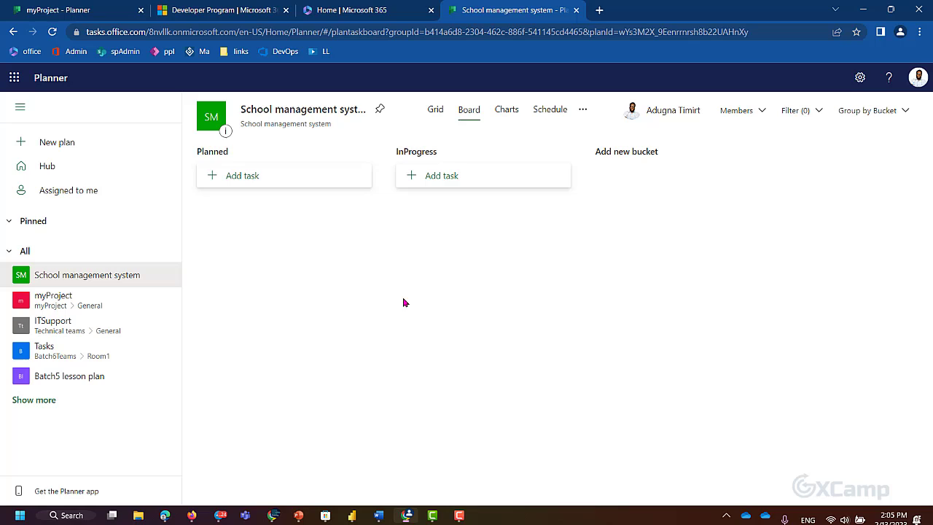
{"action": "left_click", "coordinate": [620, 153]}
{"action": "type", "text": "Ready for Review"}
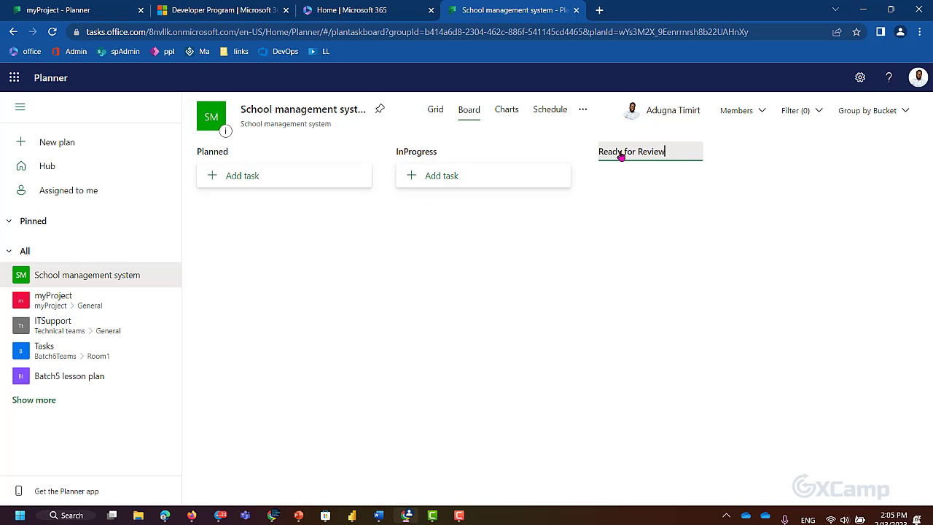
{"action": "key", "text": "Return"}
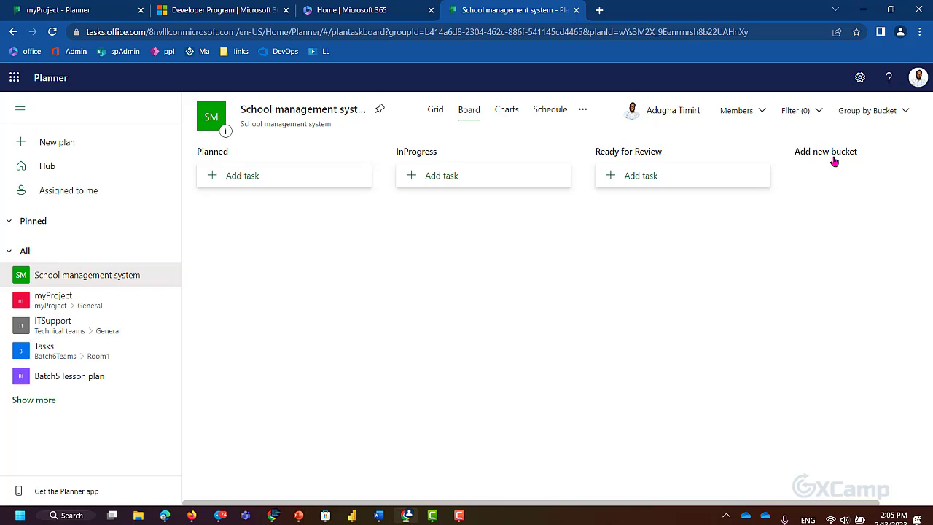
Add a bucket named "Completed and ACcepted" after the Ready for Review bucket.
{"action": "left_click", "coordinate": [833, 159]}
{"action": "type", "text": "Complete"}
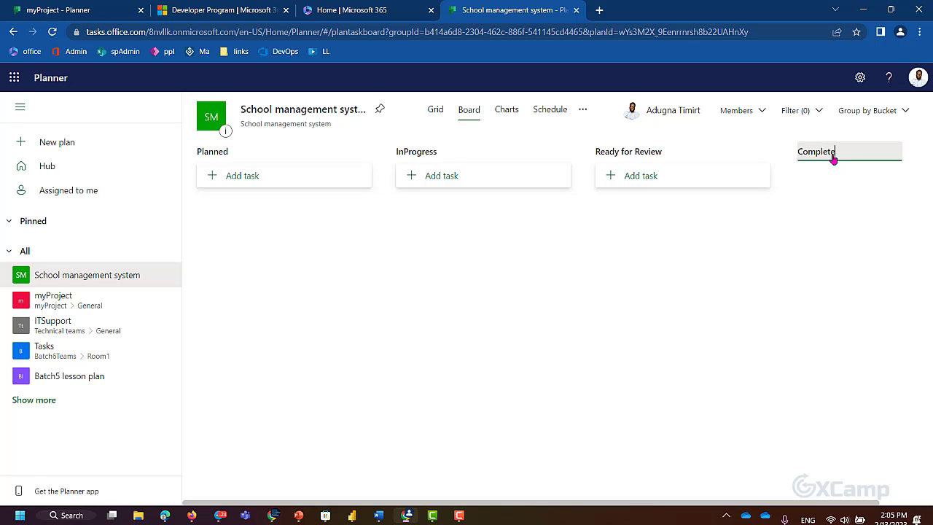
{"action": "type", "text": "d and ACcepted"}
{"action": "key", "text": "Return"}
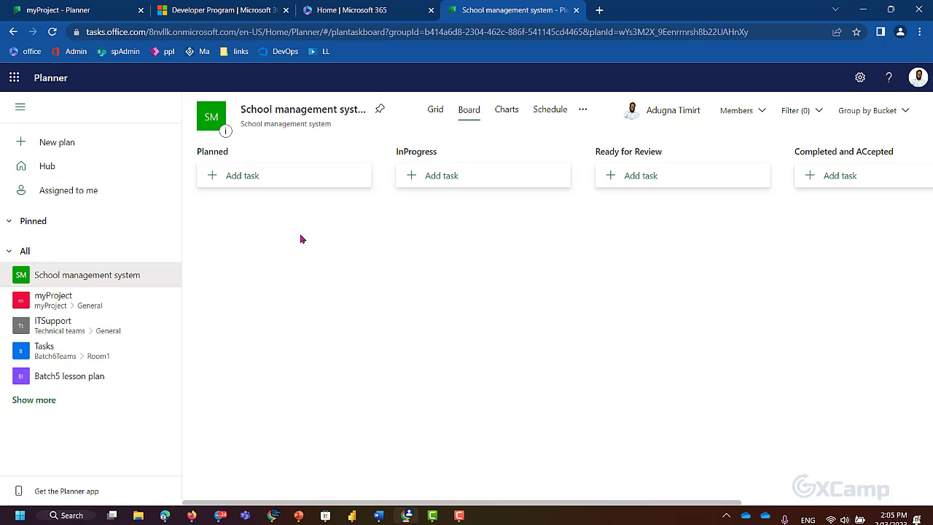
Add two tasks named "Creating Proposal" and "Creating Documentation" to the Planned bucket.
{"action": "left_click", "coordinate": [233, 181]}
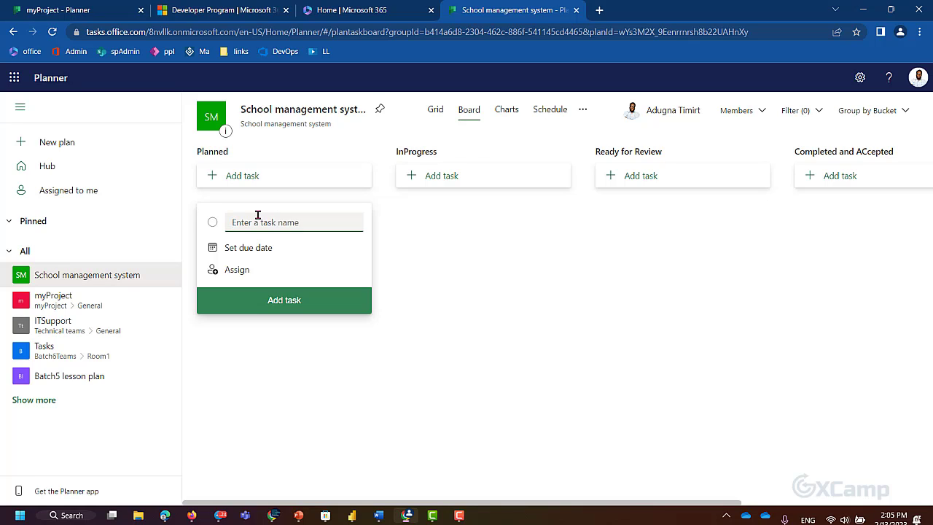
{"action": "type", "text": "Creating Proposal"}
{"action": "key", "text": "Return"}
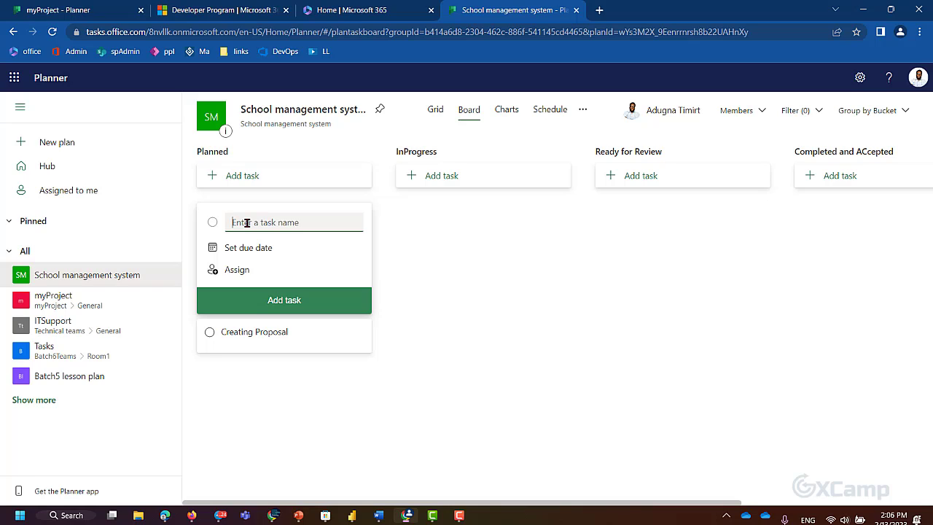
{"action": "type", "text": "Create"}
{"action": "key", "text": "BackSpace"}
{"action": "key", "text": "BackSpace"}
{"action": "type", "text": "ing Documentation"}
{"action": "key", "text": "Return"}
Add two more tasks named "Gathering information" and "Design" to the Planned bucket.
{"action": "type", "text": "Req"}
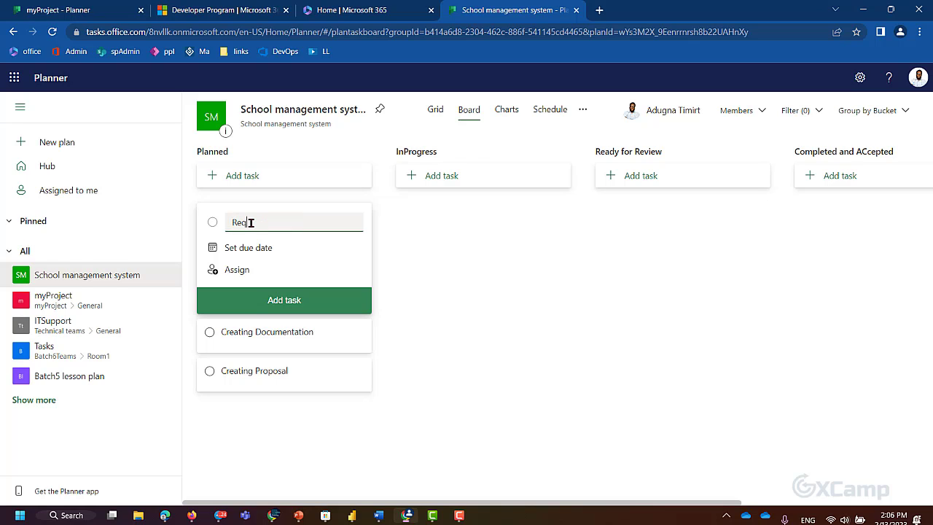
{"action": "key", "text": "BackSpace"}
{"action": "type", "text": "Gathering information"}
{"action": "key", "text": "Return"}
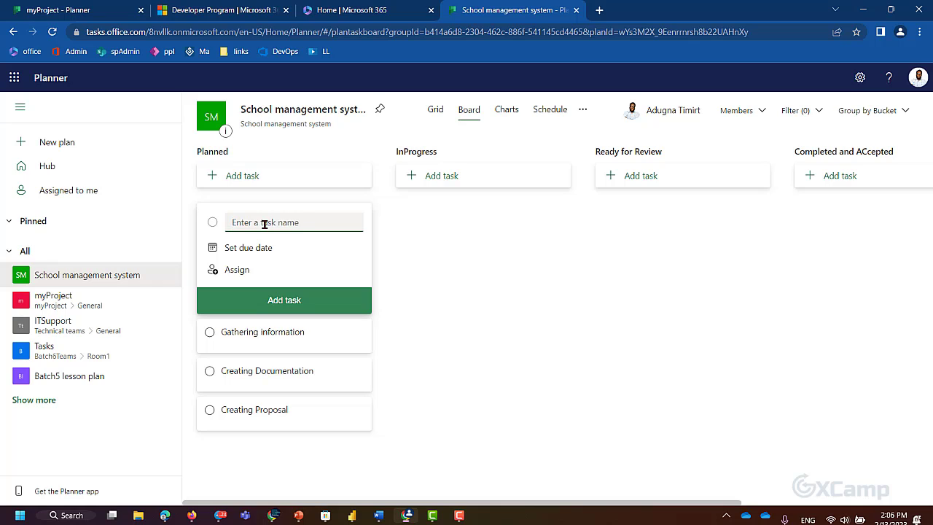
{"action": "type", "text": "Design"}
{"action": "key", "text": "Return"}
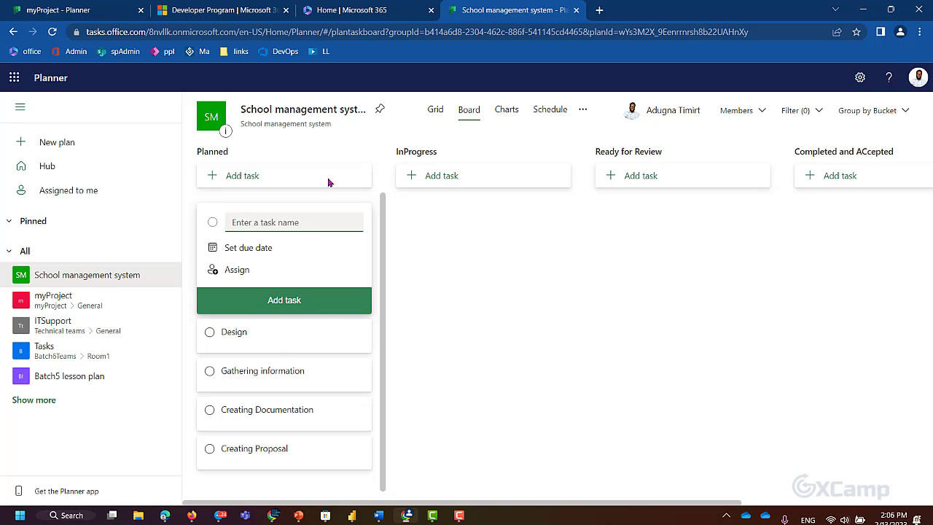
Add a task named "Coding" to the Planned bucket and close the new-task entry form.
{"action": "scroll", "coordinate": [270, 348], "scroll_direction": "down", "scroll_amount": 1}
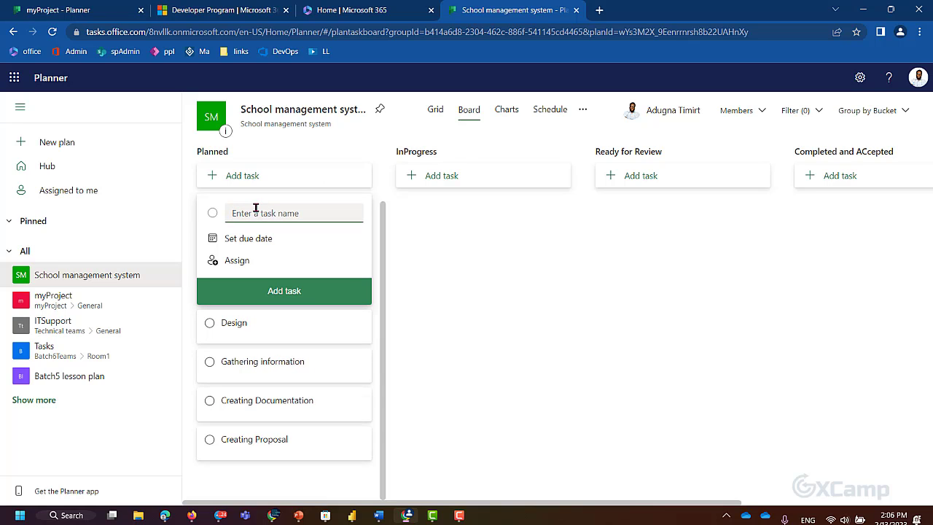
{"action": "type", "text": "Coding"}
{"action": "key", "text": "Return"}
{"action": "scroll", "coordinate": [284, 409], "scroll_direction": "down", "scroll_amount": 1}
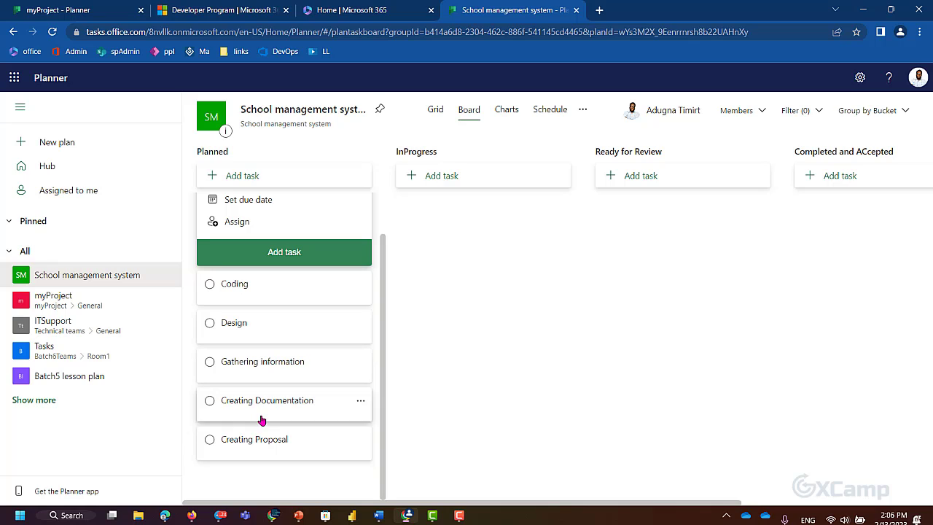
{"action": "left_click", "coordinate": [284, 448]}
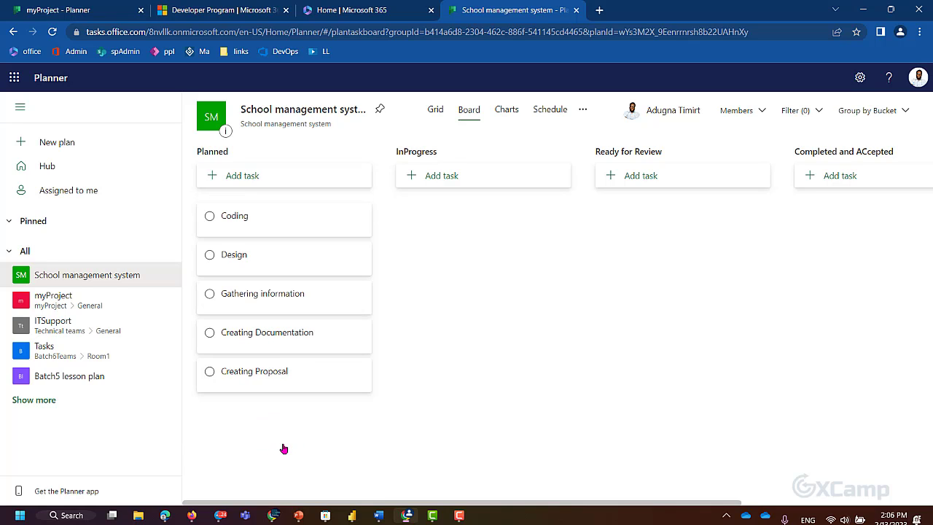
Open the Creating Proposal task's details and look through its progress and priority options.
{"action": "left_click", "coordinate": [297, 378]}
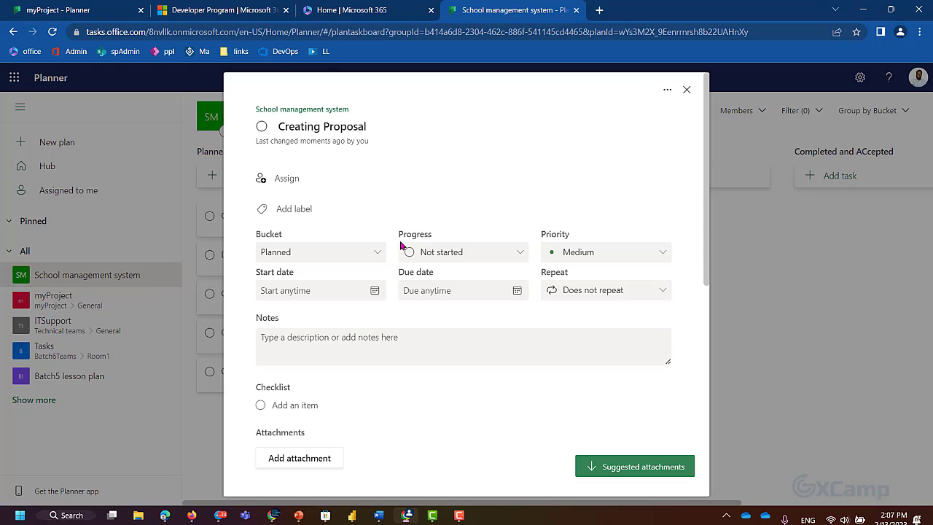
{"action": "left_click", "coordinate": [432, 255]}
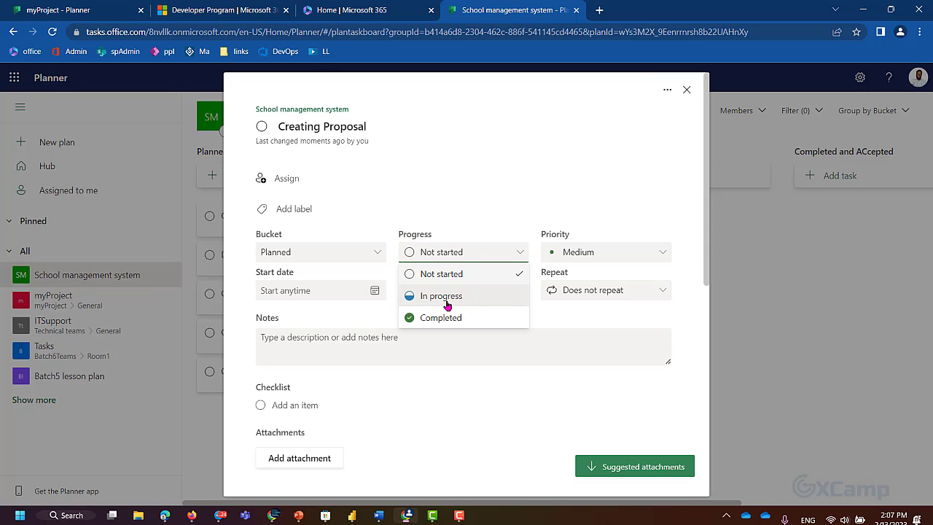
{"action": "left_click", "coordinate": [599, 253]}
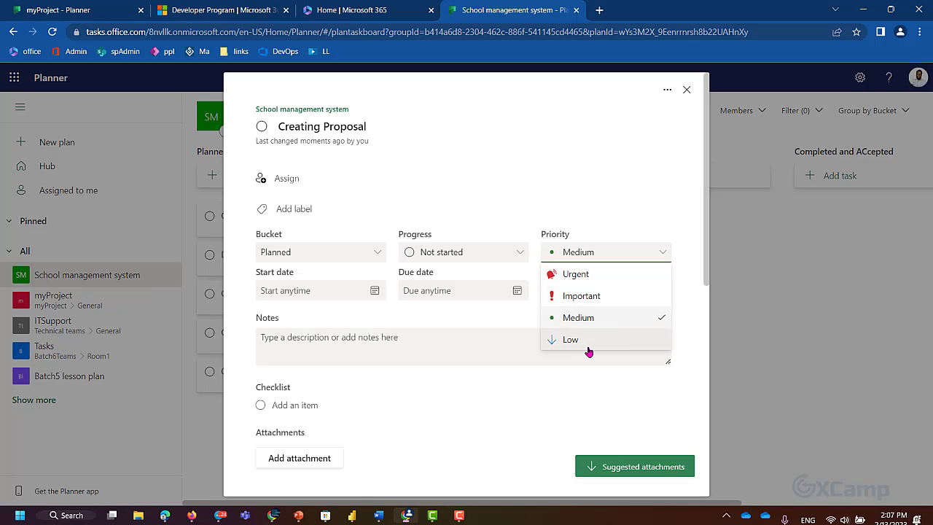
{"action": "left_click", "coordinate": [556, 397]}
Set the Creating Proposal task's start date to 02/14/2023 and its due date to 02/25/2023.
{"action": "left_click", "coordinate": [298, 292]}
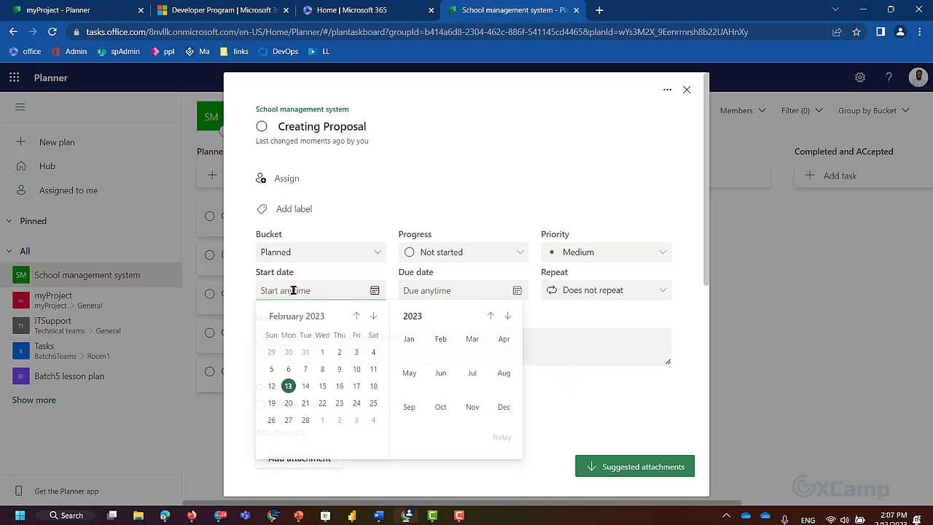
{"action": "left_click", "coordinate": [304, 387]}
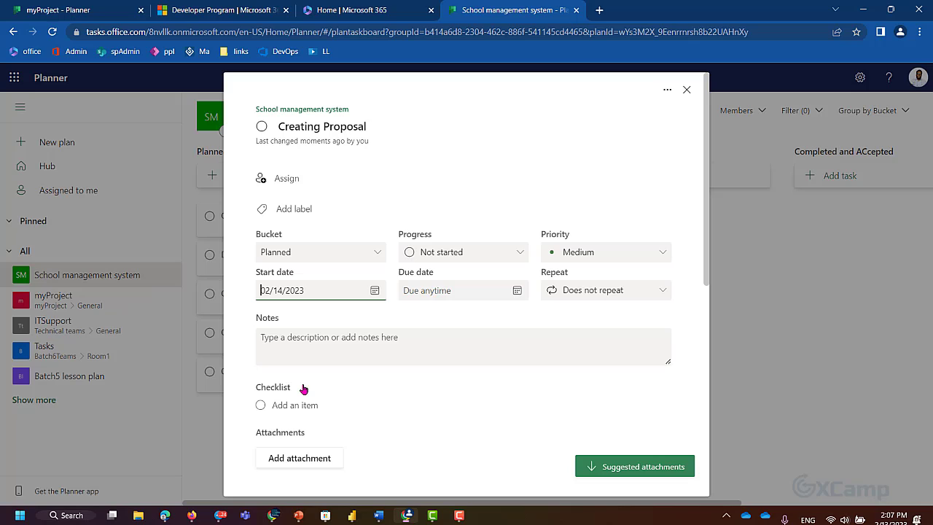
{"action": "left_click", "coordinate": [430, 290]}
{"action": "left_click", "coordinate": [515, 404]}
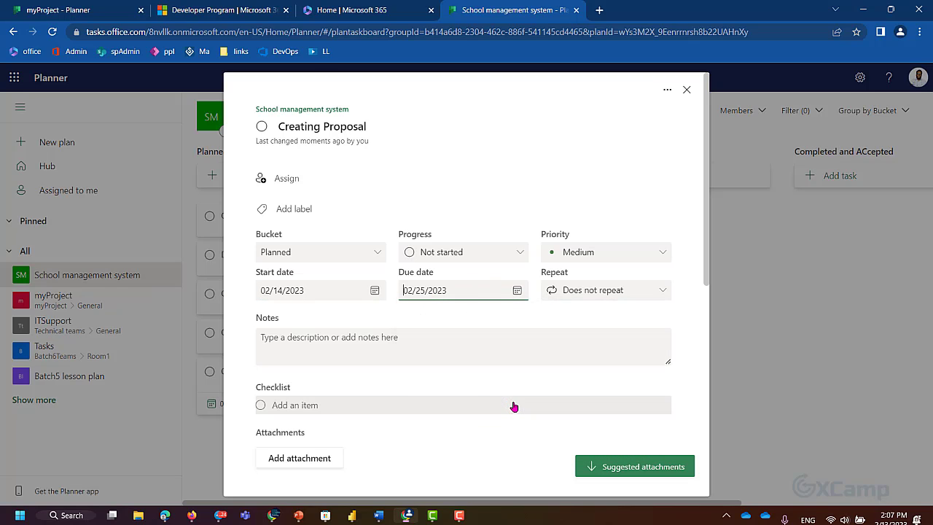
Set the Creating Proposal task to repeat Daily and enter "proposal details" as its notes.
{"action": "left_click", "coordinate": [574, 291]}
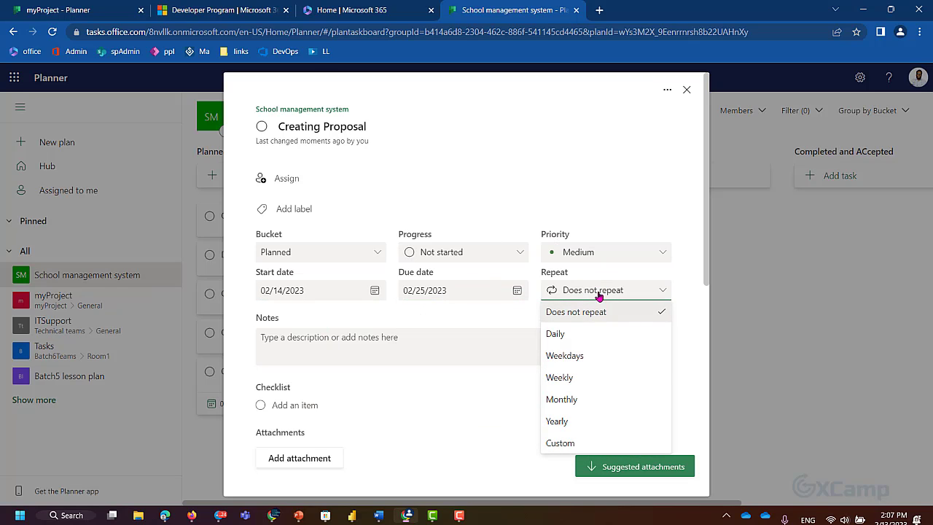
{"action": "left_click", "coordinate": [569, 342]}
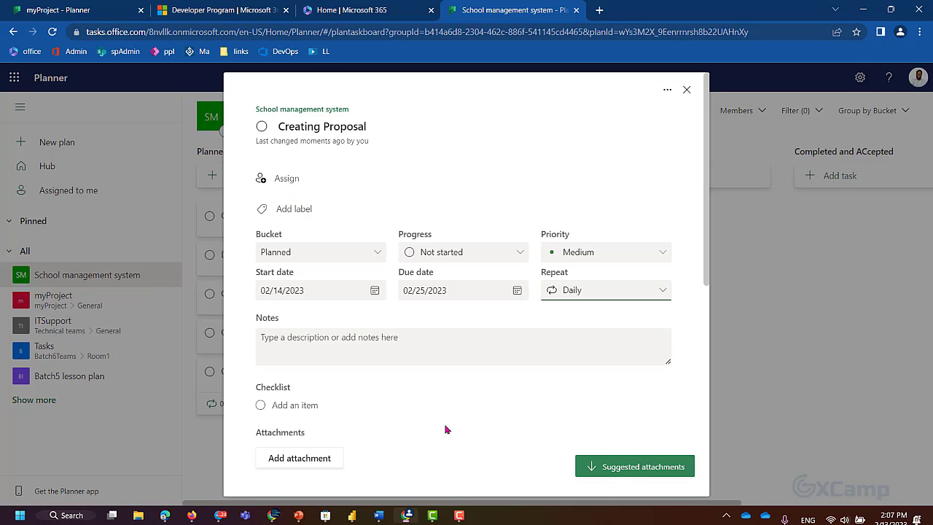
{"action": "left_click", "coordinate": [314, 336]}
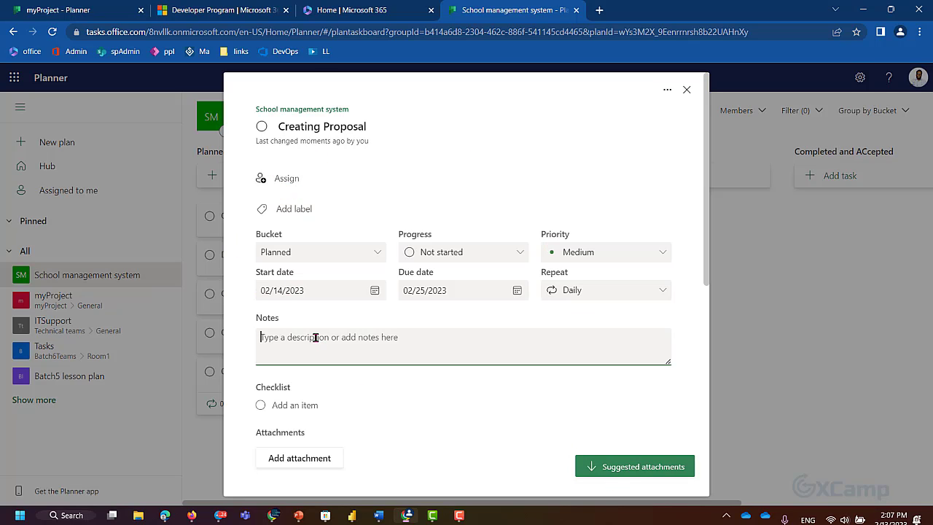
{"action": "type", "text": "proposal details"}
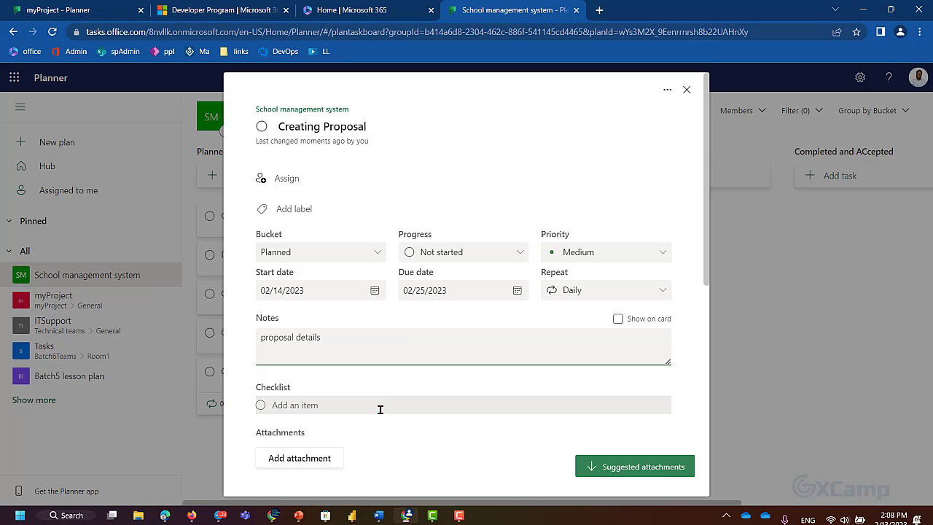
Add the checklist items "introduction", "summery", "table content" and "budget" to the Creating Proposal task.
{"action": "scroll", "coordinate": [379, 408], "scroll_direction": "down", "scroll_amount": 3}
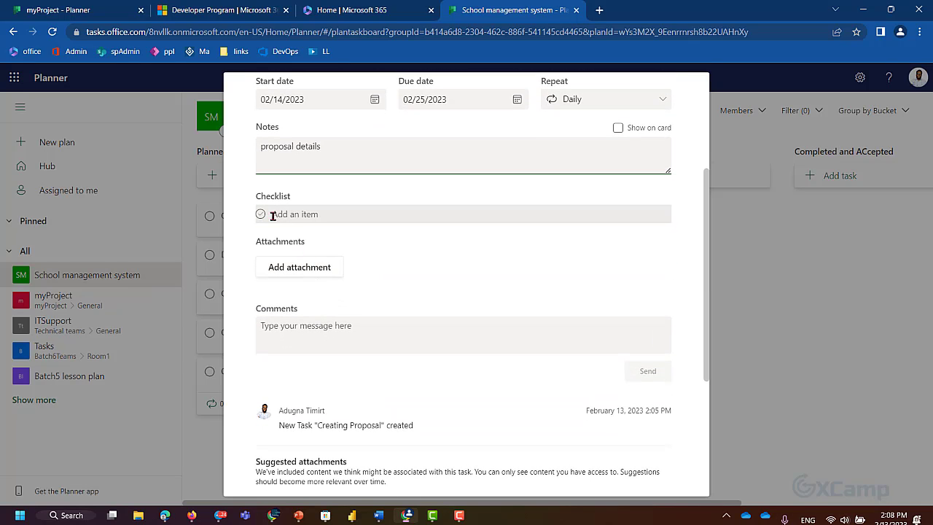
{"action": "left_click", "coordinate": [276, 214]}
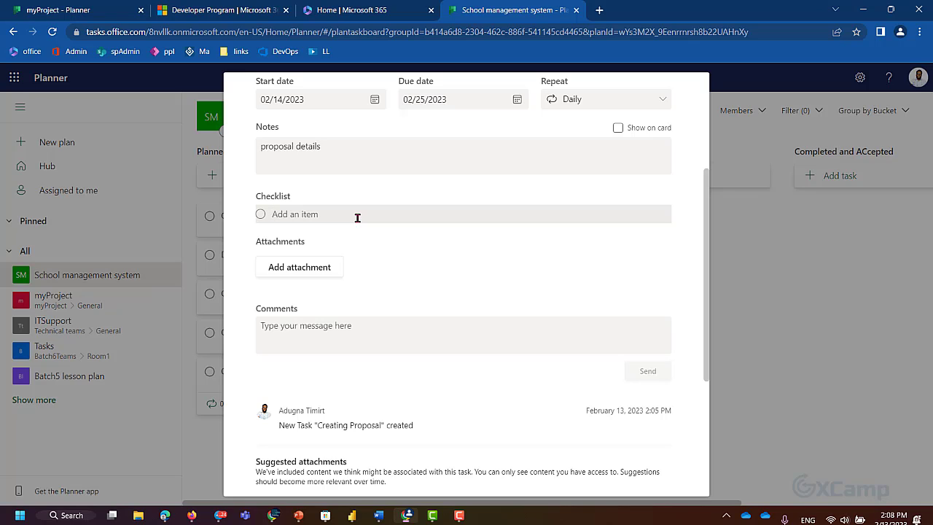
{"action": "type", "text": "introduction"}
{"action": "key", "text": "Return"}
{"action": "type", "text": "summer"}
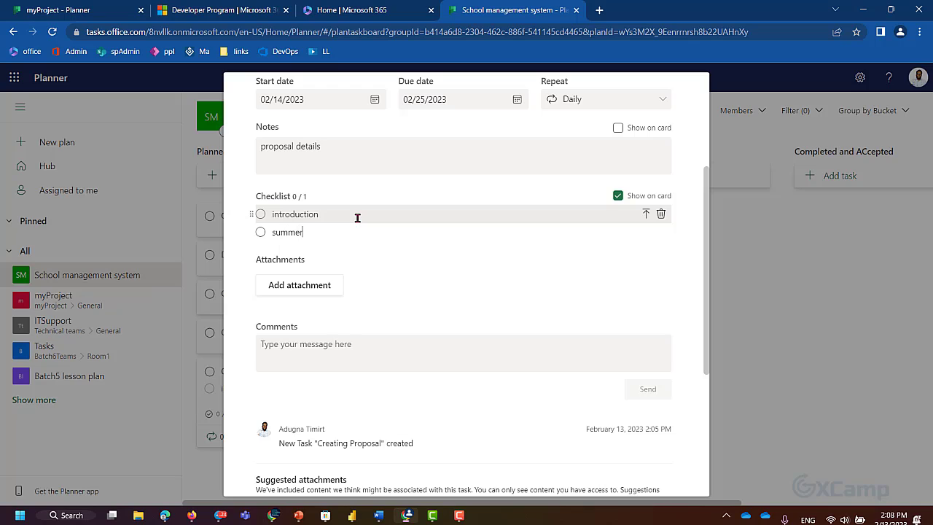
{"action": "type", "text": "y"}
{"action": "key", "text": "Return"}
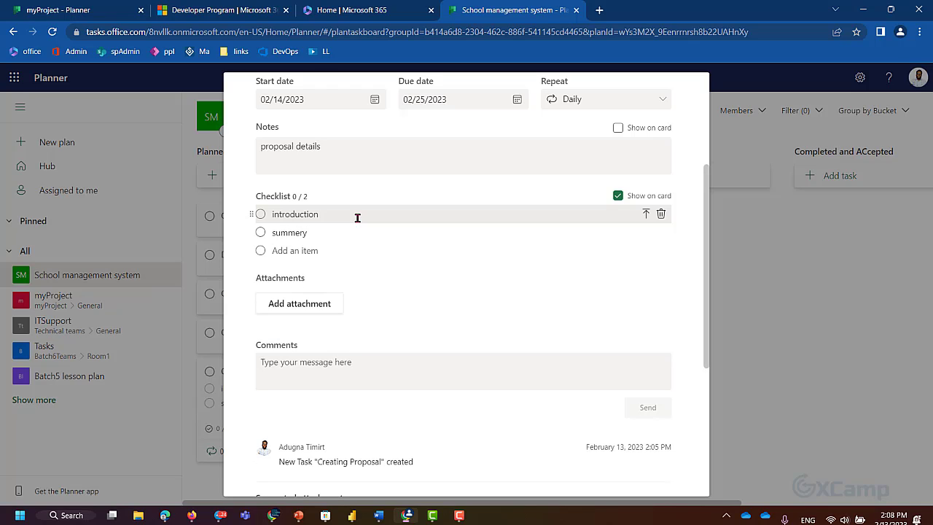
{"action": "type", "text": "table content"}
{"action": "key", "text": "Return"}
{"action": "type", "text": "budget"}
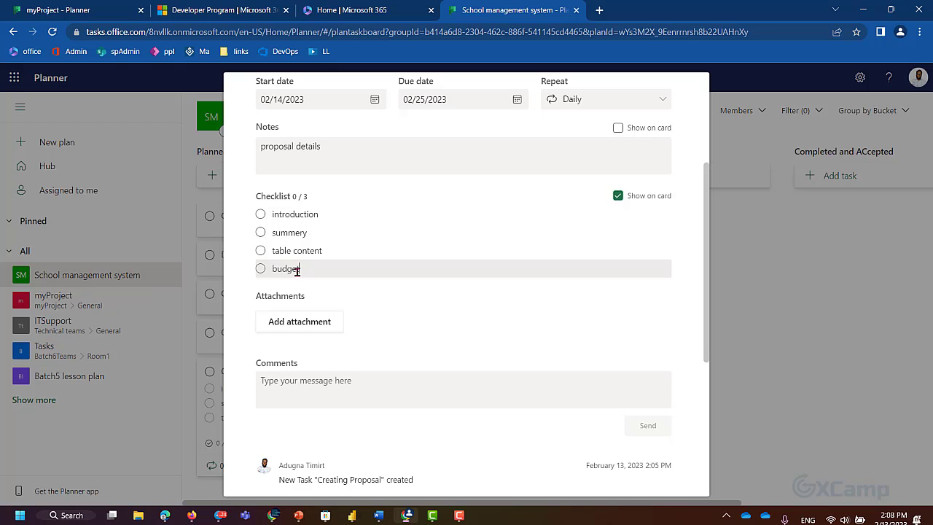
{"action": "key", "text": "Return"}
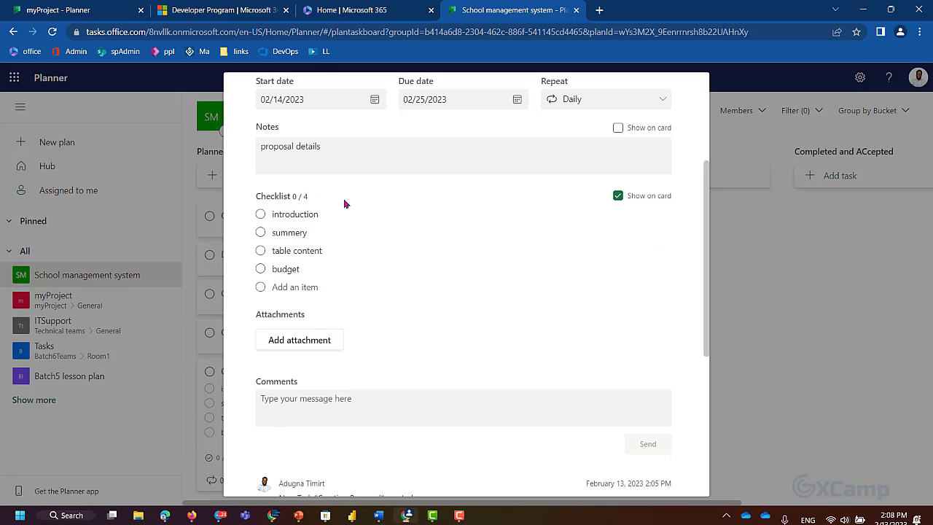
Attach the suggested Word file "proposal" to the Creating Proposal task and close its details.
{"action": "scroll", "coordinate": [344, 258], "scroll_direction": "up", "scroll_amount": 2}
{"action": "scroll", "coordinate": [344, 257], "scroll_direction": "down", "scroll_amount": 1}
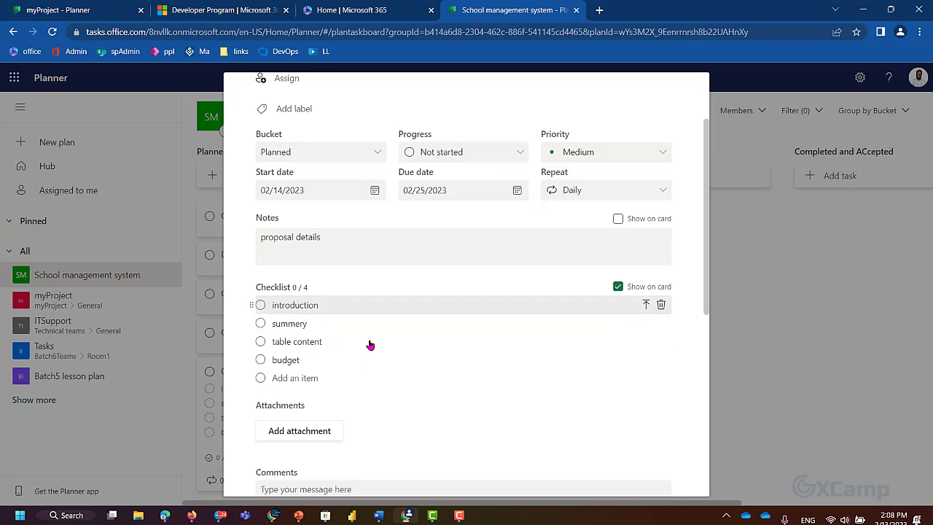
{"action": "scroll", "coordinate": [373, 336], "scroll_direction": "up", "scroll_amount": 2}
{"action": "scroll", "coordinate": [372, 335], "scroll_direction": "down", "scroll_amount": 6}
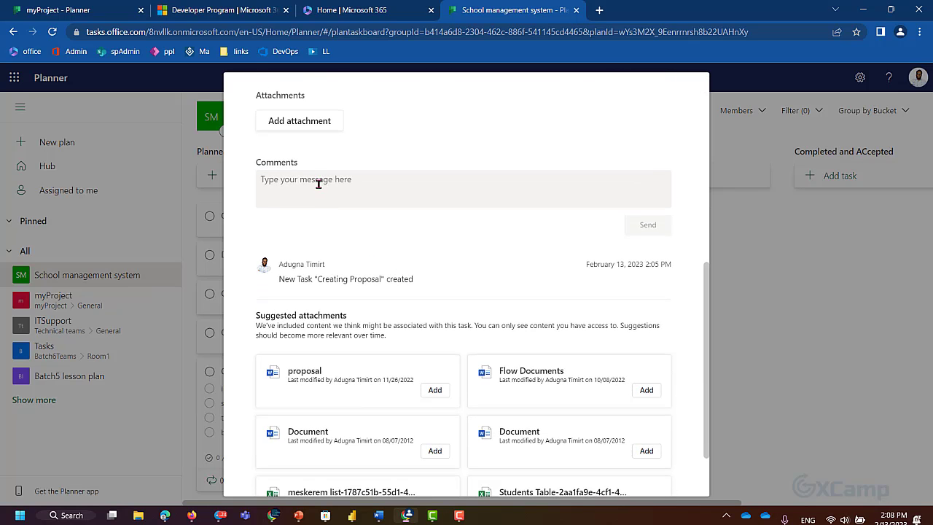
{"action": "scroll", "coordinate": [342, 314], "scroll_direction": "down", "scroll_amount": 2}
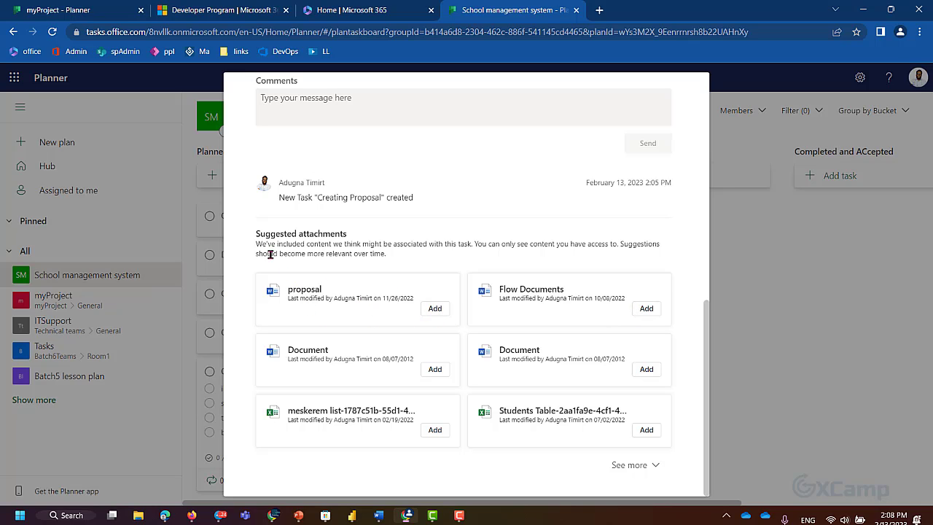
{"action": "left_click", "coordinate": [435, 309]}
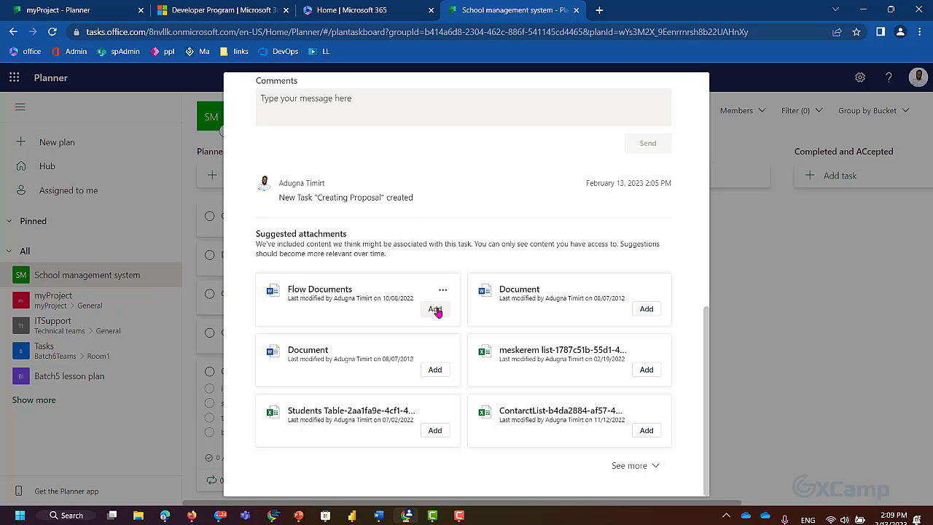
{"action": "left_click", "coordinate": [779, 290]}
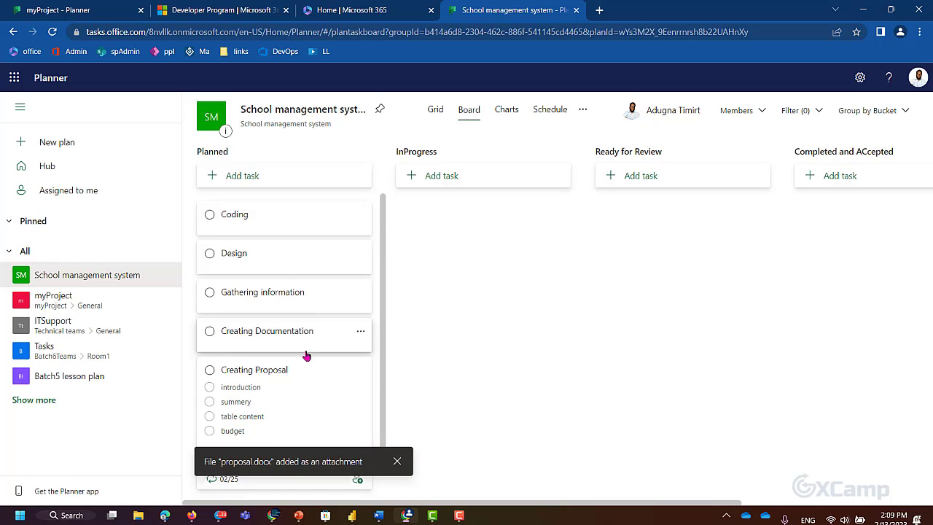
Reopen the Creating Proposal task and assign it to a non-member colleague, adding that person to the plan.
{"action": "scroll", "coordinate": [292, 365], "scroll_direction": "down", "scroll_amount": 1}
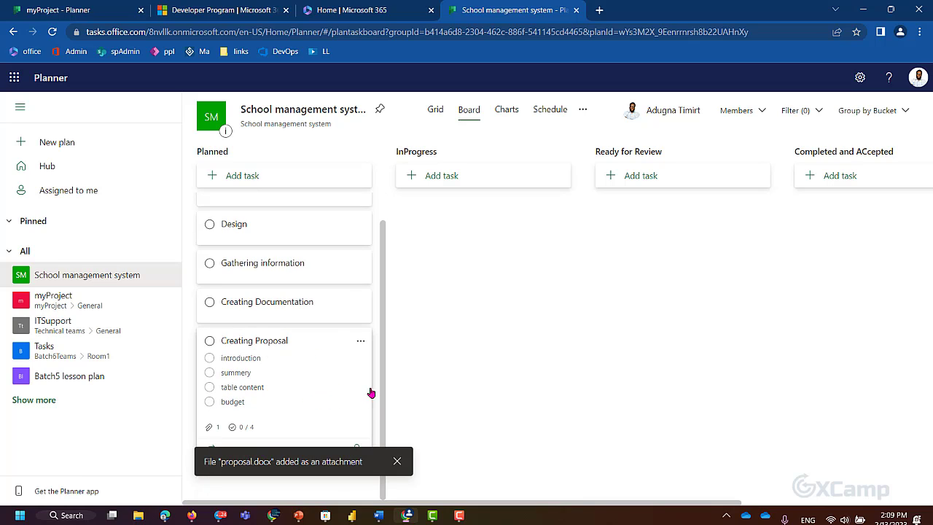
{"action": "left_click", "coordinate": [322, 396]}
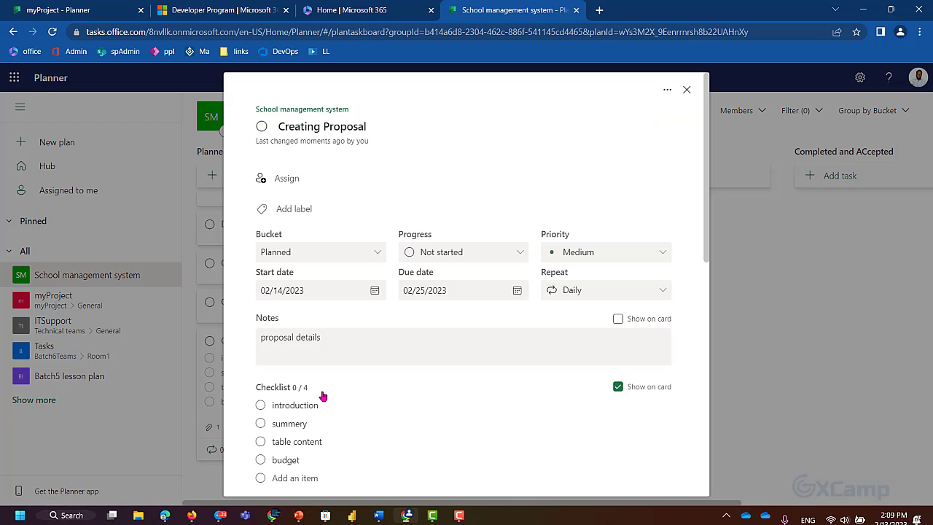
{"action": "left_click", "coordinate": [320, 183]}
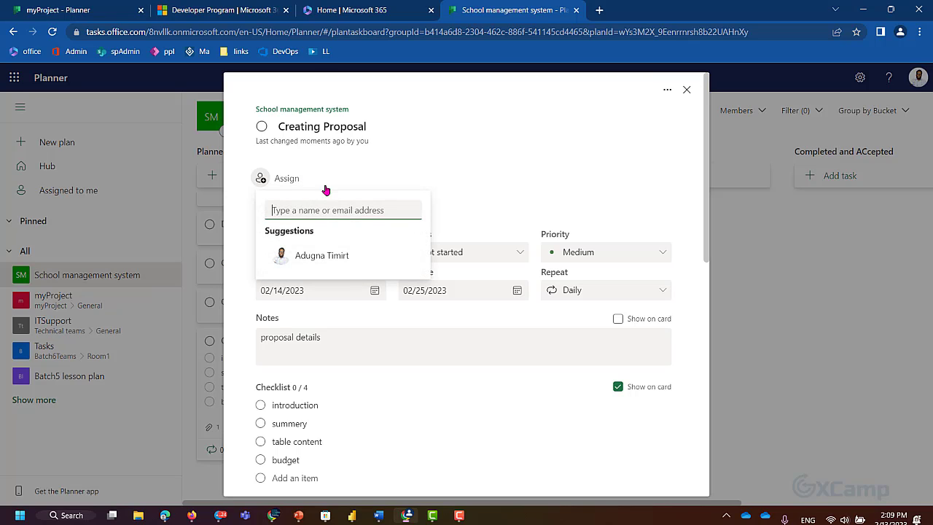
{"action": "type", "text": "alex"}
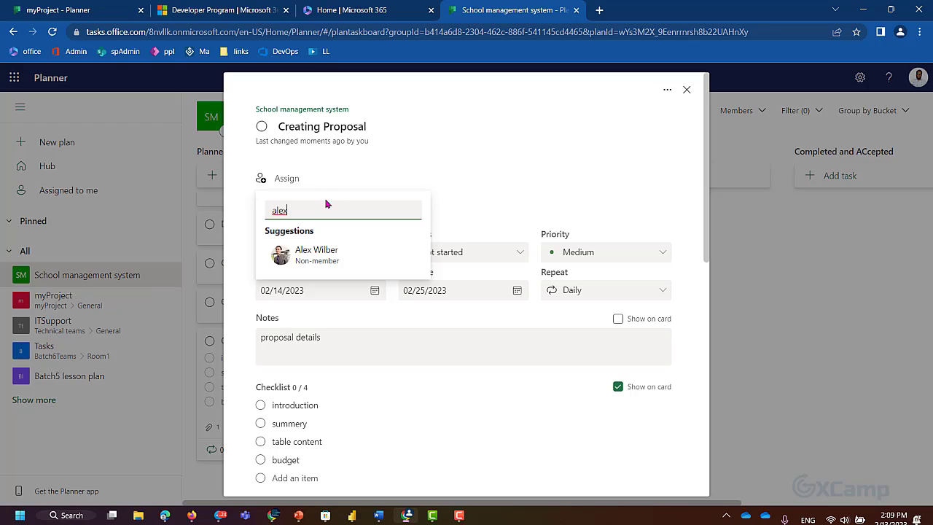
{"action": "left_click", "coordinate": [303, 257]}
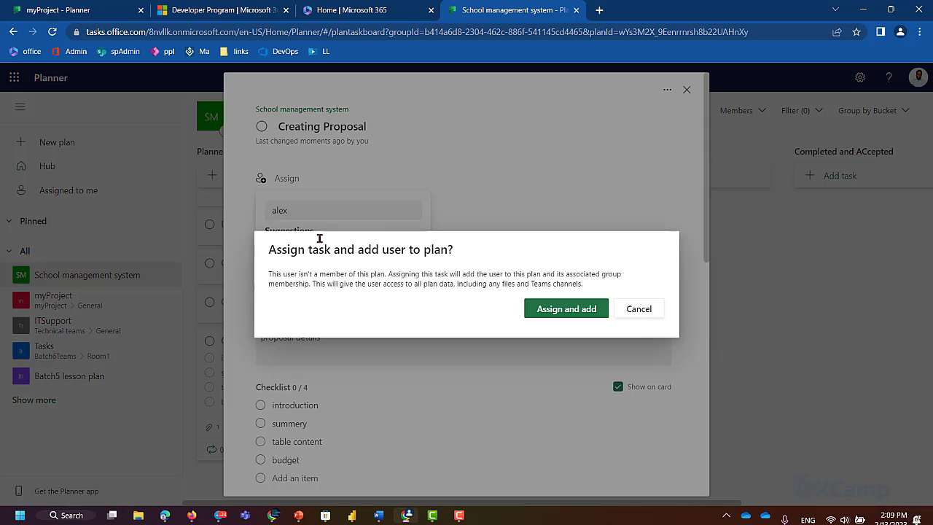
{"action": "left_click", "coordinate": [559, 310]}
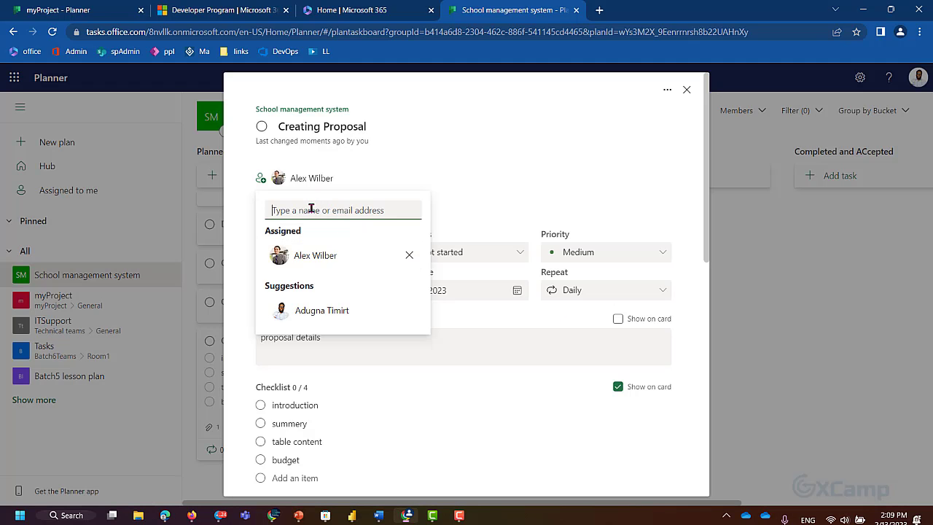
Assign the Creating Proposal task to a second non-member colleague as well, adding that person to the plan.
{"action": "type", "text": "adel"}
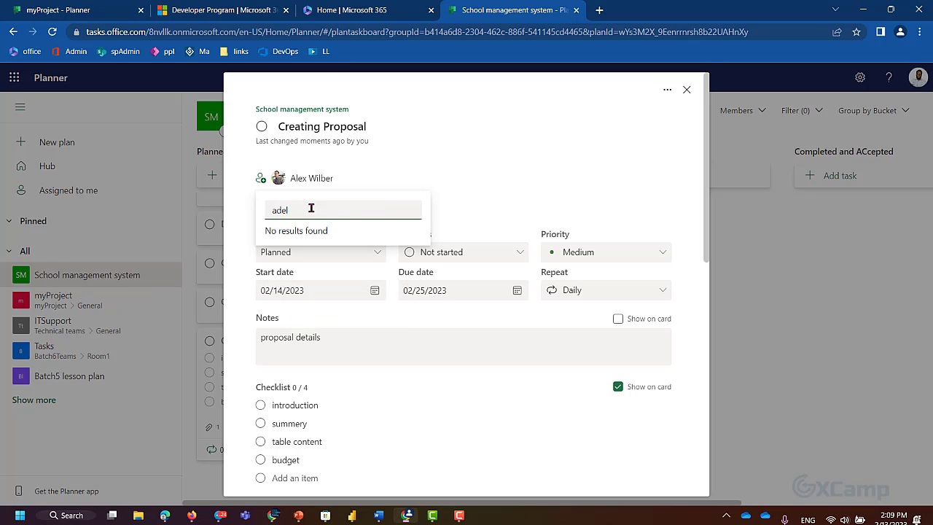
{"action": "left_click", "coordinate": [295, 254]}
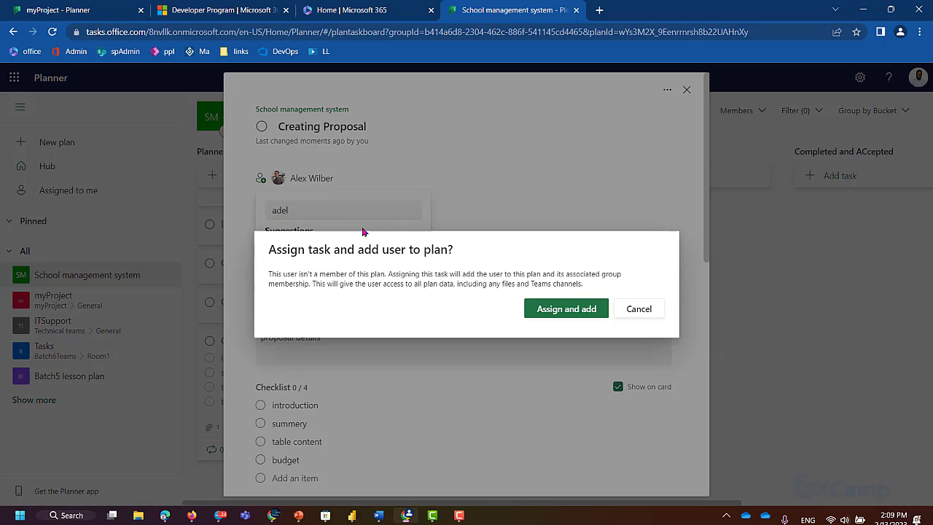
{"action": "left_click", "coordinate": [559, 311]}
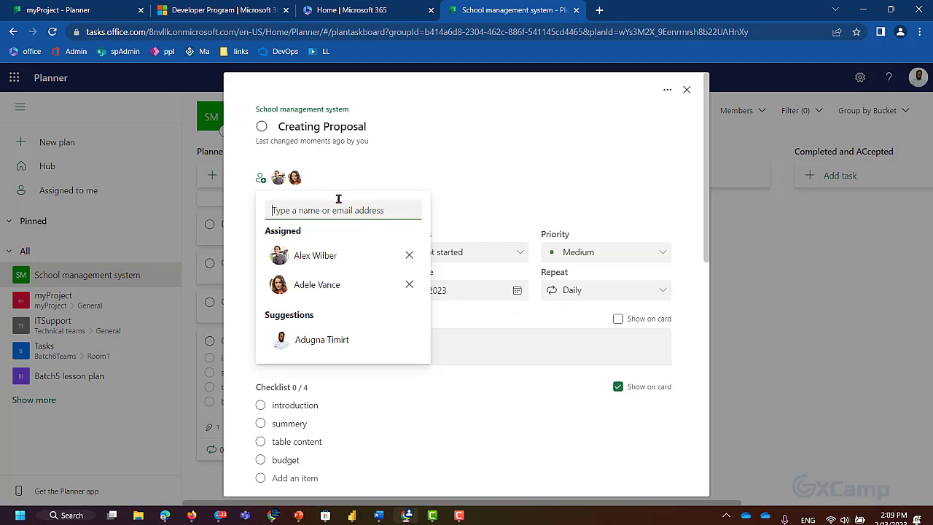
{"action": "left_click", "coordinate": [498, 189]}
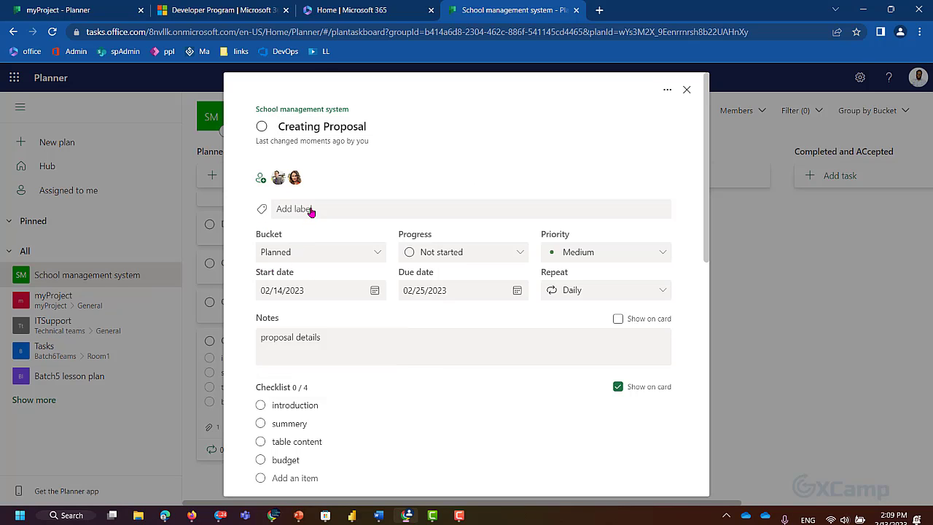
Rename the plan's Light green label as "info" from the Creating Proposal task's label list.
{"action": "left_click", "coordinate": [310, 210]}
{"action": "scroll", "coordinate": [357, 327], "scroll_direction": "down", "scroll_amount": 4}
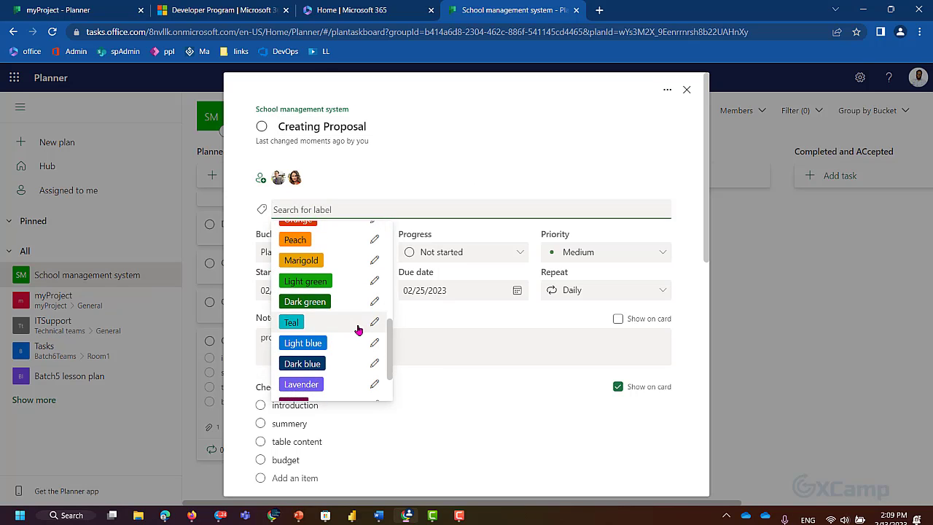
{"action": "left_click", "coordinate": [374, 283]}
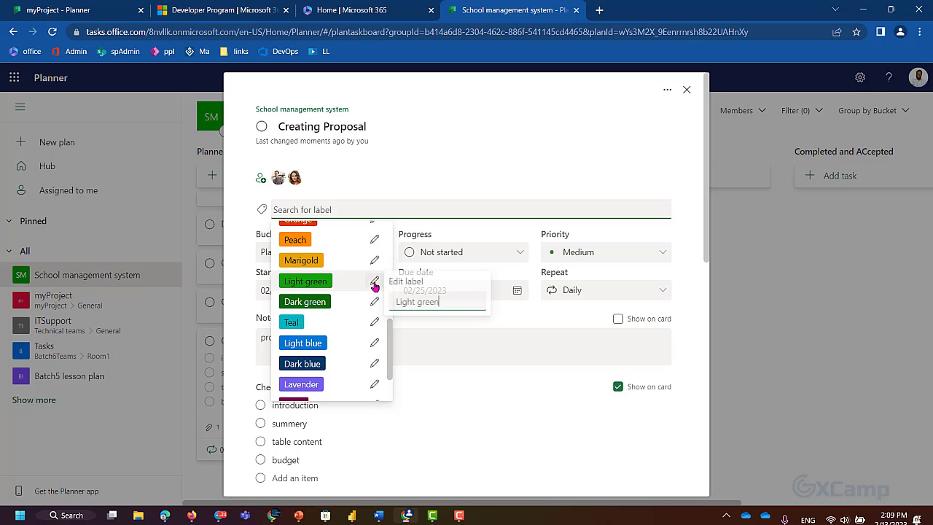
{"action": "key", "text": "ctrl+a"}
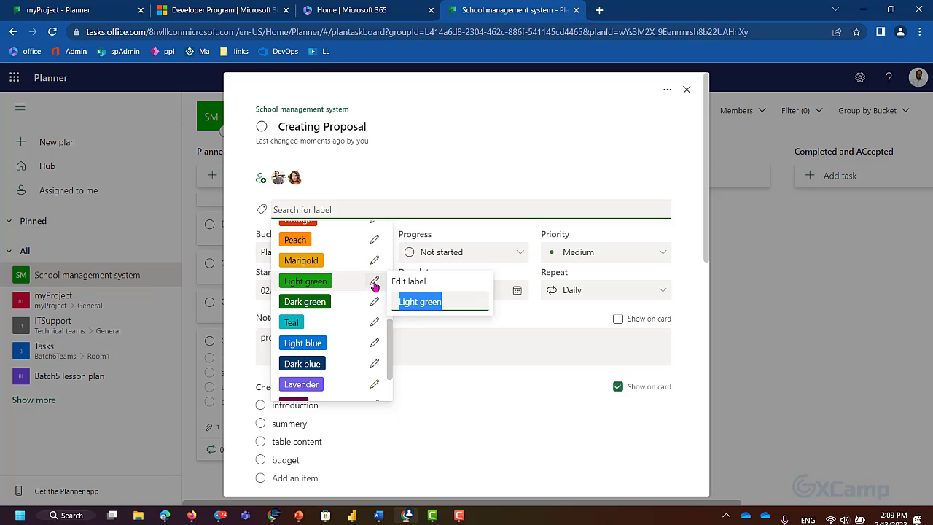
{"action": "type", "text": "info"}
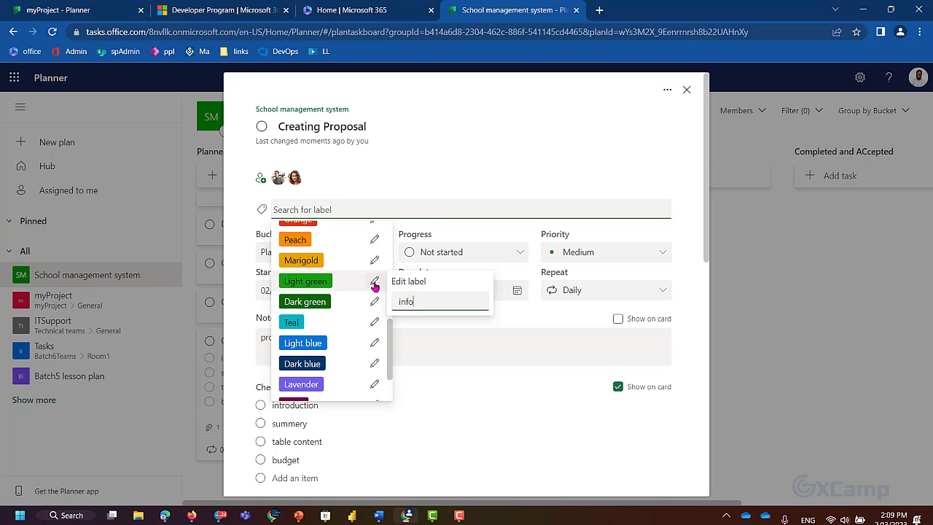
{"action": "key", "text": "Return"}
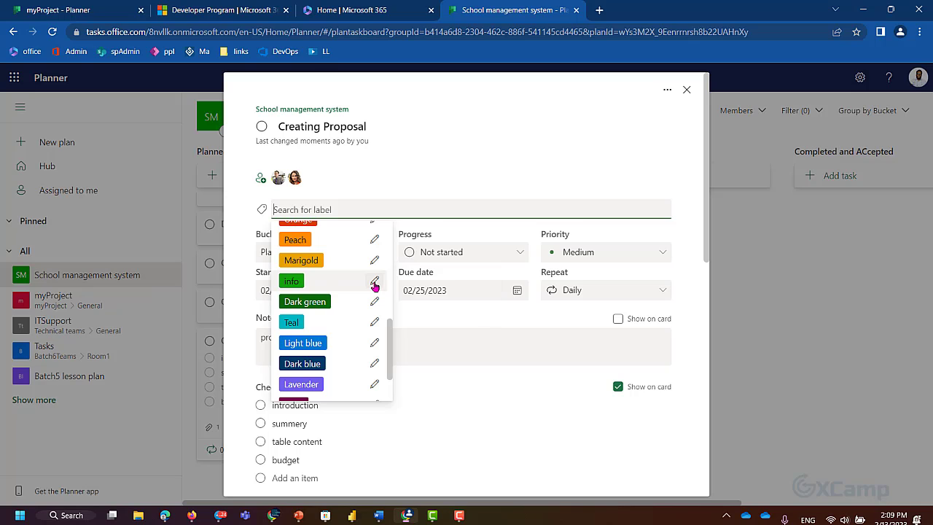
Apply the info and Plum labels to the Creating Proposal task and close its details.
{"action": "left_click", "coordinate": [291, 283]}
{"action": "scroll", "coordinate": [354, 350], "scroll_direction": "down", "scroll_amount": 5}
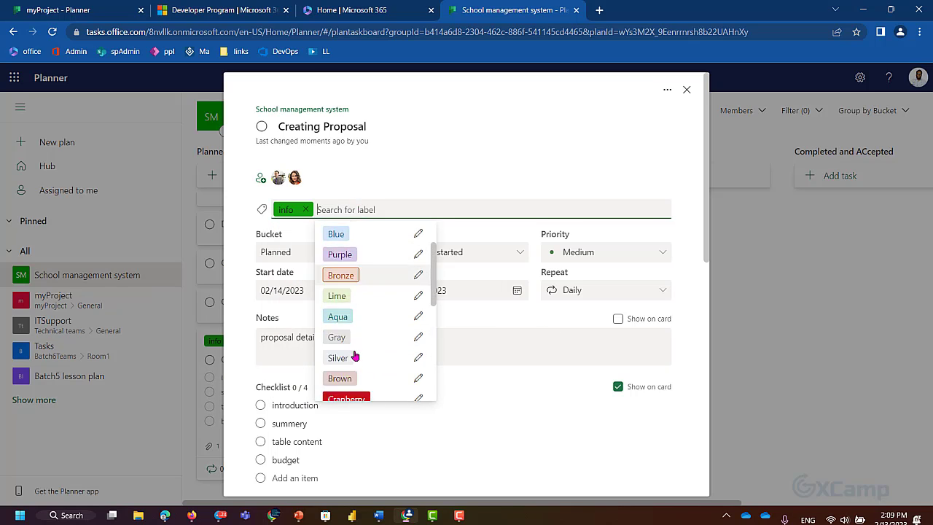
{"action": "left_click", "coordinate": [336, 347]}
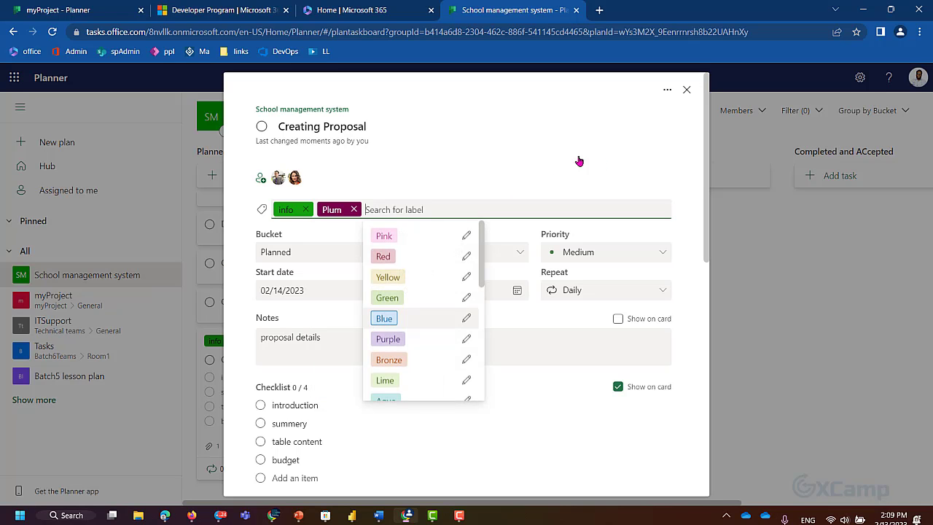
{"action": "left_click", "coordinate": [630, 162]}
{"action": "scroll", "coordinate": [435, 393], "scroll_direction": "down", "scroll_amount": 5}
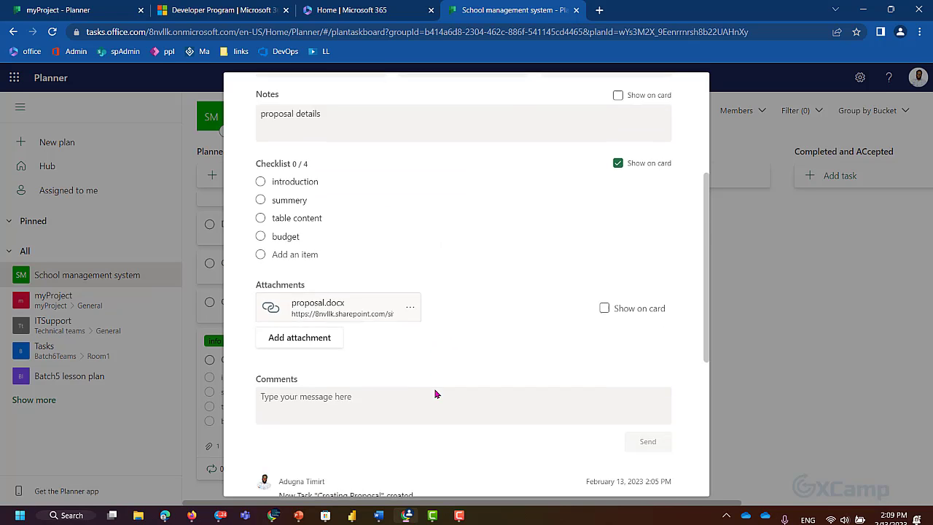
{"action": "scroll", "coordinate": [434, 394], "scroll_direction": "up", "scroll_amount": 5}
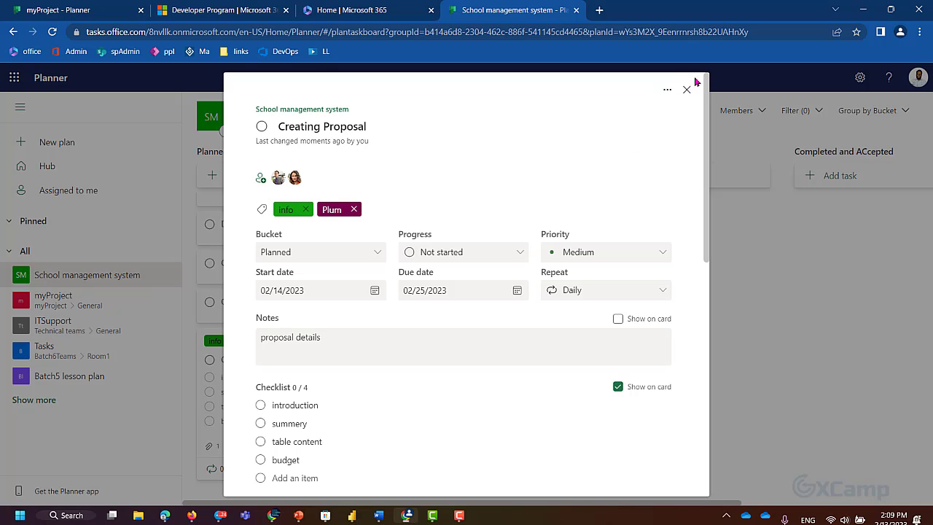
{"action": "left_click", "coordinate": [687, 89]}
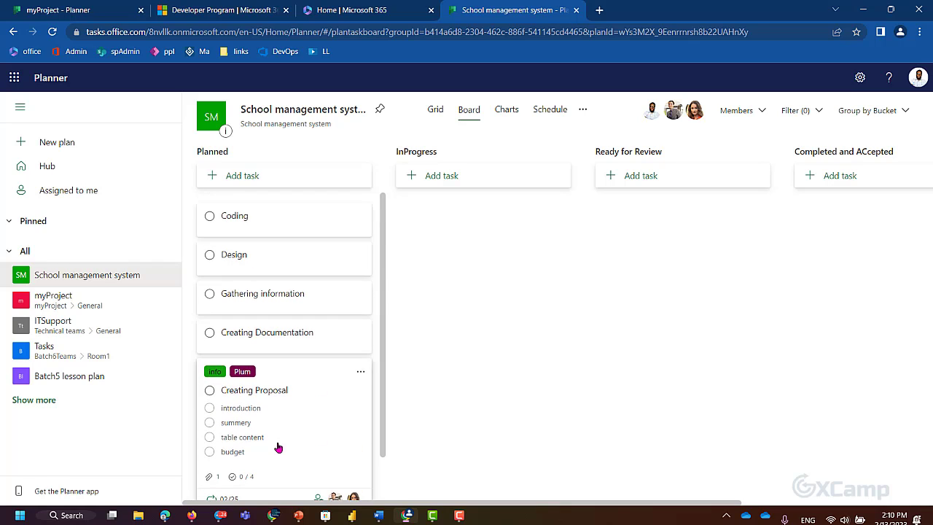
Move the Creating Proposal task from the Planned bucket to the InProgress bucket.
{"action": "scroll", "coordinate": [297, 408], "scroll_direction": "down", "scroll_amount": 1}
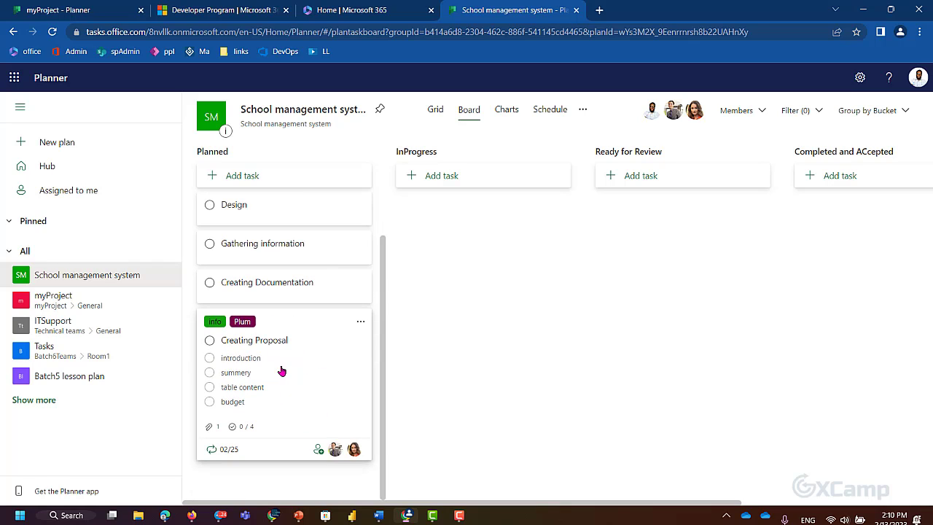
{"action": "scroll", "coordinate": [306, 370], "scroll_direction": "up", "scroll_amount": 1}
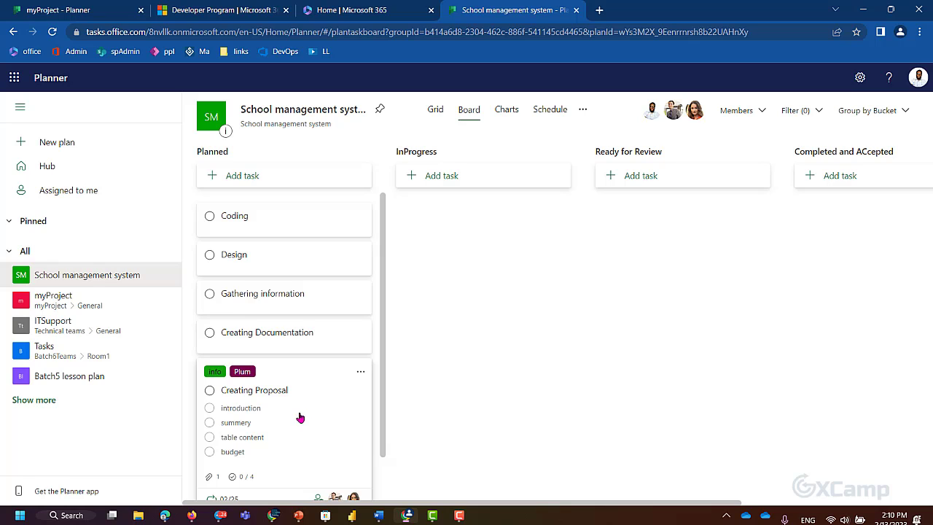
{"action": "left_click_drag", "start_coordinate": [299, 417], "coordinate": [494, 276]}
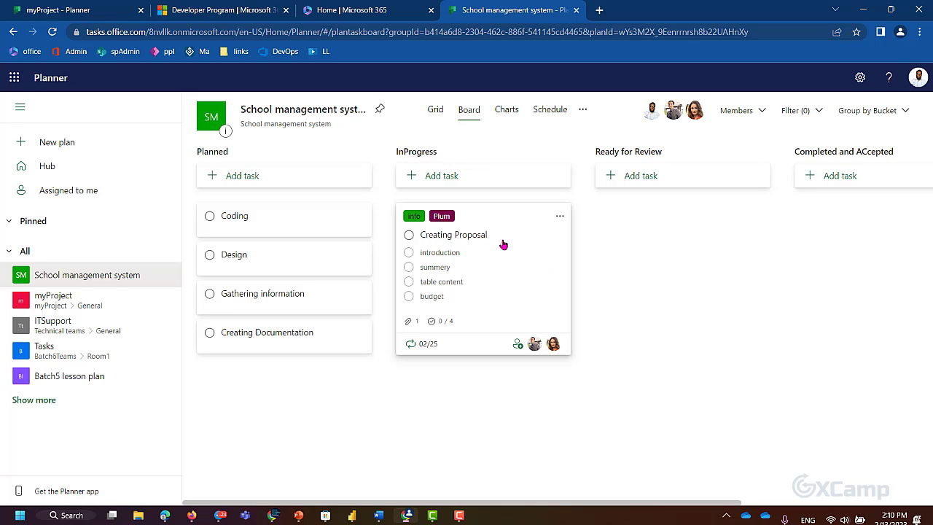
Add a task named "meeting" to the InProgress bucket and close the new-task form.
{"action": "left_click", "coordinate": [461, 180]}
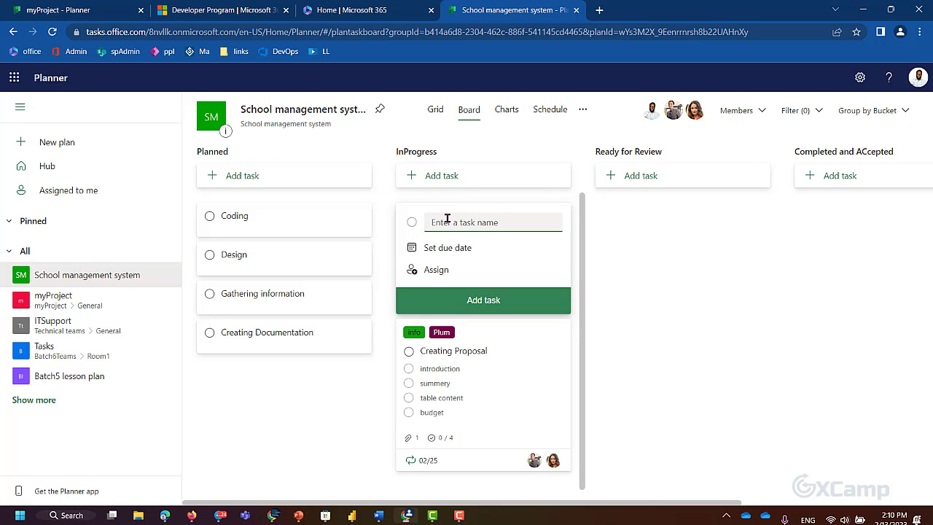
{"action": "type", "text": "meeting"}
{"action": "key", "text": "Return"}
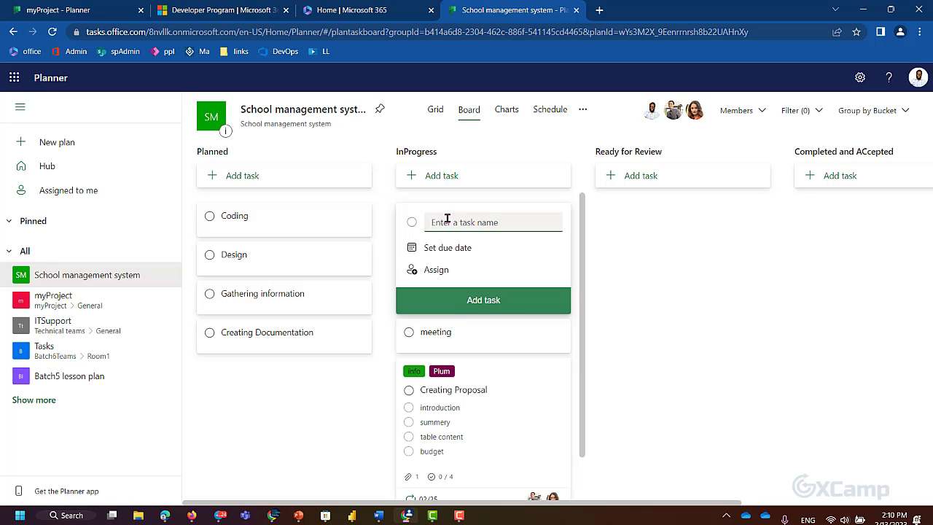
{"action": "left_click", "coordinate": [597, 313]}
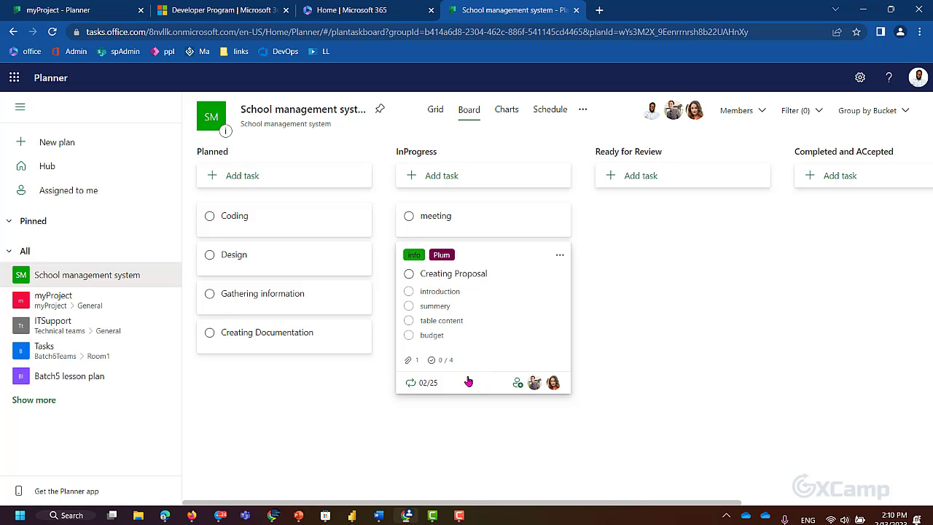
Set the Creating Proposal task's progress to In progress and close its details.
{"action": "left_click", "coordinate": [508, 310]}
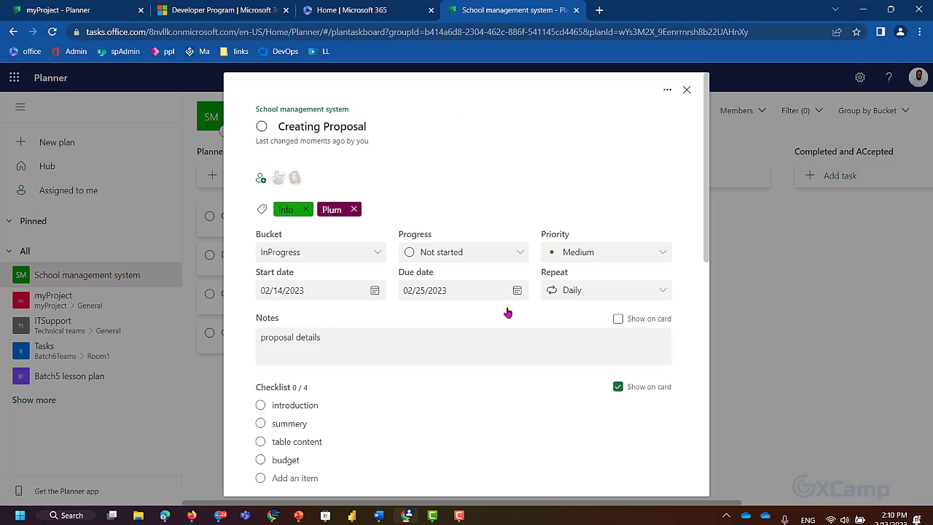
{"action": "left_click", "coordinate": [500, 257]}
{"action": "left_click", "coordinate": [457, 296]}
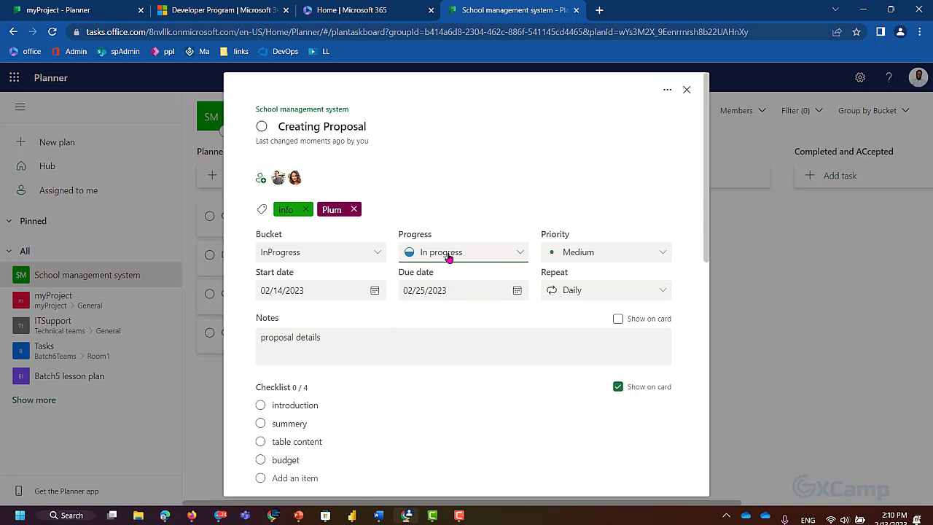
{"action": "left_click", "coordinate": [687, 89]}
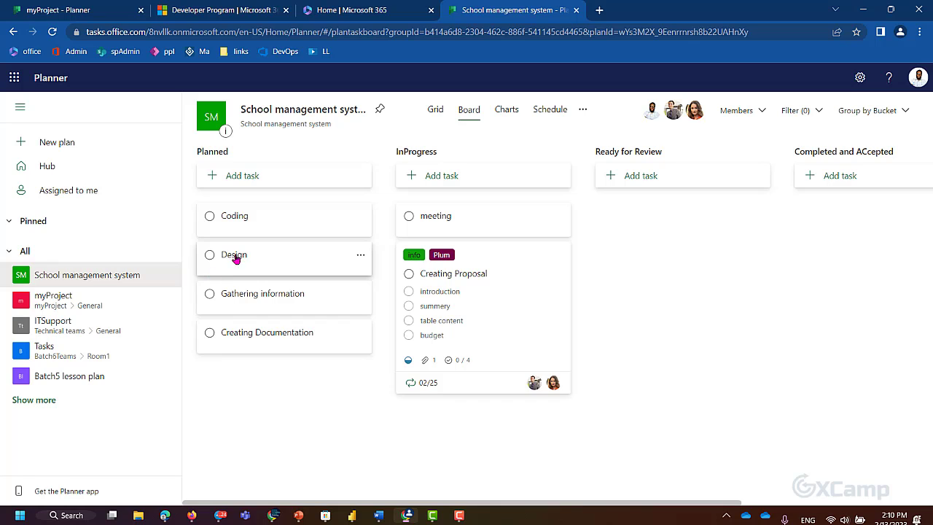
Move Design to Ready for Review, Creating Proposal to Completed and ACcepted, and Creating Documentation to InProgress.
{"action": "left_click_drag", "start_coordinate": [231, 256], "coordinate": [648, 228]}
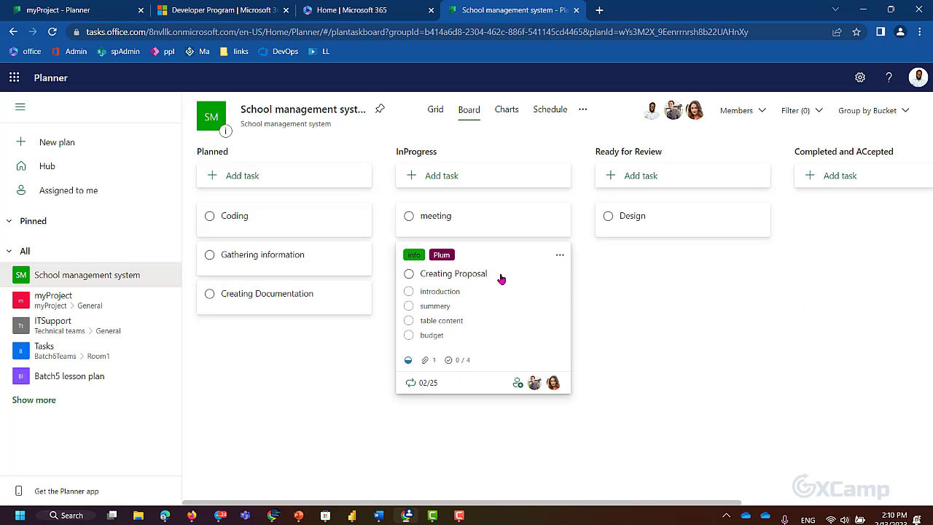
{"action": "left_click_drag", "start_coordinate": [502, 280], "coordinate": [820, 244]}
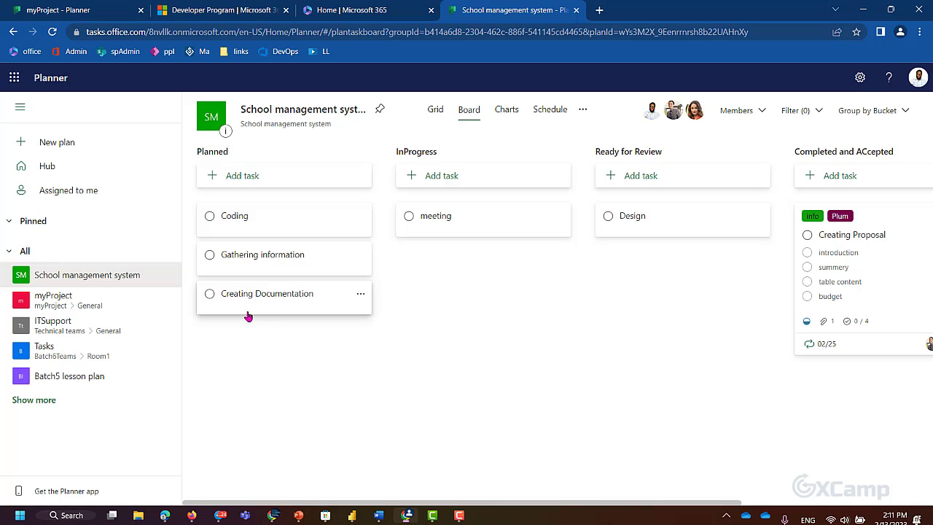
{"action": "left_click_drag", "start_coordinate": [246, 314], "coordinate": [479, 284]}
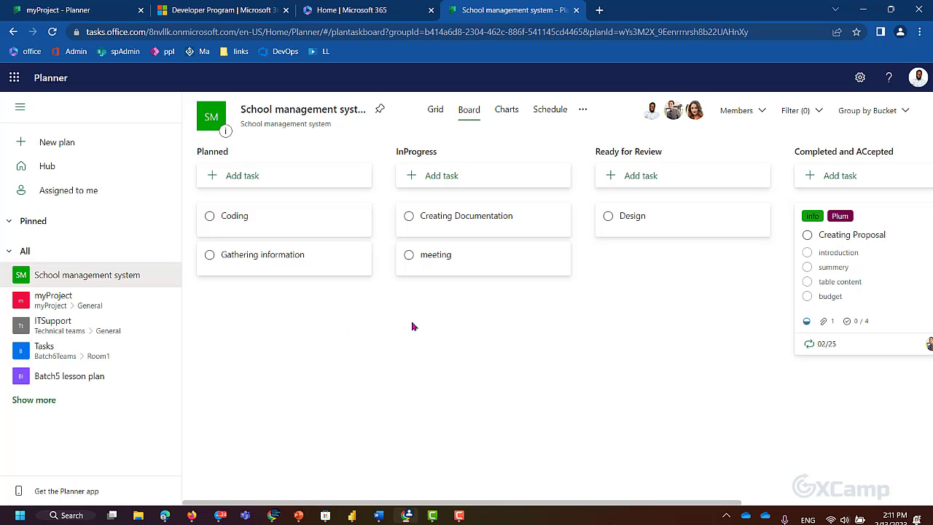
Show the plan's charts and examine the Status chart's not started, in progress, late and completed task figures.
{"action": "left_click", "coordinate": [507, 110]}
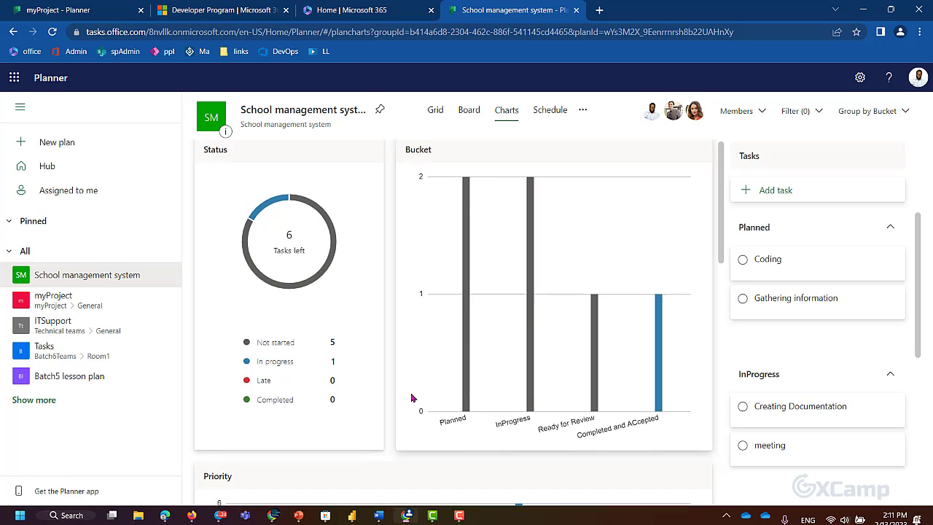
{"action": "scroll", "coordinate": [413, 398], "scroll_direction": "down", "scroll_amount": 1}
{"action": "scroll", "coordinate": [411, 398], "scroll_direction": "up", "scroll_amount": 1}
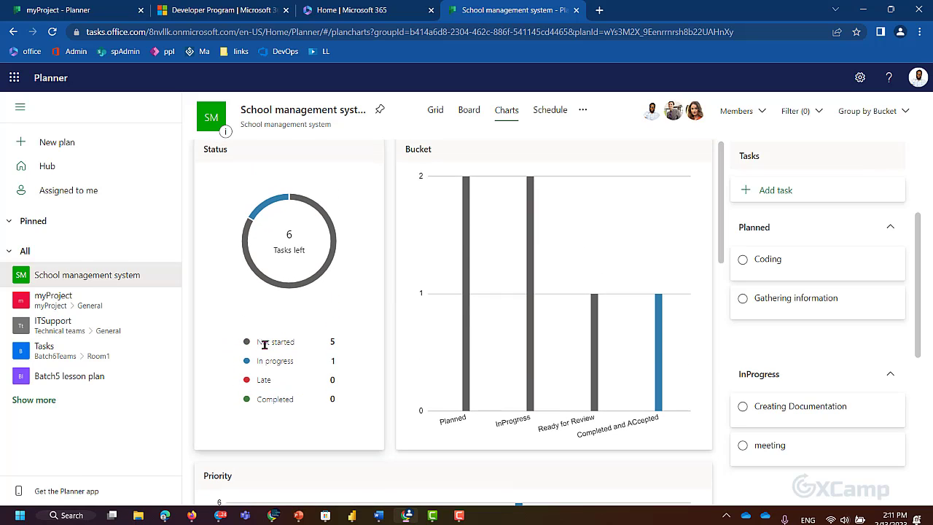
{"action": "left_click_drag", "start_coordinate": [255, 342], "coordinate": [342, 350]}
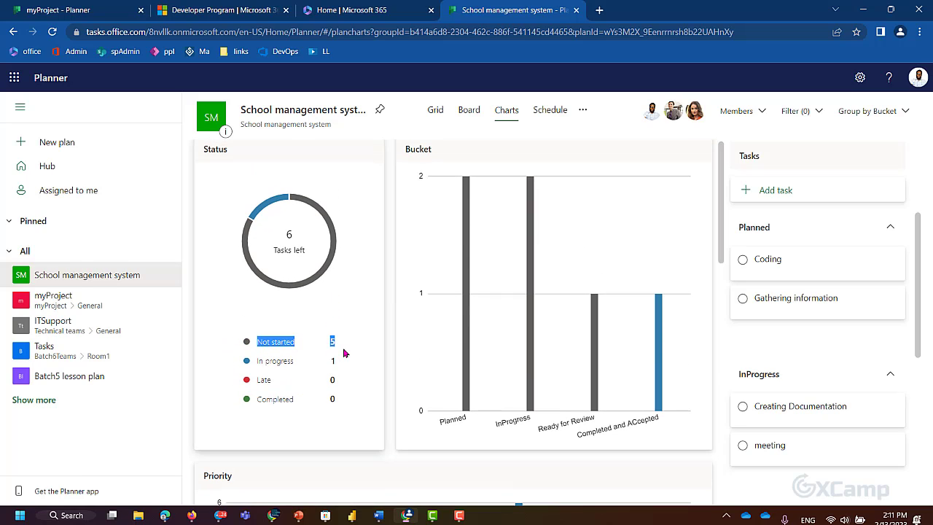
{"action": "left_click_drag", "start_coordinate": [256, 363], "coordinate": [342, 369]}
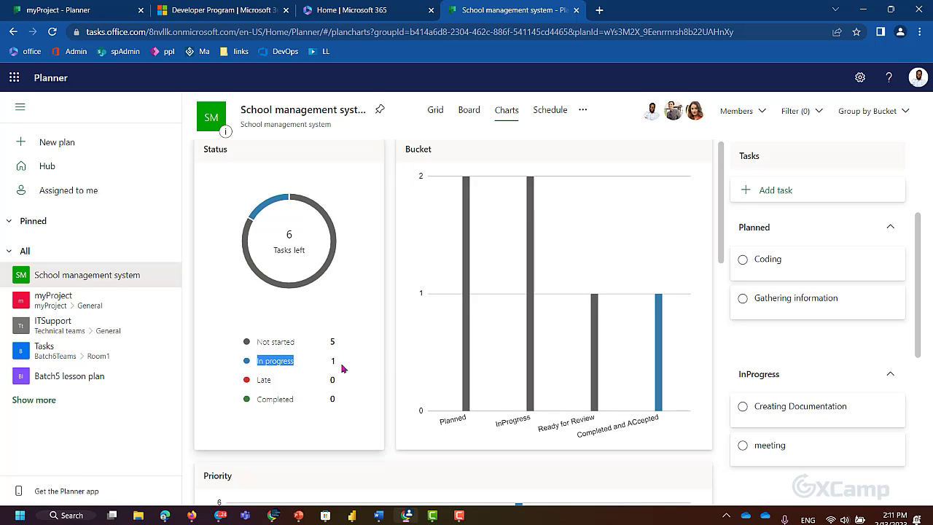
{"action": "left_click_drag", "start_coordinate": [255, 380], "coordinate": [358, 392]}
{"action": "left_click_drag", "start_coordinate": [256, 394], "coordinate": [510, 343]}
{"action": "scroll", "coordinate": [510, 343], "scroll_direction": "up", "scroll_amount": 1}
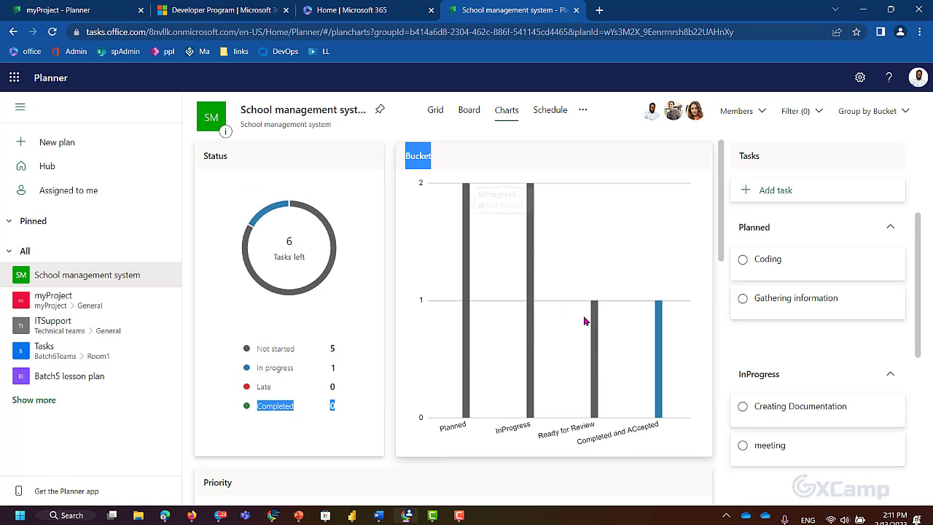
Examine the plan's Bucket, Priority and Members charts to review how tasks are distributed.
{"action": "scroll", "coordinate": [590, 320], "scroll_direction": "down", "scroll_amount": 2}
{"action": "scroll", "coordinate": [590, 371], "scroll_direction": "down", "scroll_amount": 6}
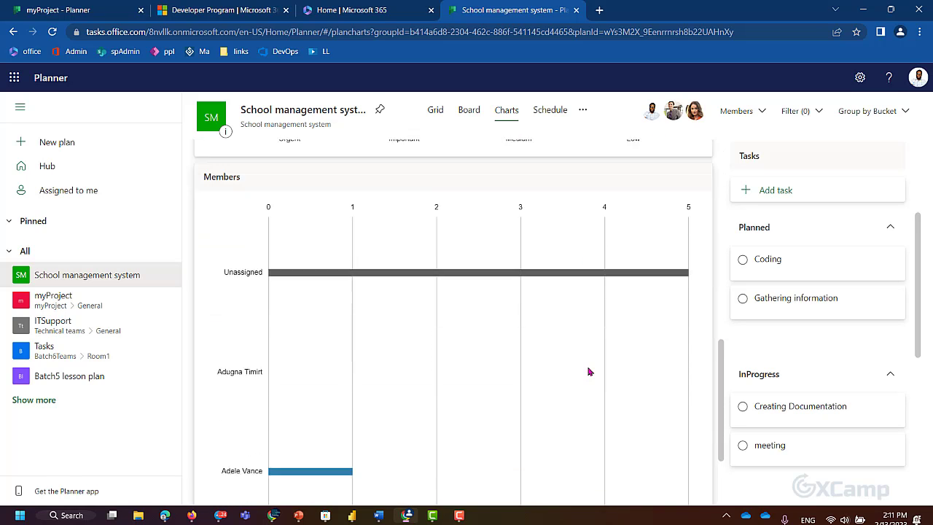
{"action": "scroll", "coordinate": [589, 371], "scroll_direction": "up", "scroll_amount": 9}
{"action": "scroll", "coordinate": [589, 372], "scroll_direction": "down", "scroll_amount": 3}
{"action": "scroll", "coordinate": [590, 372], "scroll_direction": "up", "scroll_amount": 3}
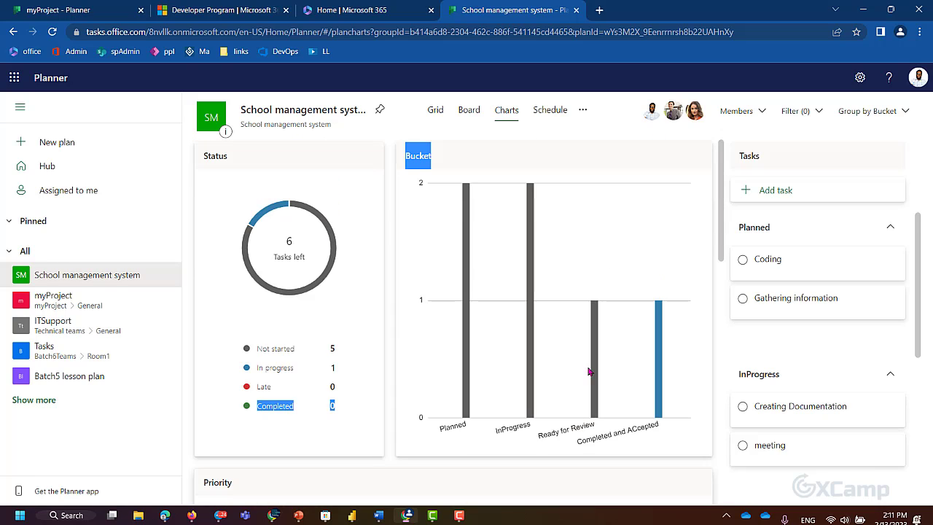
{"action": "scroll", "coordinate": [392, 372], "scroll_direction": "down", "scroll_amount": 7}
{"action": "scroll", "coordinate": [392, 377], "scroll_direction": "down", "scroll_amount": 2}
{"action": "scroll", "coordinate": [392, 377], "scroll_direction": "up", "scroll_amount": 1}
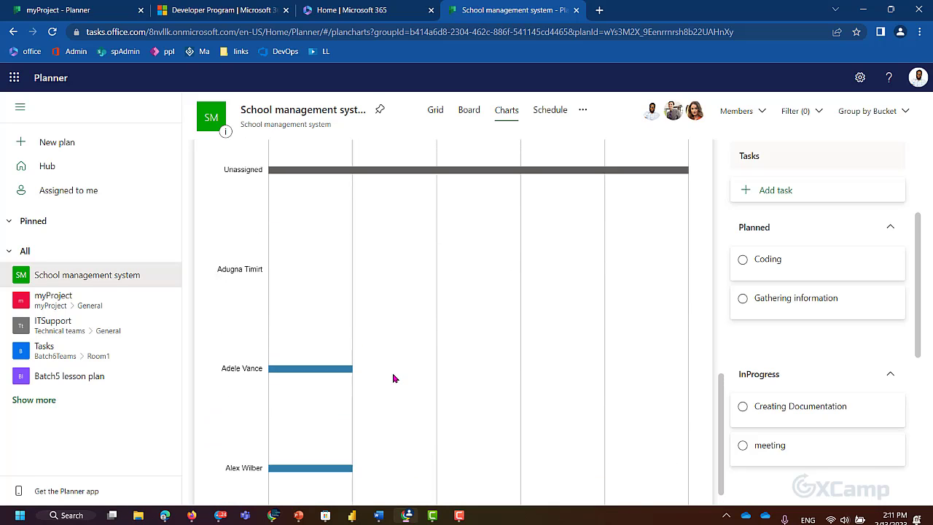
{"action": "scroll", "coordinate": [227, 376], "scroll_direction": "down", "scroll_amount": 1}
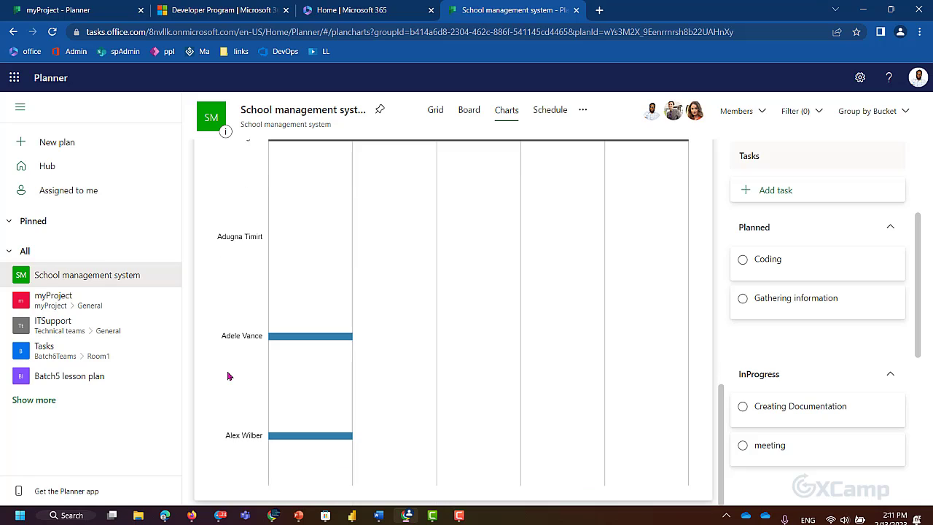
Compare the unassigned and per-member task bars in the Members chart, and return to the Status and Bucket charts.
{"action": "scroll", "coordinate": [256, 306], "scroll_direction": "up", "scroll_amount": 4}
{"action": "scroll", "coordinate": [258, 306], "scroll_direction": "down", "scroll_amount": 2}
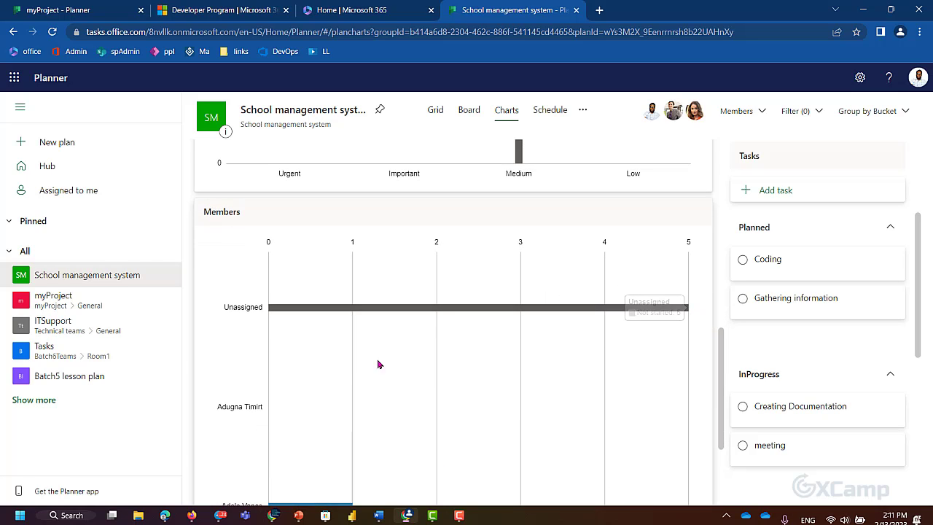
{"action": "scroll", "coordinate": [364, 369], "scroll_direction": "down", "scroll_amount": 3}
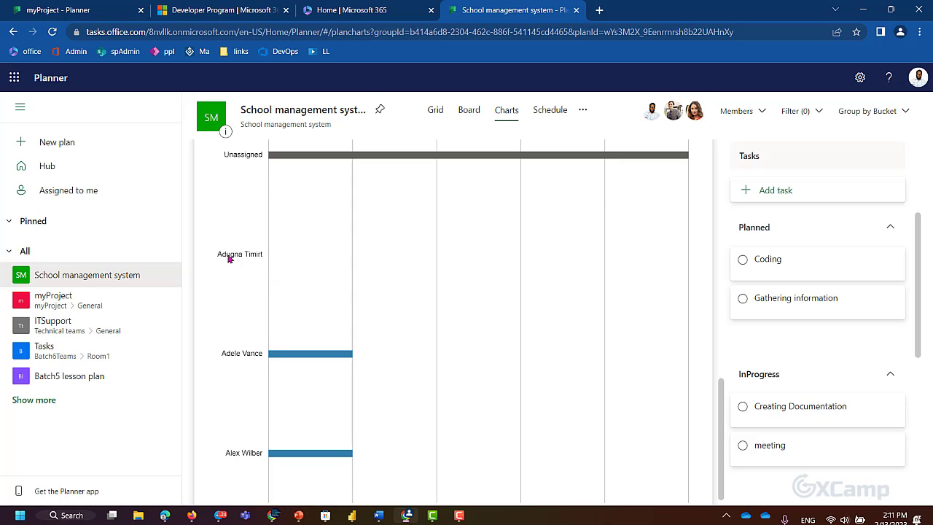
{"action": "scroll", "coordinate": [228, 258], "scroll_direction": "down", "scroll_amount": 1}
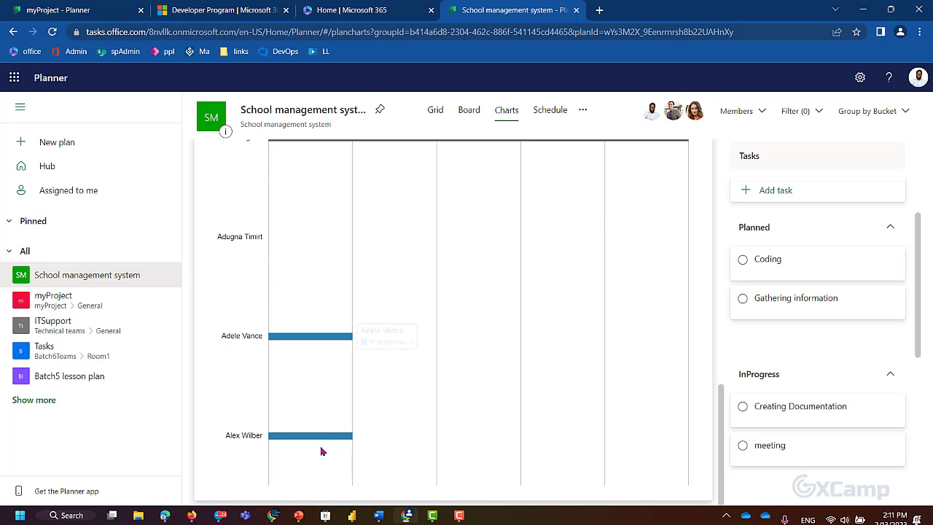
{"action": "scroll", "coordinate": [381, 405], "scroll_direction": "up", "scroll_amount": 5}
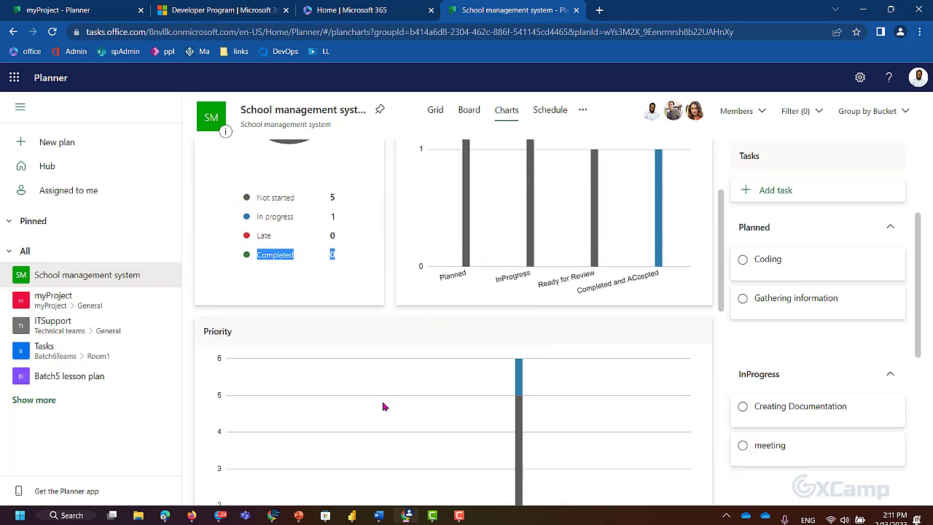
{"action": "scroll", "coordinate": [384, 406], "scroll_direction": "up", "scroll_amount": 2}
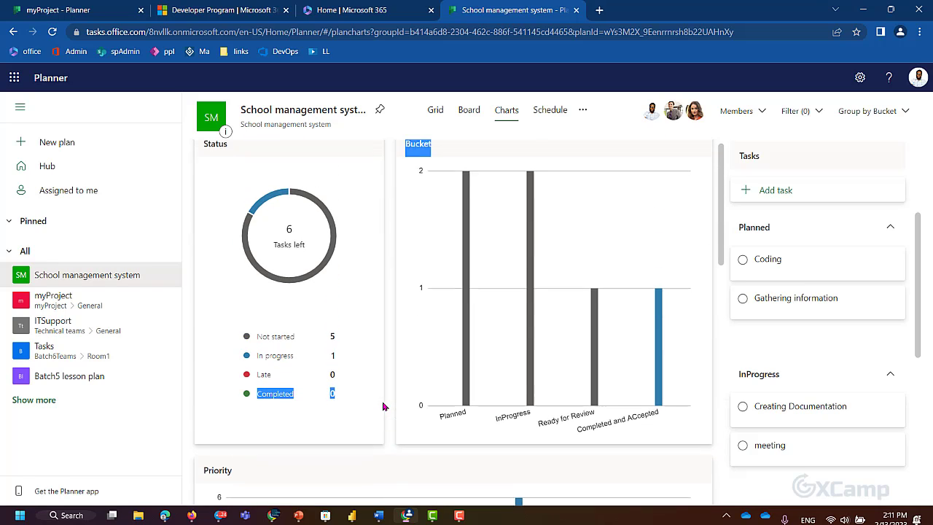
Add a task named review product to the Planned bucket from the charts view and check the charts.
{"action": "left_click", "coordinate": [774, 191]}
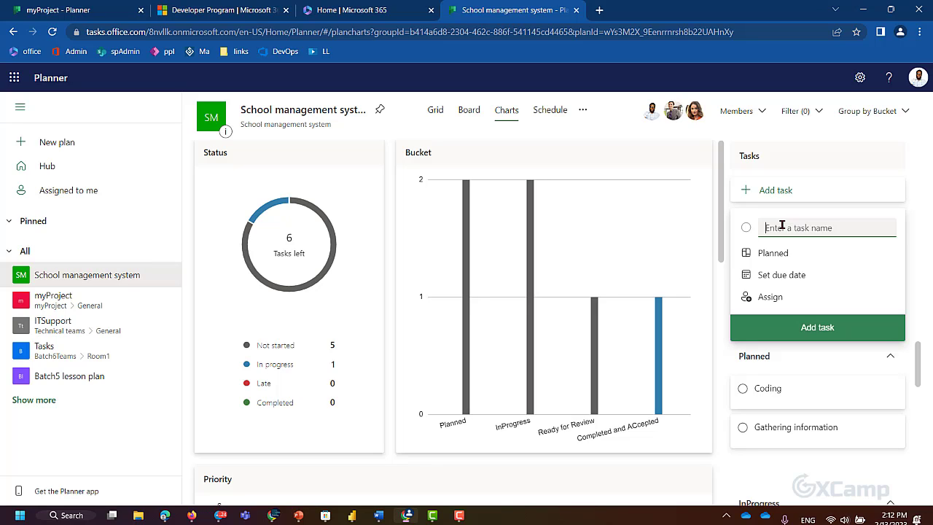
{"action": "type", "text": "review product"}
{"action": "key", "text": "Return"}
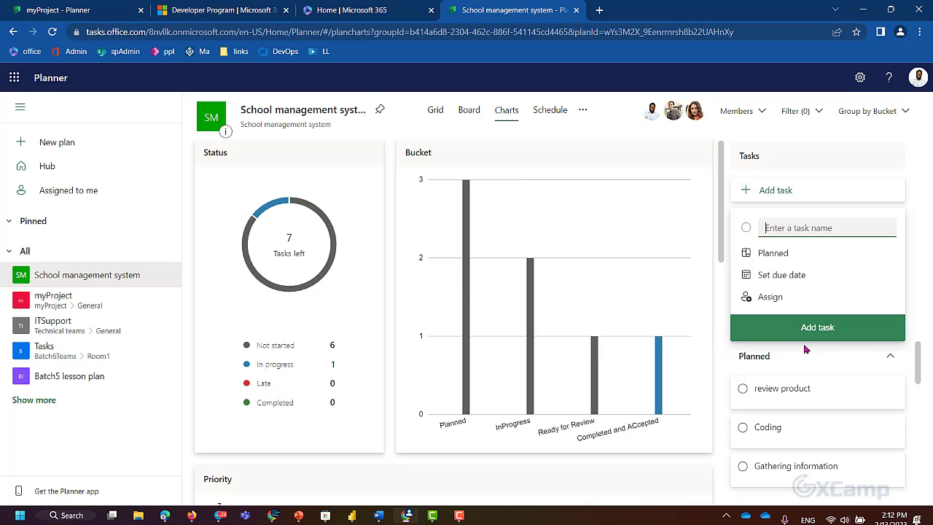
{"action": "scroll", "coordinate": [830, 406], "scroll_direction": "down", "scroll_amount": 1}
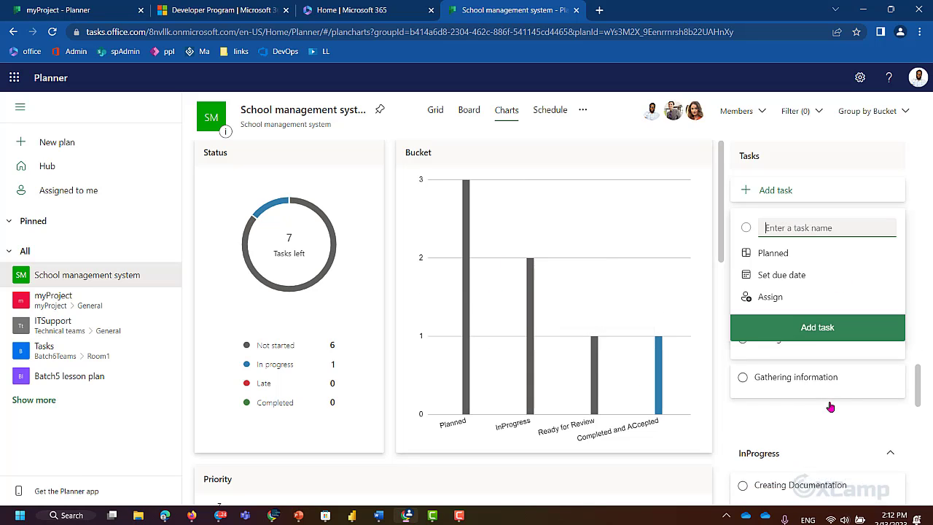
{"action": "scroll", "coordinate": [831, 406], "scroll_direction": "up", "scroll_amount": 1}
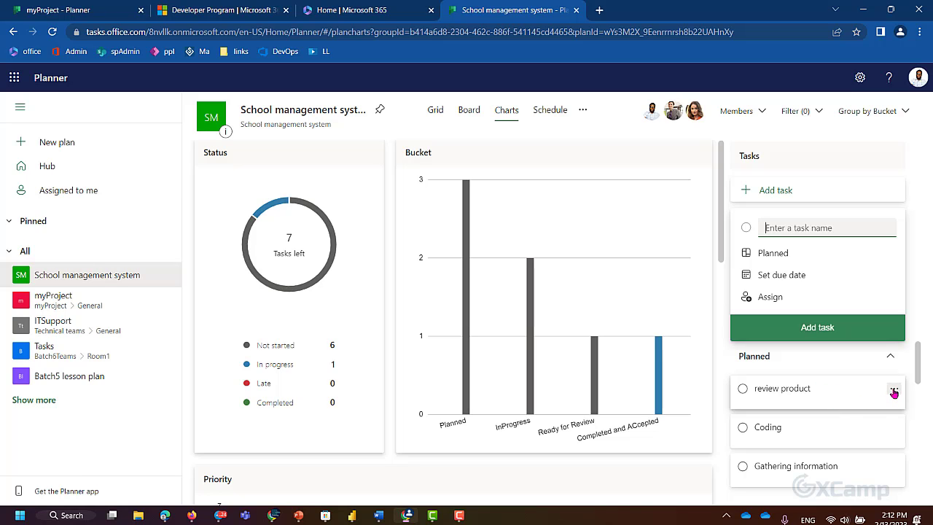
{"action": "scroll", "coordinate": [508, 309], "scroll_direction": "down", "scroll_amount": 4}
{"action": "scroll", "coordinate": [508, 308], "scroll_direction": "down", "scroll_amount": 4}
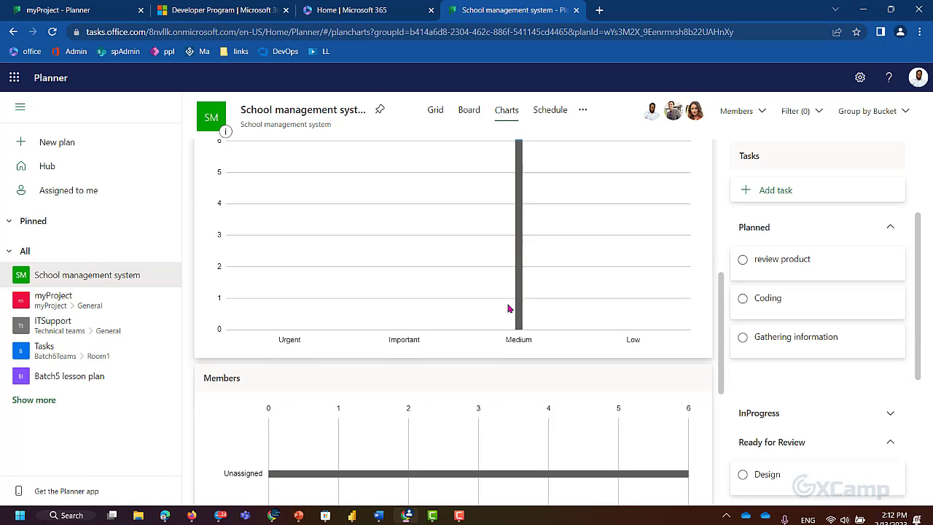
{"action": "scroll", "coordinate": [508, 308], "scroll_direction": "up", "scroll_amount": 8}
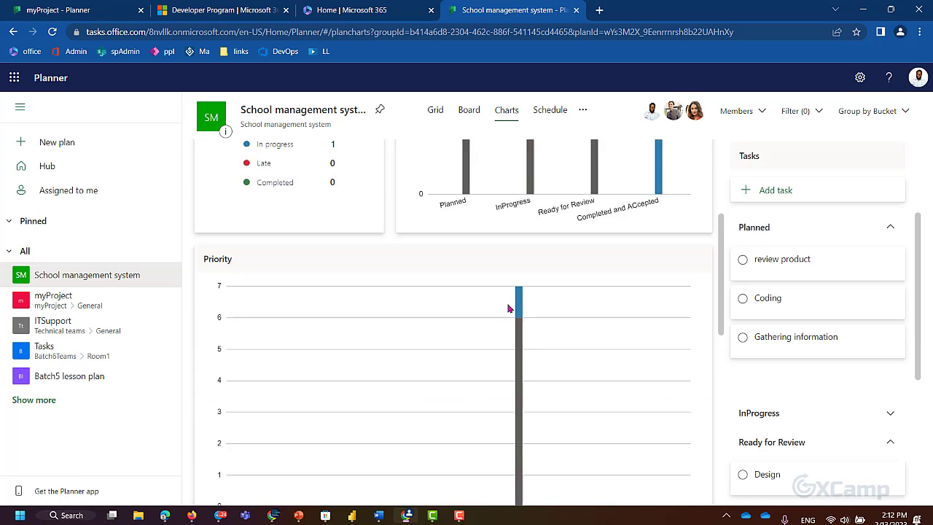
In the plan's schedule, open Creating Proposal from February 15, 2023, tick off its introduction checklist item, and close the task.
{"action": "left_click", "coordinate": [551, 116]}
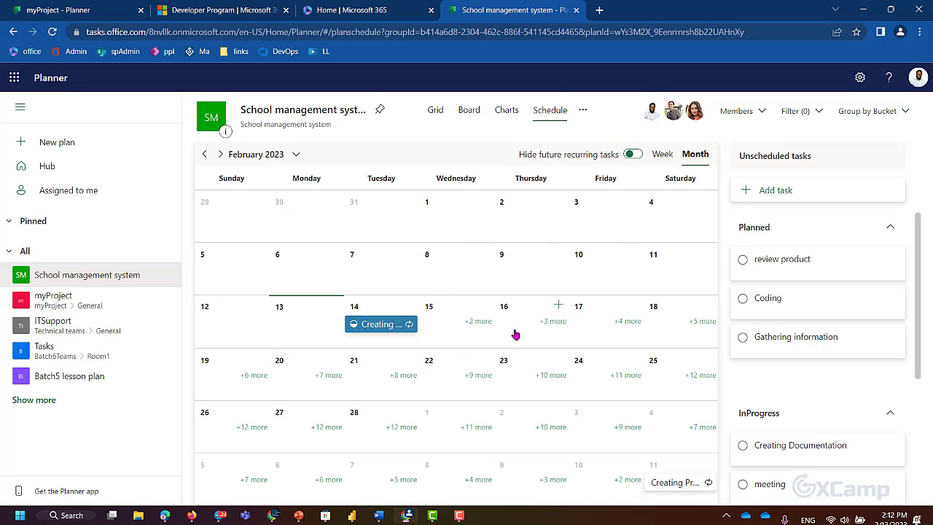
{"action": "left_click", "coordinate": [475, 321]}
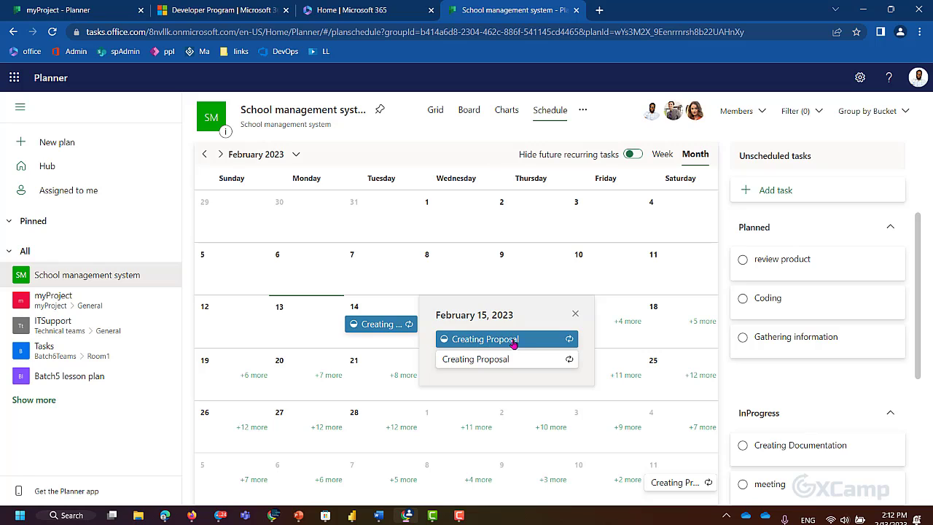
{"action": "mouse_move", "coordinate": [481, 373]}
{"action": "left_click", "coordinate": [476, 340]}
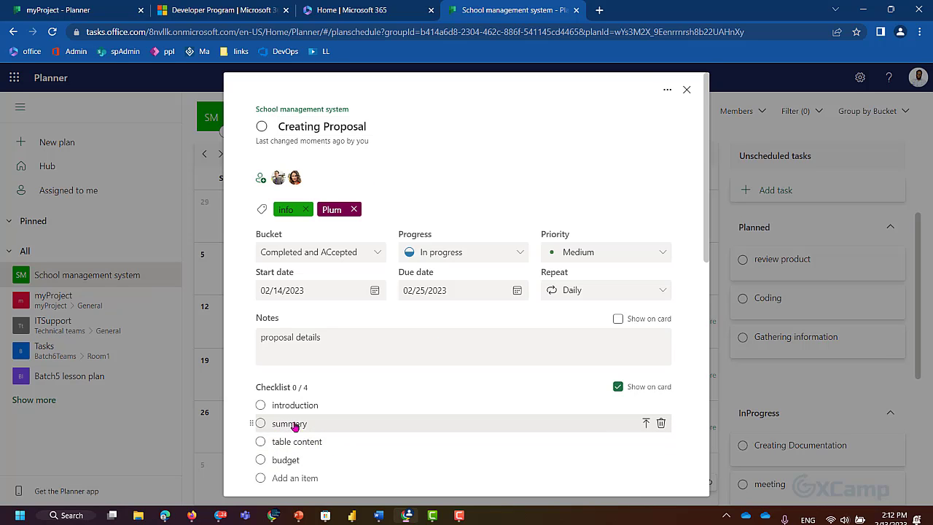
{"action": "scroll", "coordinate": [466, 423], "scroll_direction": "down", "scroll_amount": 3}
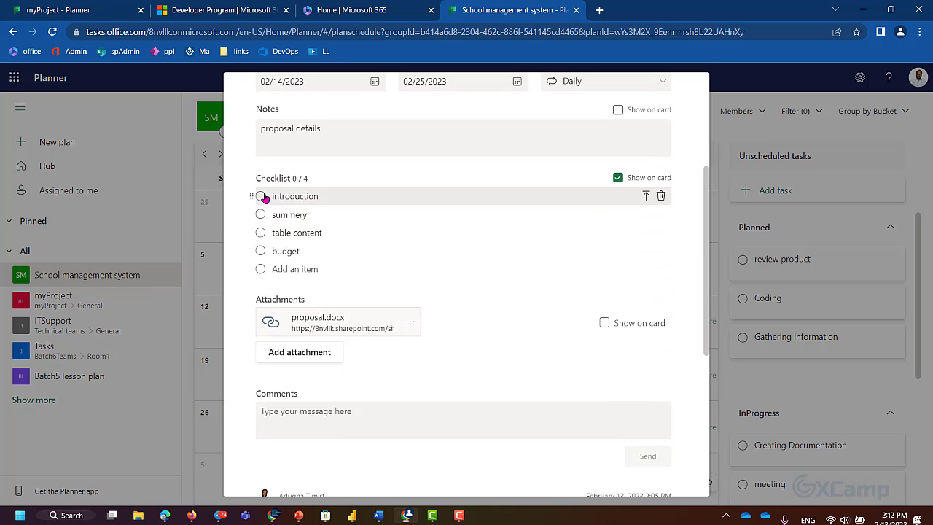
{"action": "left_click", "coordinate": [260, 197]}
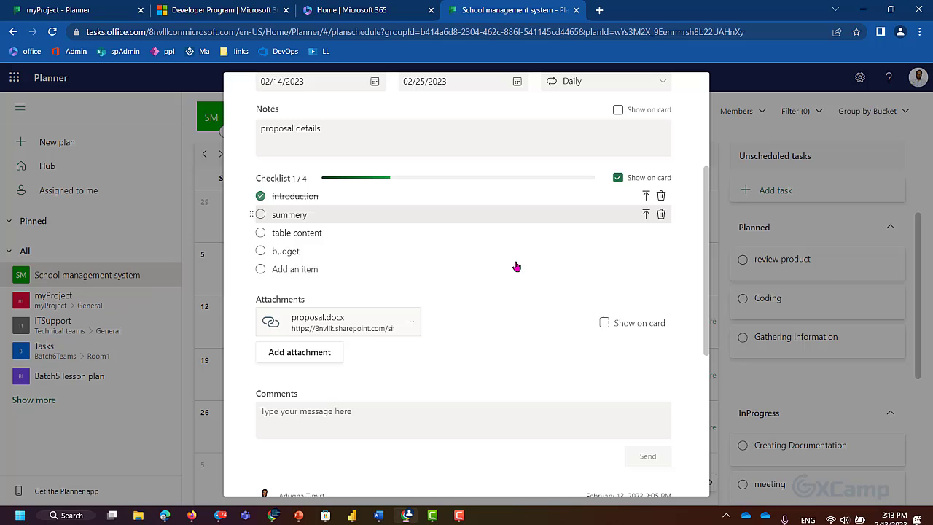
{"action": "left_click", "coordinate": [753, 274]}
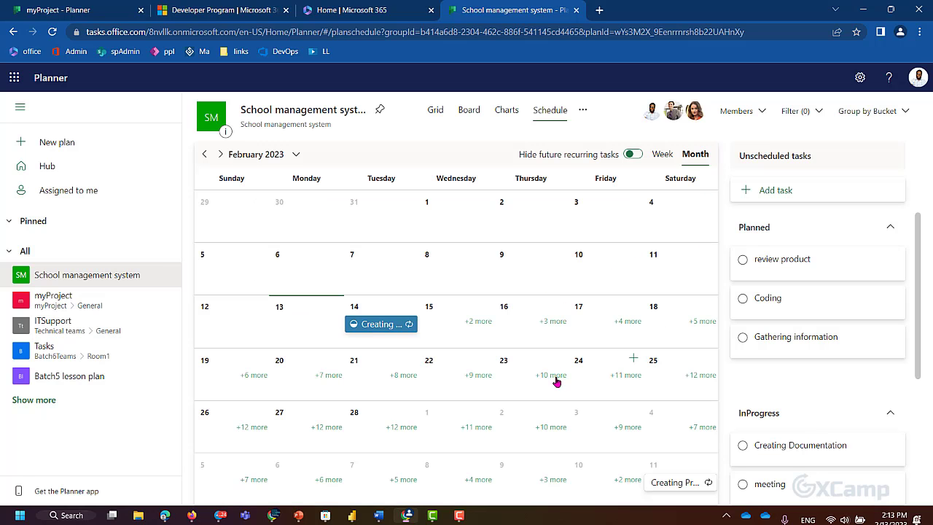
Add a task named manage teams on February 10 in the schedule, assigned to yourself, in the Planned bucket.
{"action": "left_click", "coordinate": [633, 252]}
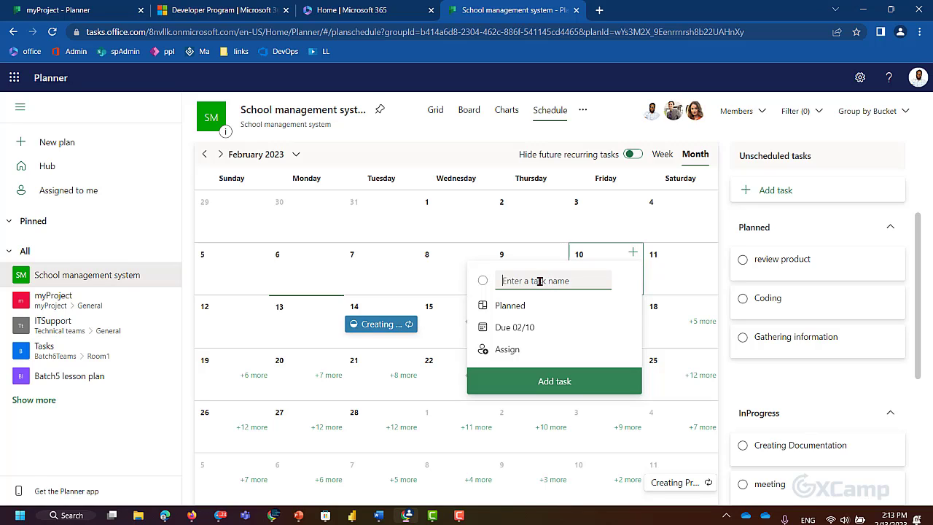
{"action": "type", "text": "manage teams"}
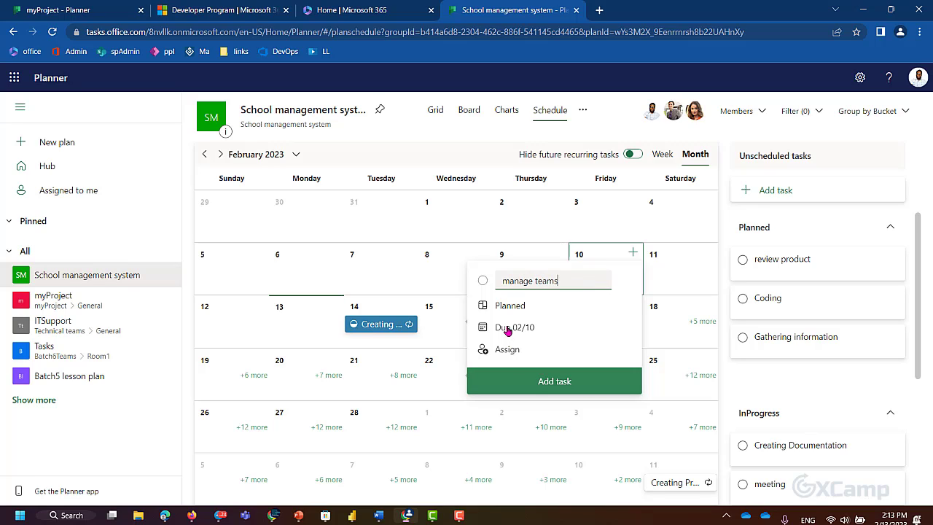
{"action": "left_click", "coordinate": [507, 350]}
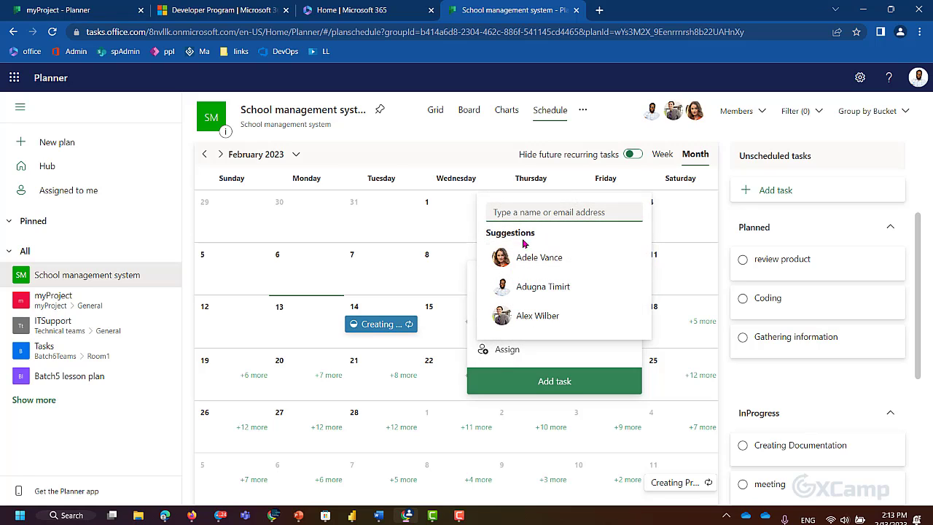
{"action": "left_click", "coordinate": [514, 287]}
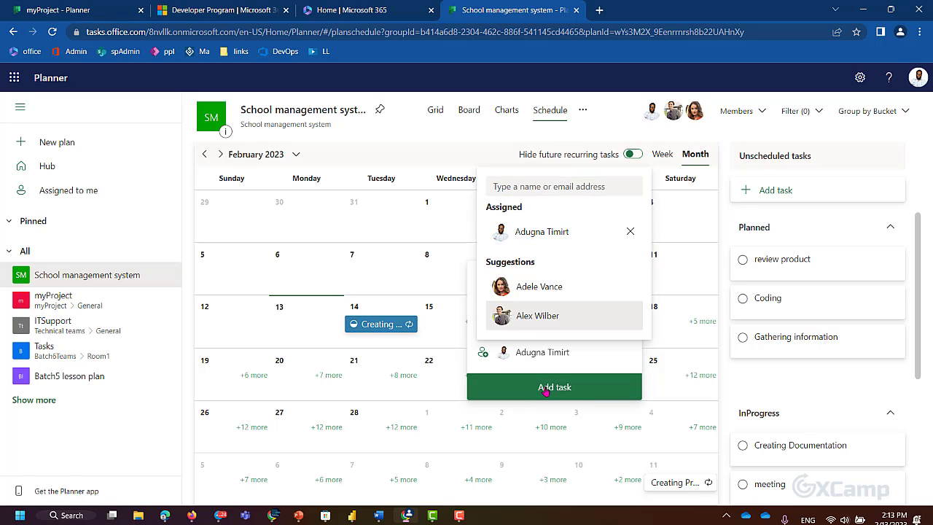
{"action": "left_click", "coordinate": [548, 392]}
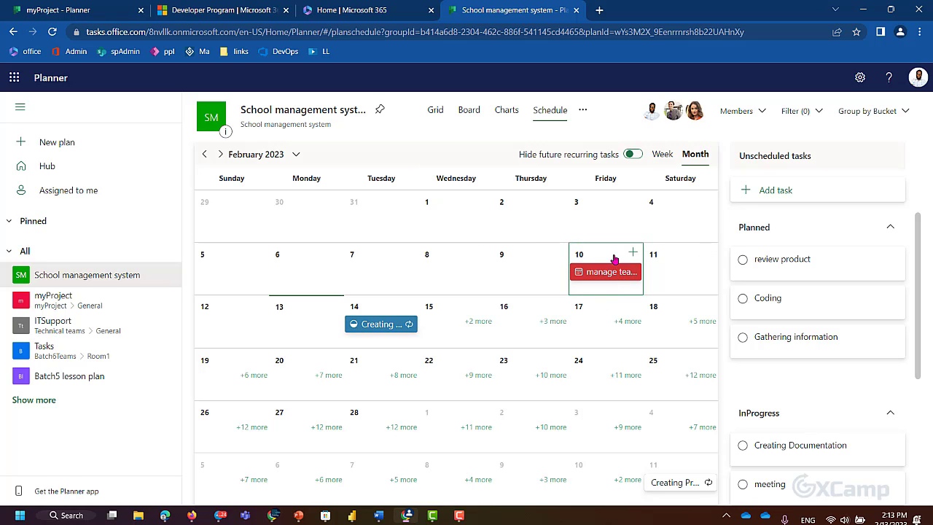
On the board, set the Creating Documentation task's progress to Completed and mark the Coding task complete.
{"action": "left_click", "coordinate": [505, 112]}
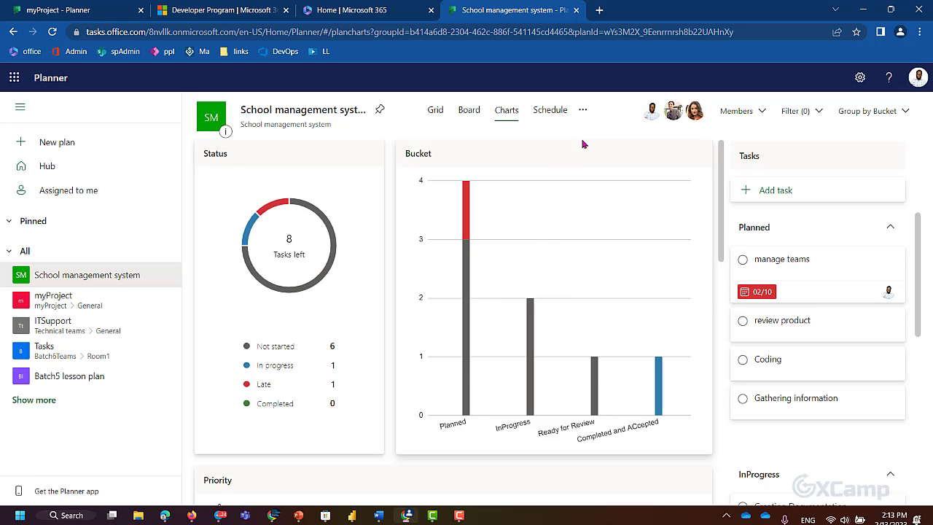
{"action": "left_click", "coordinate": [469, 111]}
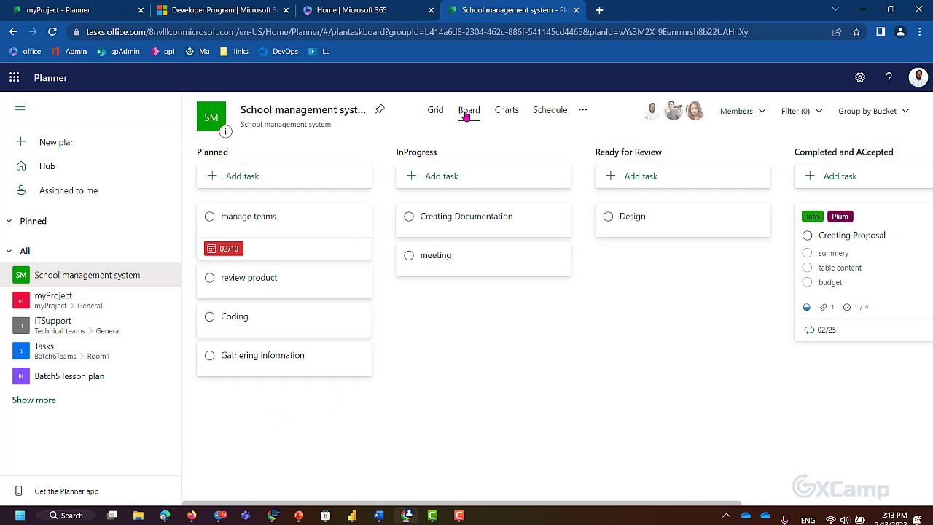
{"action": "left_click", "coordinate": [452, 220]}
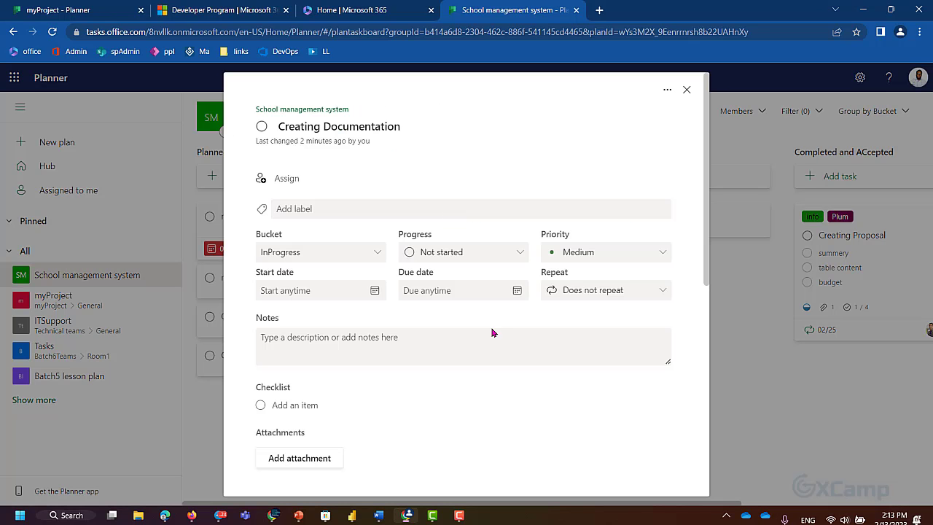
{"action": "left_click", "coordinate": [483, 251]}
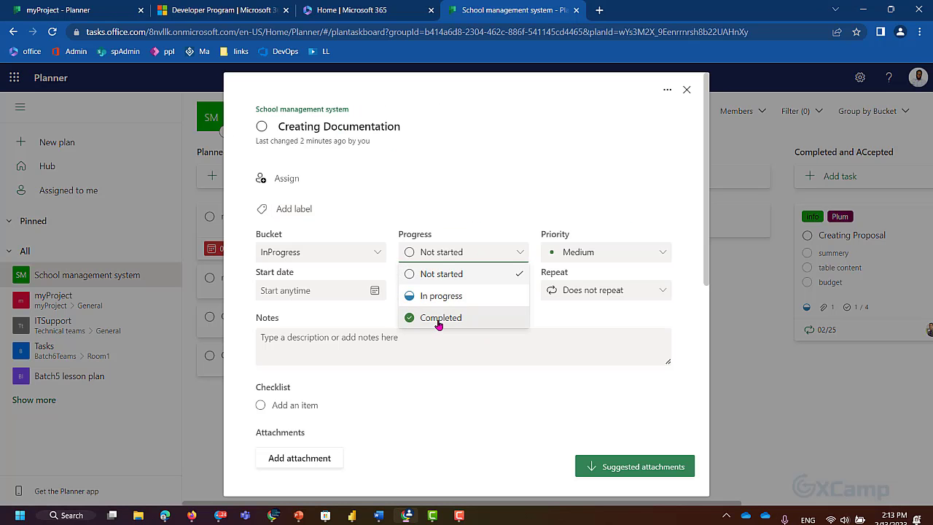
{"action": "left_click", "coordinate": [440, 318]}
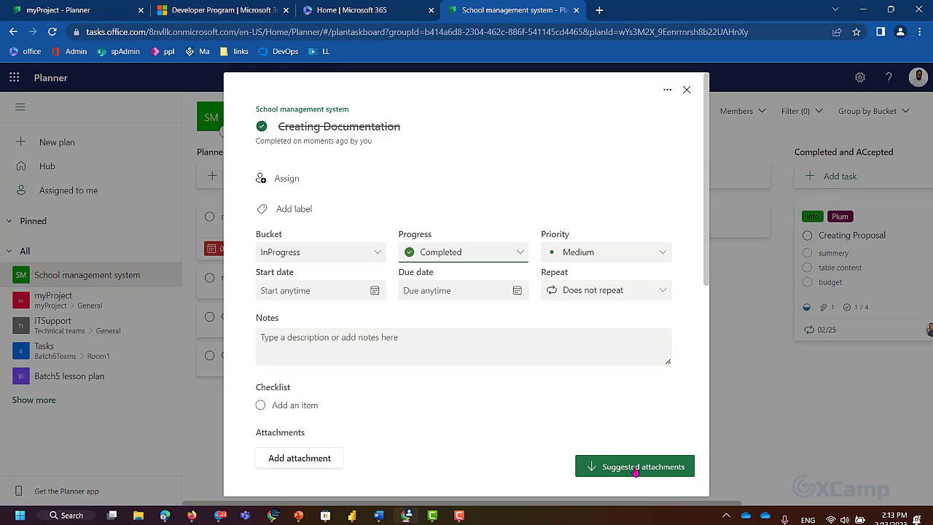
{"action": "left_click", "coordinate": [686, 91]}
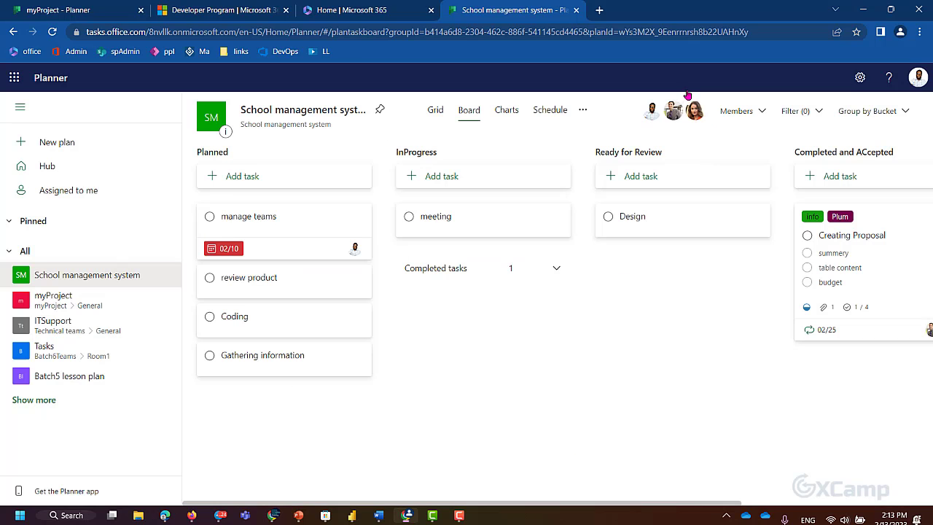
{"action": "left_click", "coordinate": [210, 318]}
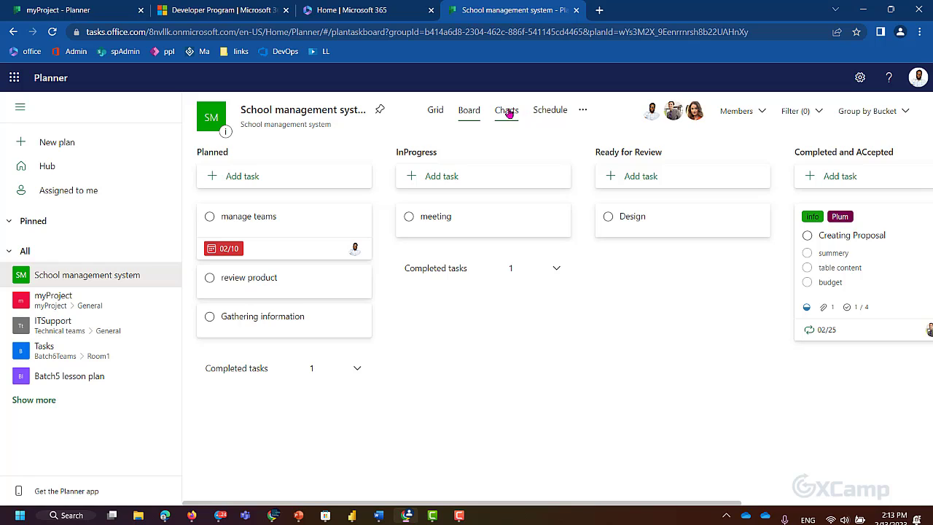
Show the plan's charts, open its SharePoint site to look over the home page, and return to the charts in Planner.
{"action": "left_click", "coordinate": [508, 112]}
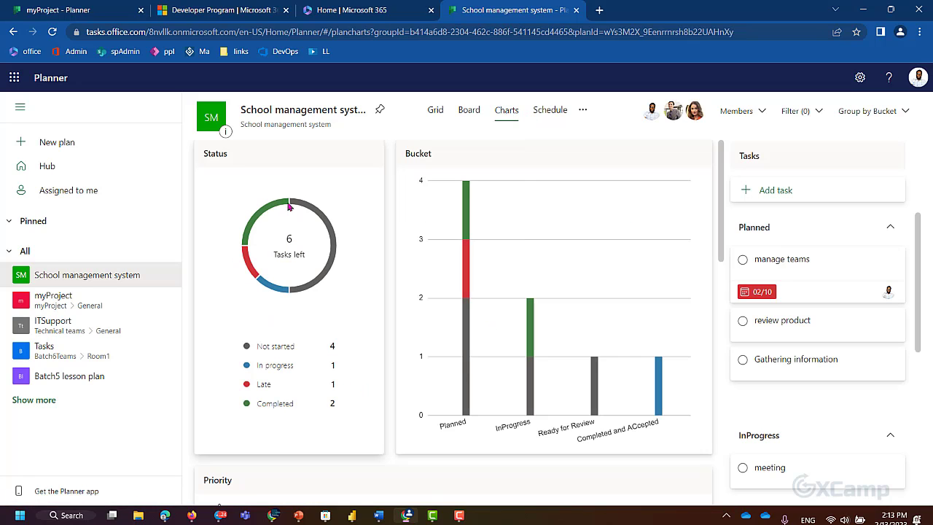
{"action": "left_click", "coordinate": [583, 112]}
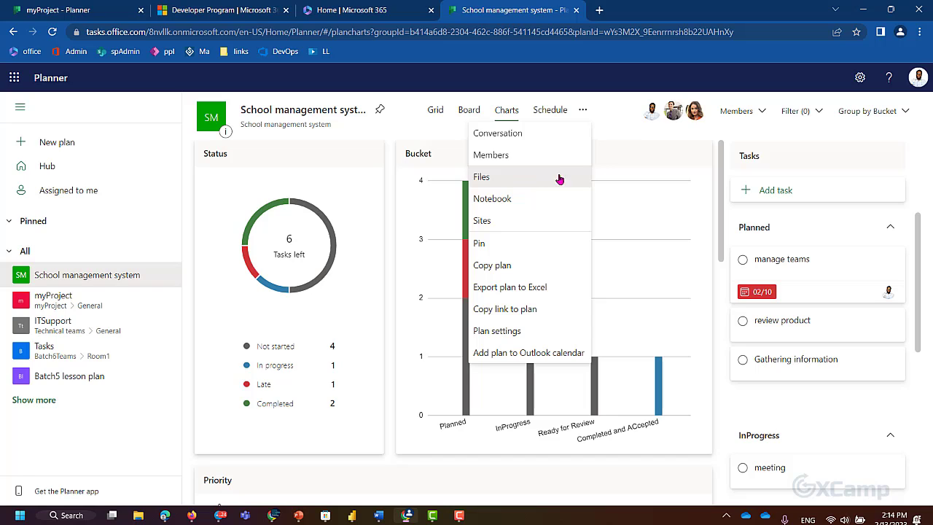
{"action": "left_click", "coordinate": [502, 221]}
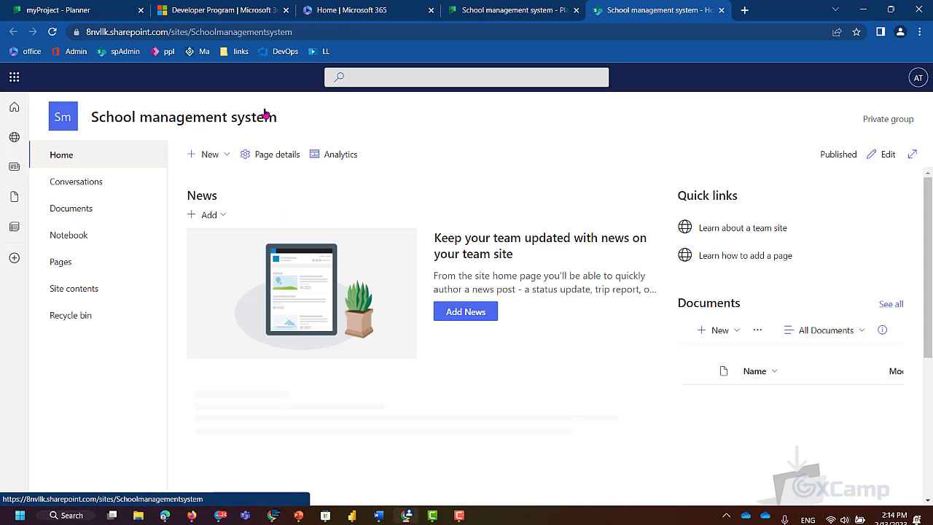
{"action": "scroll", "coordinate": [408, 290], "scroll_direction": "down", "scroll_amount": 5}
{"action": "scroll", "coordinate": [411, 289], "scroll_direction": "up", "scroll_amount": 5}
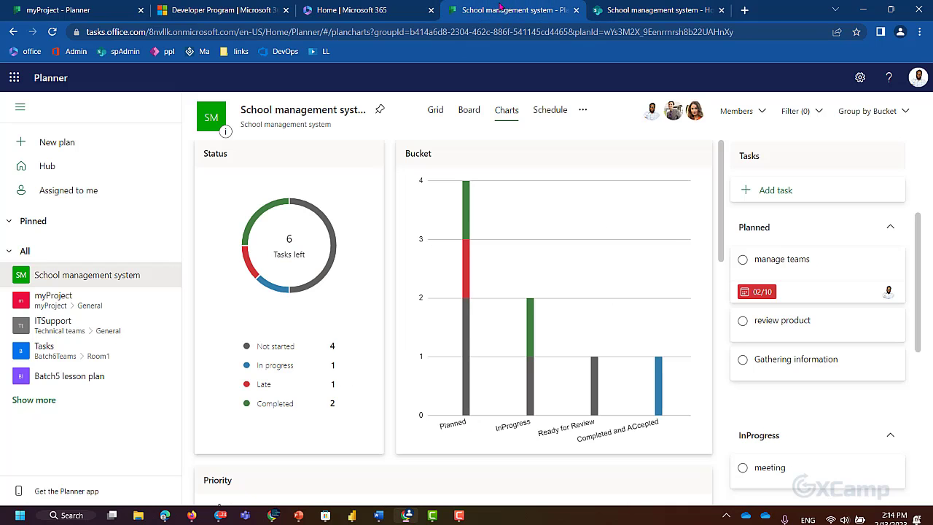
{"action": "left_click", "coordinate": [507, 10]}
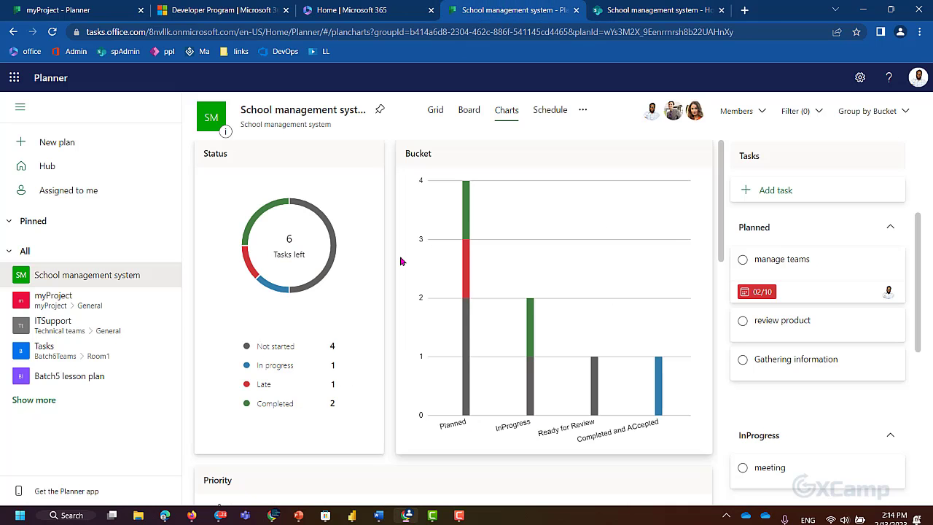
{"action": "mouse_move", "coordinate": [465, 356]}
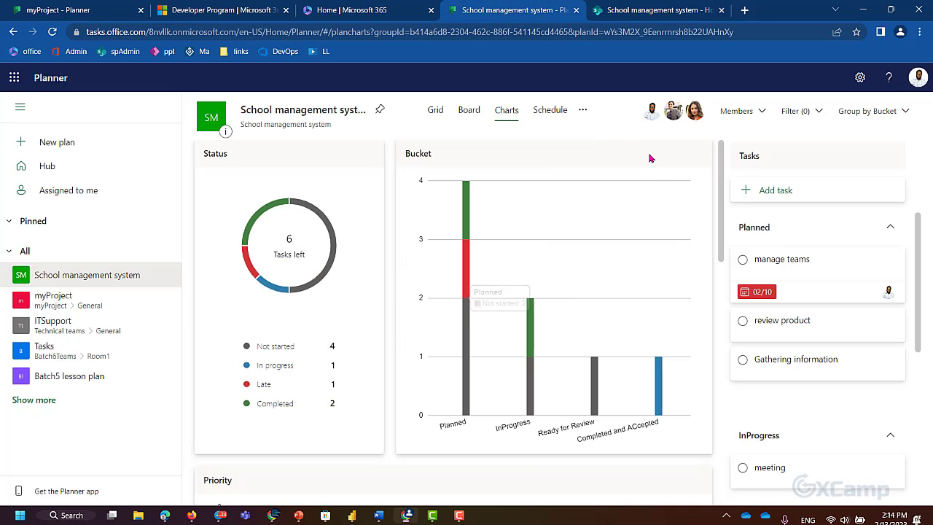
Export the School management system plan to Excel and open the exported workbook.
{"action": "left_click", "coordinate": [583, 111]}
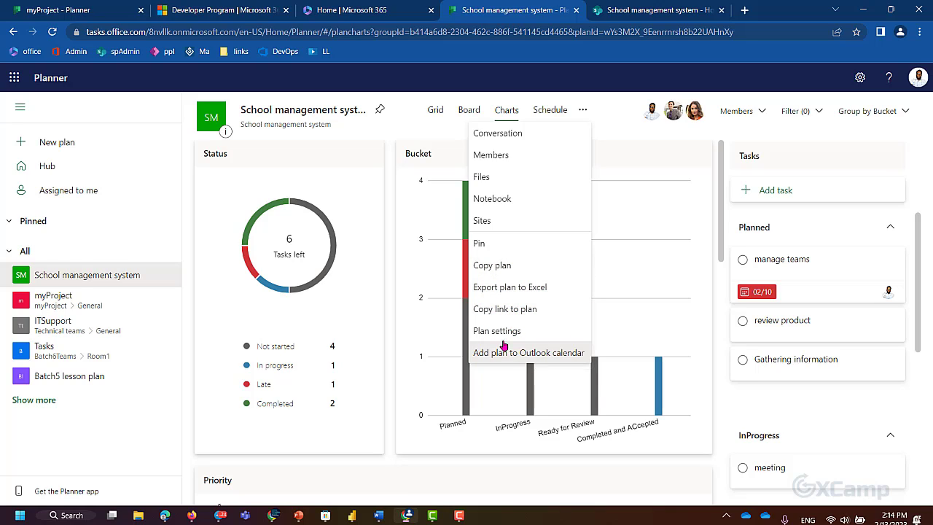
{"action": "left_click", "coordinate": [530, 292]}
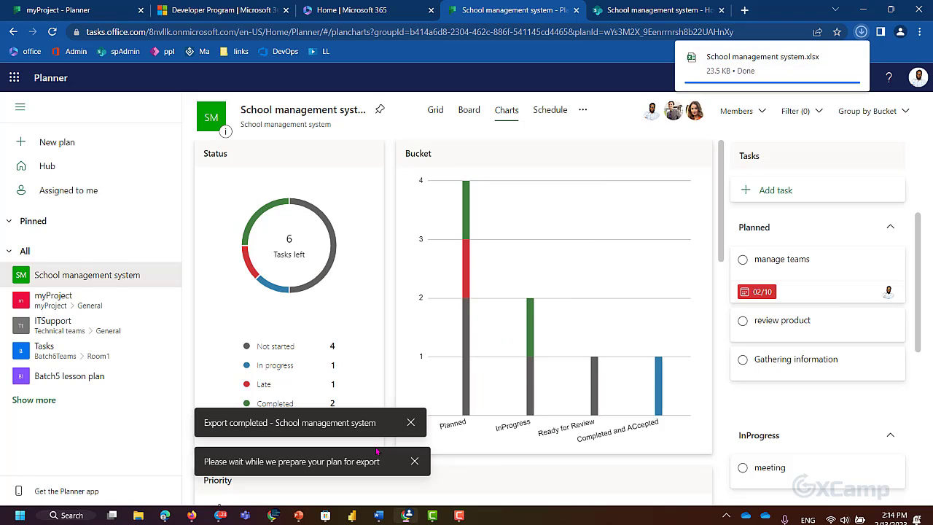
{"action": "left_click", "coordinate": [744, 62]}
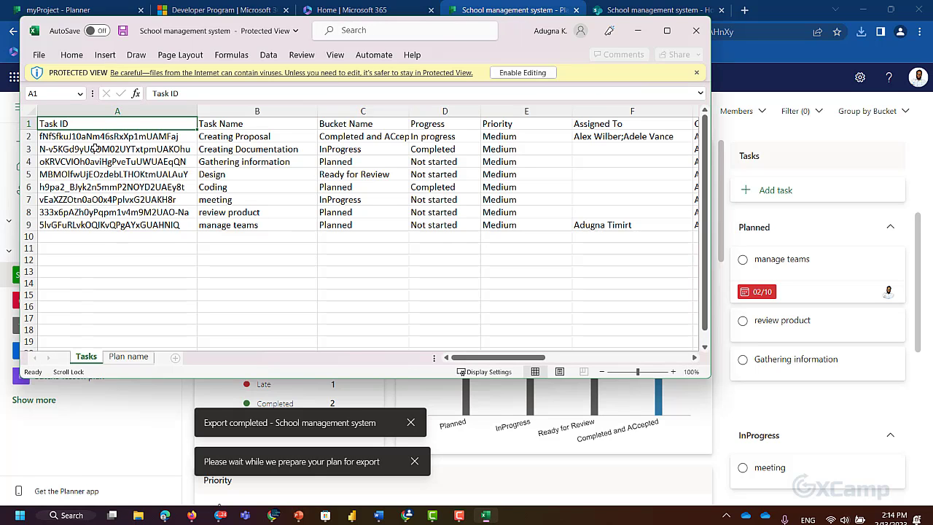
Look through all task columns in the exported School management system workbook, and close it.
{"action": "scroll", "coordinate": [287, 177], "scroll_direction": "right", "scroll_amount": 5}
{"action": "scroll", "coordinate": [287, 177], "scroll_direction": "left", "scroll_amount": 5}
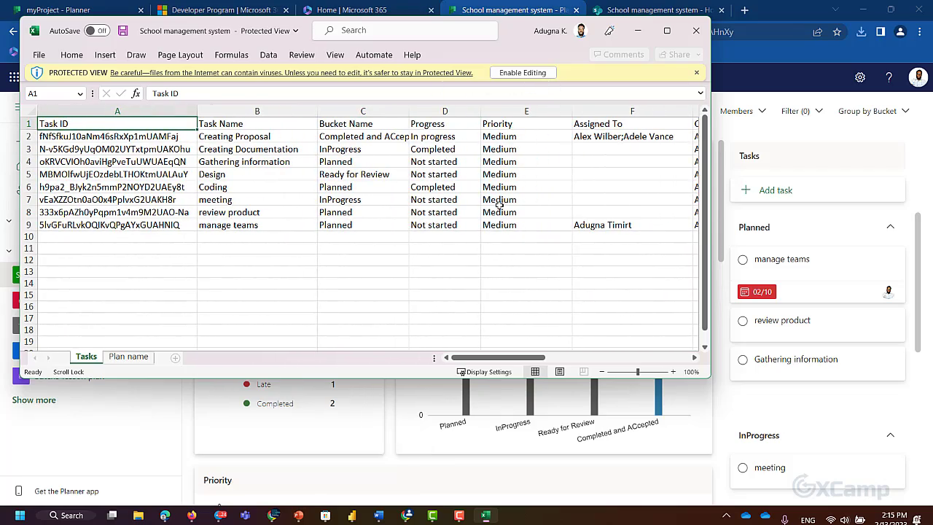
{"action": "scroll", "coordinate": [500, 207], "scroll_direction": "right", "scroll_amount": 5}
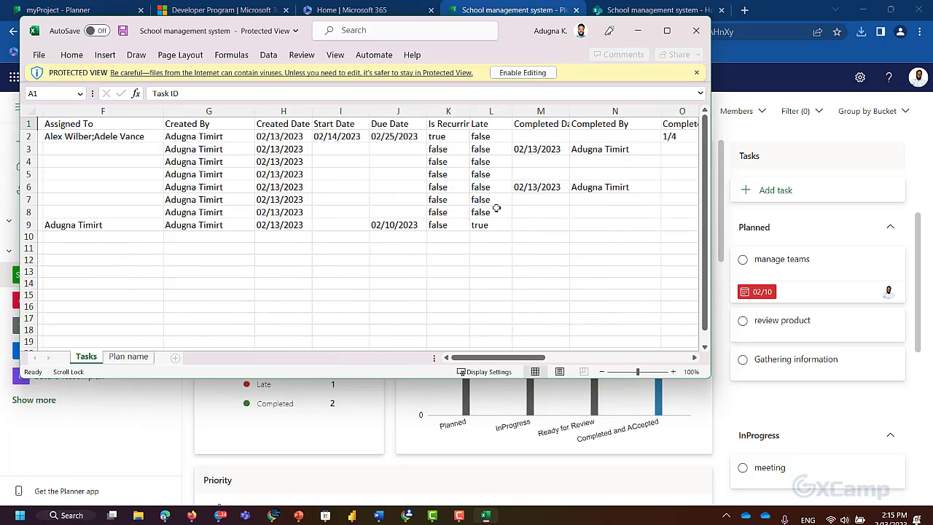
{"action": "scroll", "coordinate": [496, 209], "scroll_direction": "right", "scroll_amount": 1}
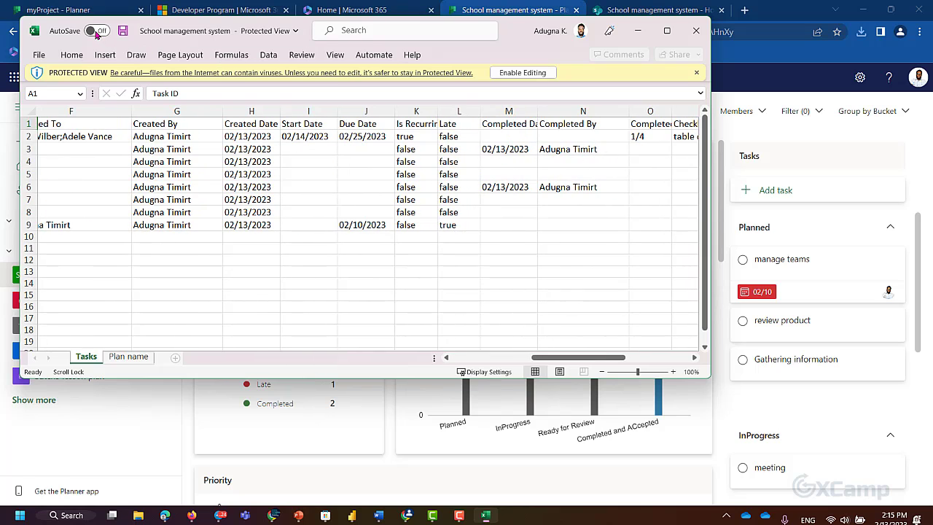
{"action": "left_click", "coordinate": [701, 32]}
{"action": "scroll", "coordinate": [410, 380], "scroll_direction": "down", "scroll_amount": 1}
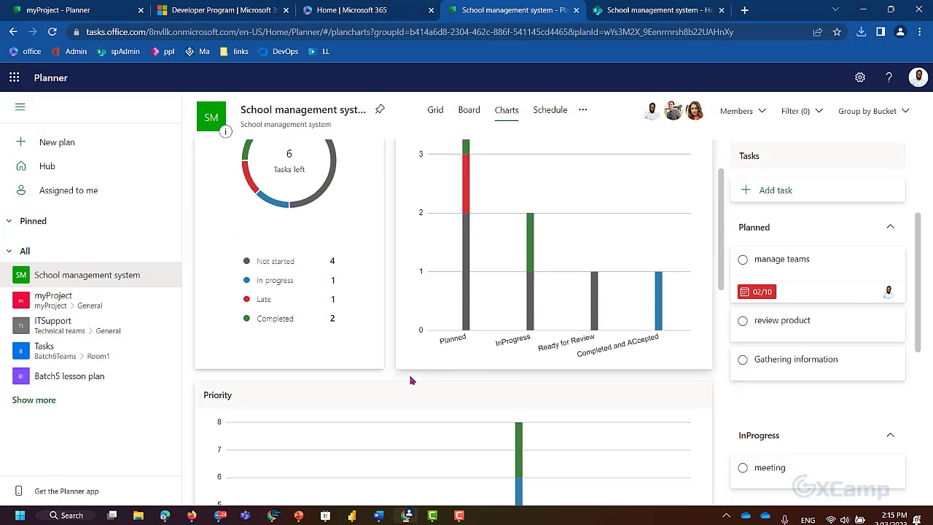
{"action": "scroll", "coordinate": [410, 380], "scroll_direction": "up", "scroll_amount": 1}
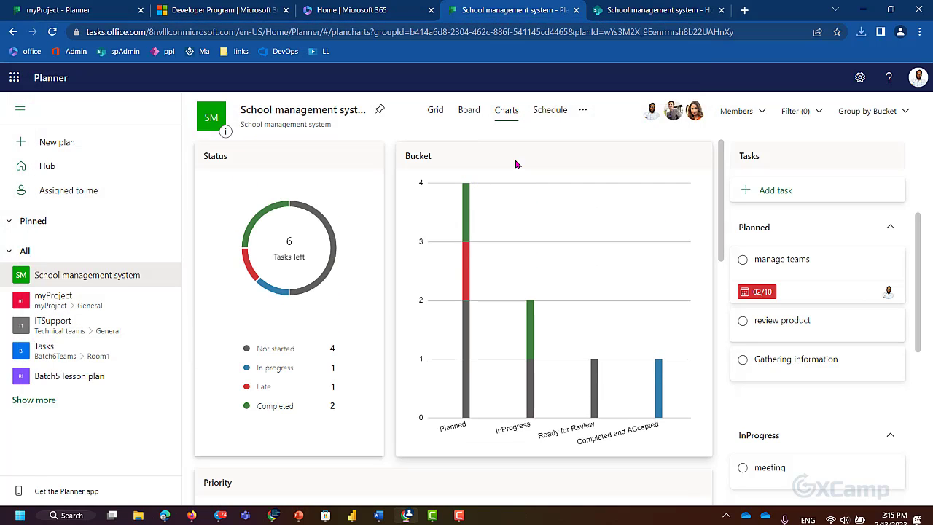
{"action": "scroll", "coordinate": [553, 380], "scroll_direction": "down", "scroll_amount": 1}
{"action": "scroll", "coordinate": [553, 380], "scroll_direction": "up", "scroll_amount": 1}
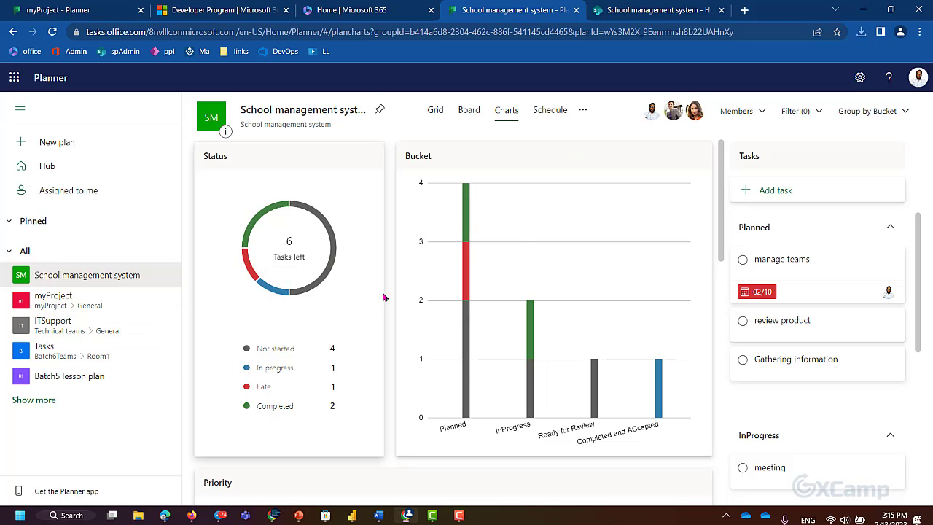
Open the settings of the School management system plan and look over the suggested backgrounds.
{"action": "left_click", "coordinate": [582, 111]}
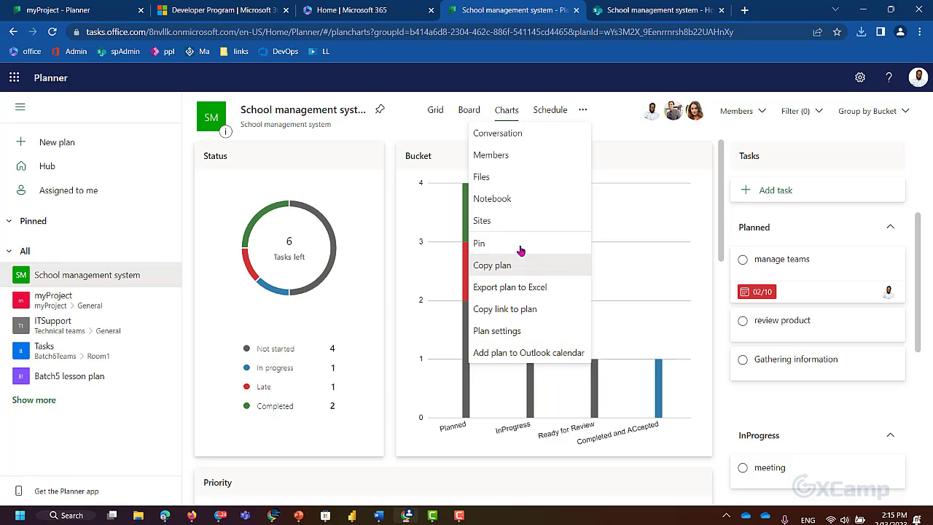
{"action": "left_click", "coordinate": [503, 331]}
{"action": "scroll", "coordinate": [779, 382], "scroll_direction": "down", "scroll_amount": 3}
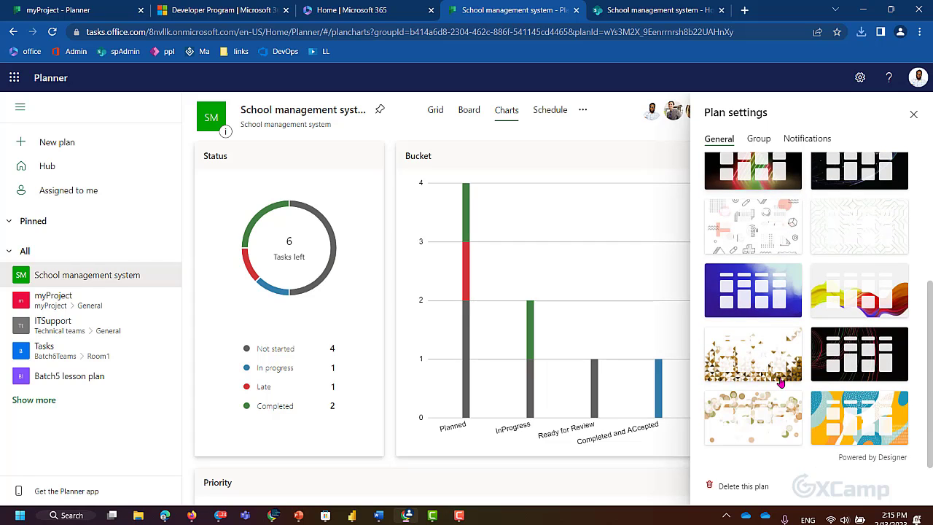
{"action": "scroll", "coordinate": [780, 382], "scroll_direction": "up", "scroll_amount": 3}
{"action": "scroll", "coordinate": [780, 394], "scroll_direction": "down", "scroll_amount": 3}
{"action": "left_click", "coordinate": [741, 486]}
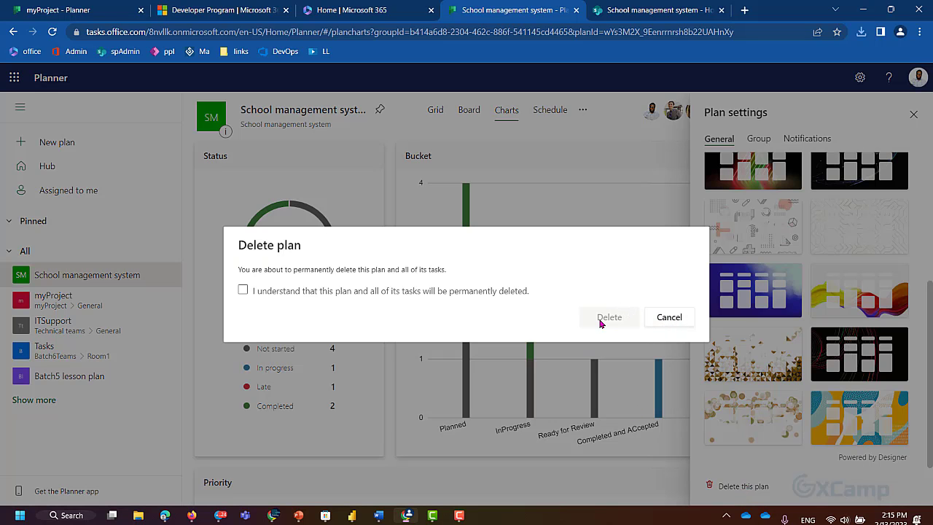
{"action": "left_click", "coordinate": [289, 293]}
{"action": "left_click", "coordinate": [289, 293]}
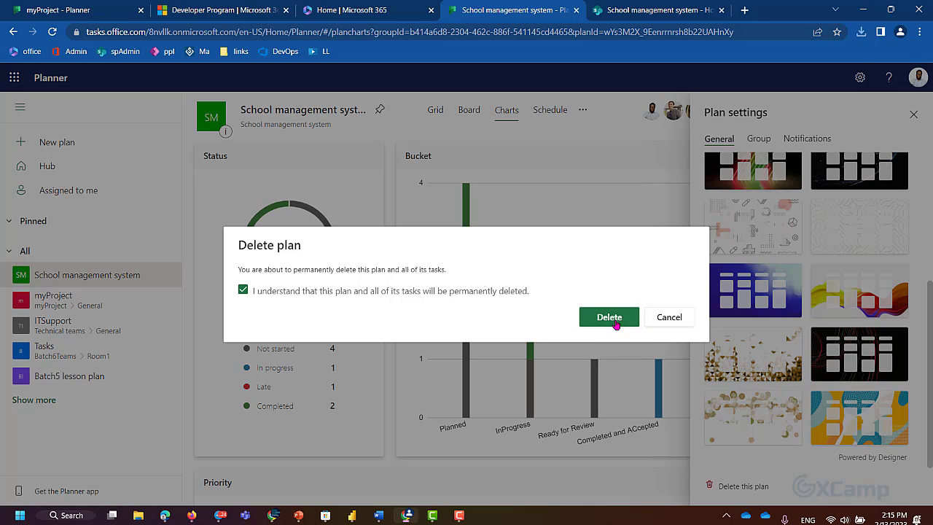
{"action": "left_click", "coordinate": [667, 319]}
Show the plan's board and set its background to the black design with thin curved lines, trying the blue pencils design as well.
{"action": "scroll", "coordinate": [783, 255], "scroll_direction": "up", "scroll_amount": 3}
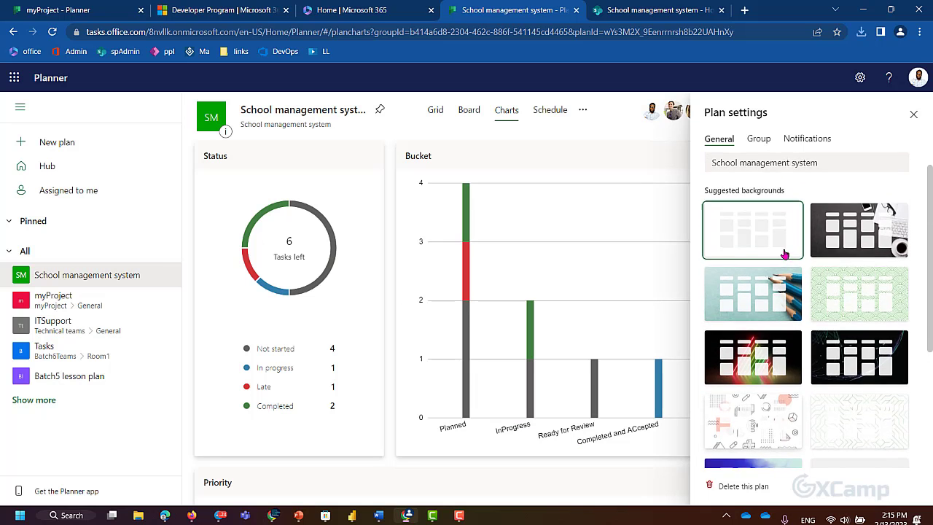
{"action": "scroll", "coordinate": [783, 254], "scroll_direction": "down", "scroll_amount": 2}
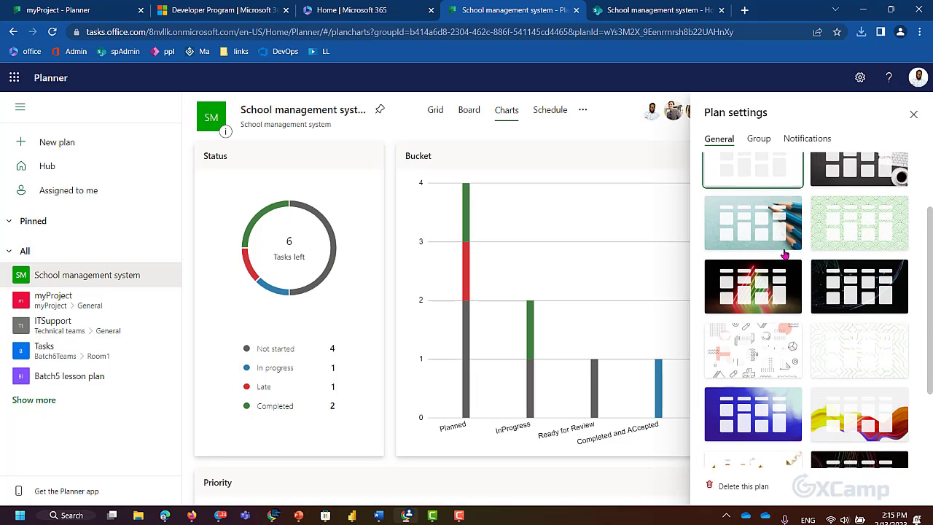
{"action": "left_click", "coordinate": [468, 110]}
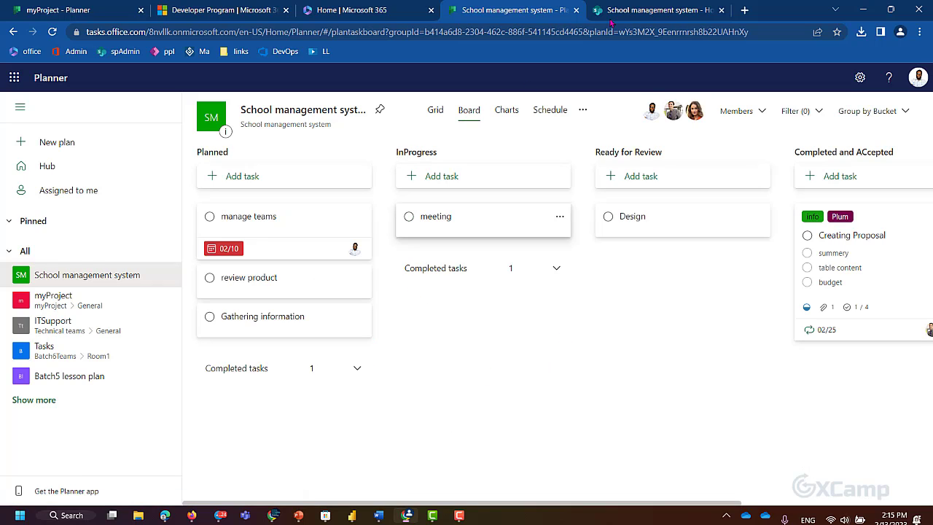
{"action": "left_click", "coordinate": [581, 110]}
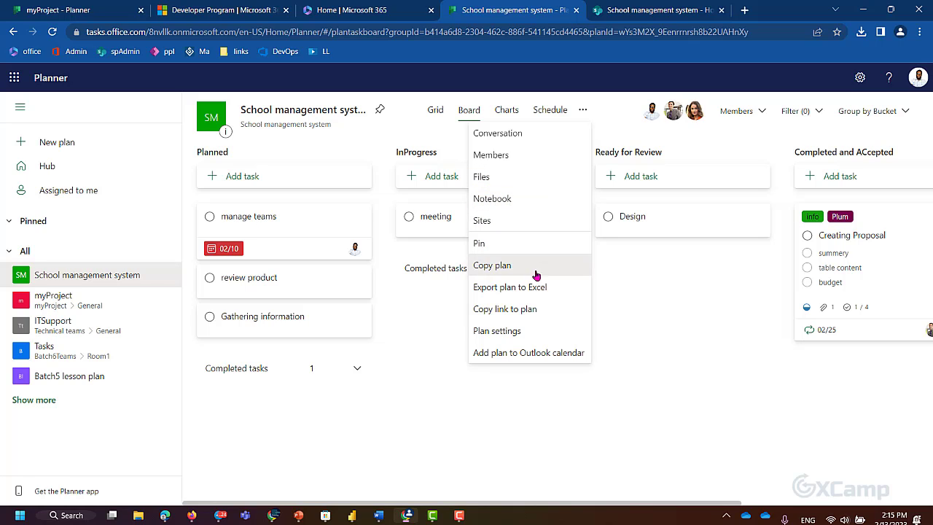
{"action": "left_click", "coordinate": [519, 332]}
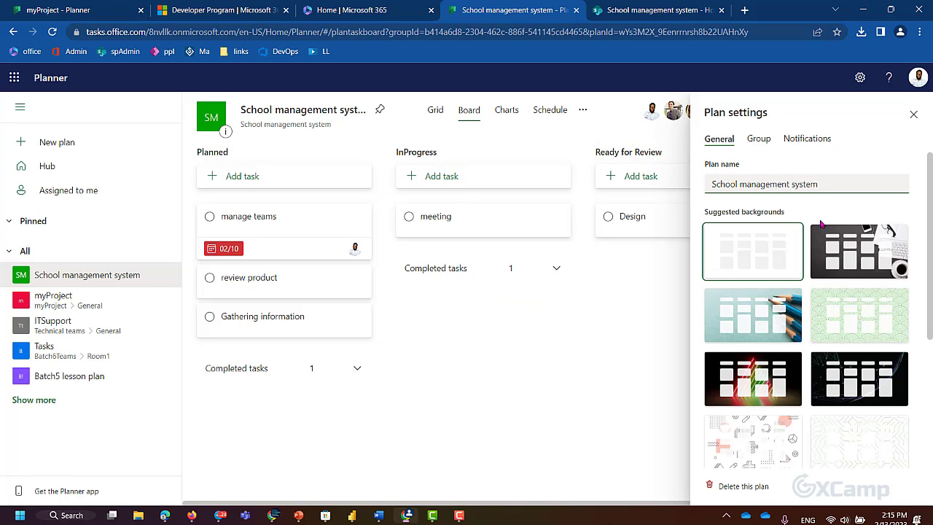
{"action": "scroll", "coordinate": [838, 292], "scroll_direction": "down", "scroll_amount": 2}
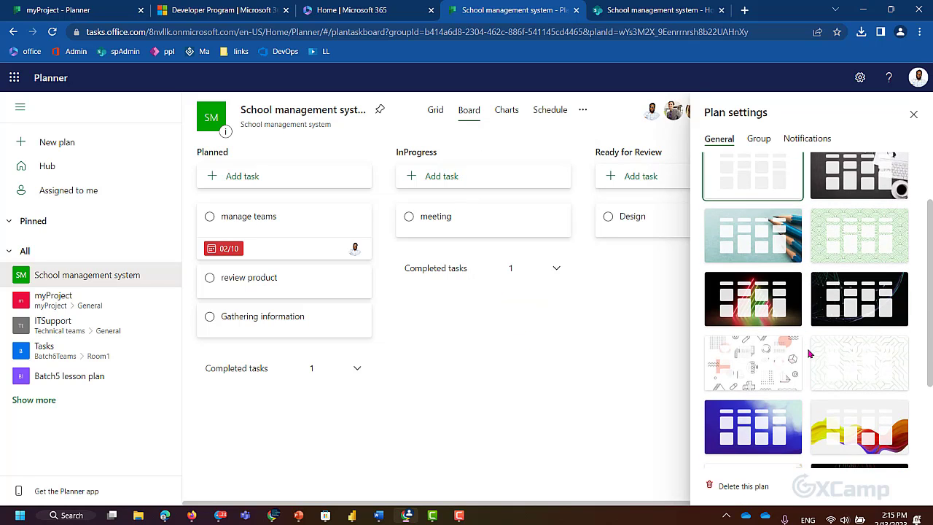
{"action": "left_click", "coordinate": [845, 306]}
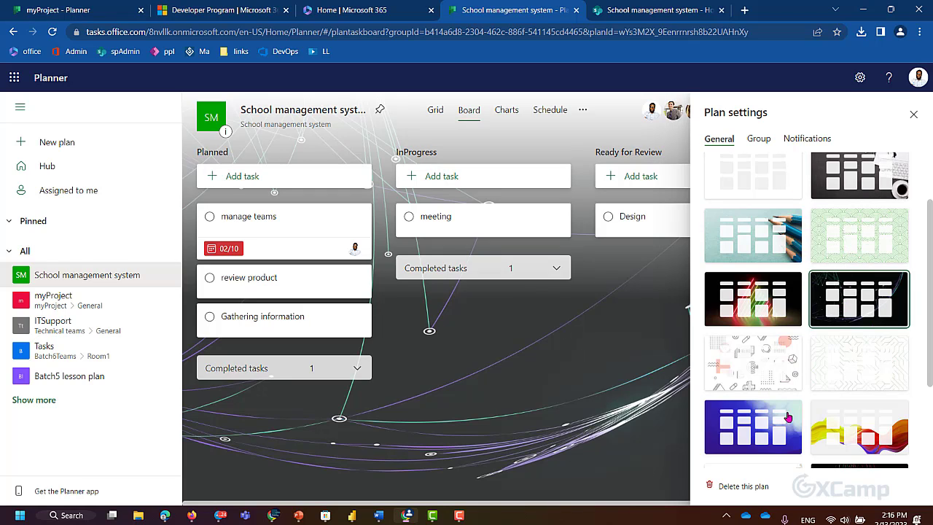
{"action": "scroll", "coordinate": [733, 252], "scroll_direction": "up", "scroll_amount": 2}
{"action": "left_click", "coordinate": [752, 335]}
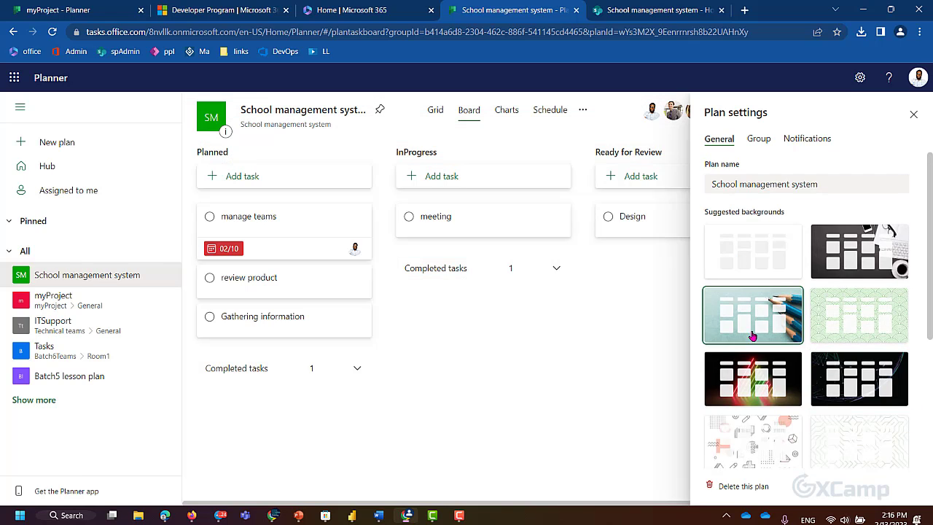
{"action": "left_click", "coordinate": [885, 401]}
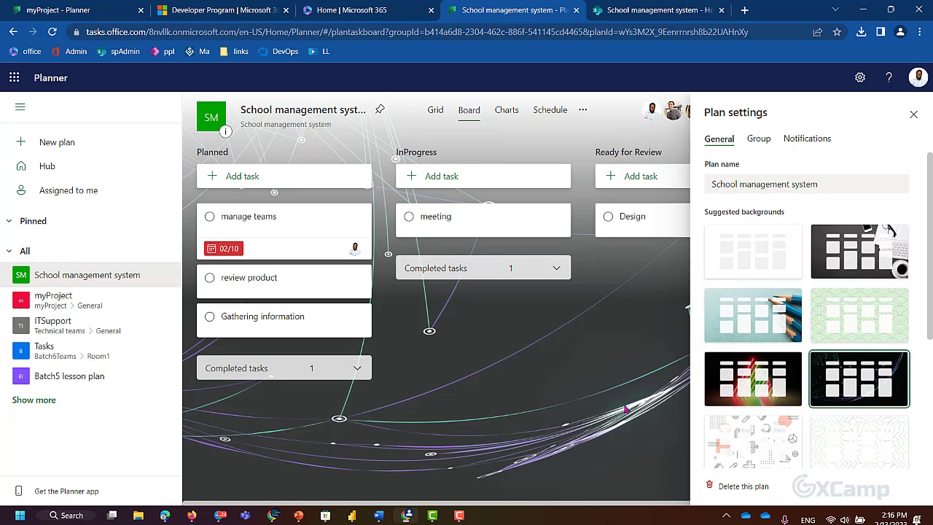
Review the Group and Notifications sections of the plan settings, and close the settings.
{"action": "left_click", "coordinate": [759, 139]}
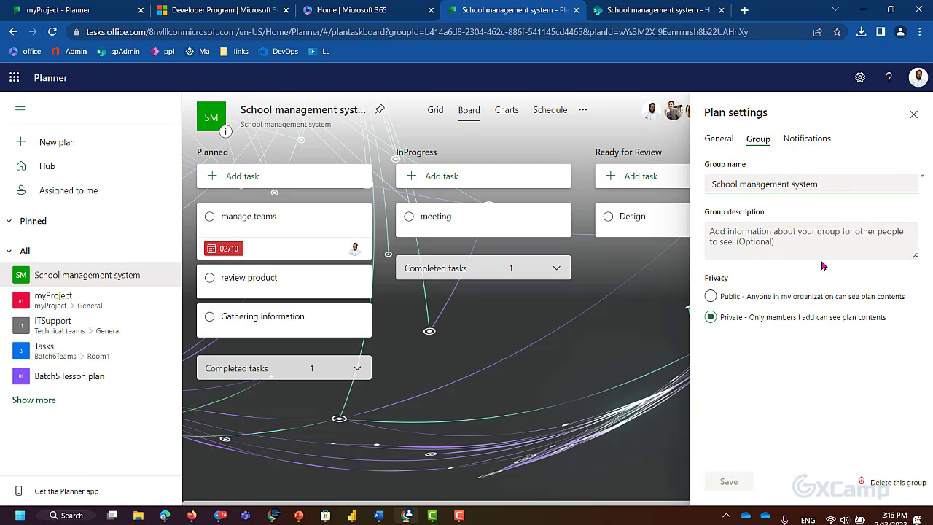
{"action": "left_click", "coordinate": [813, 140]}
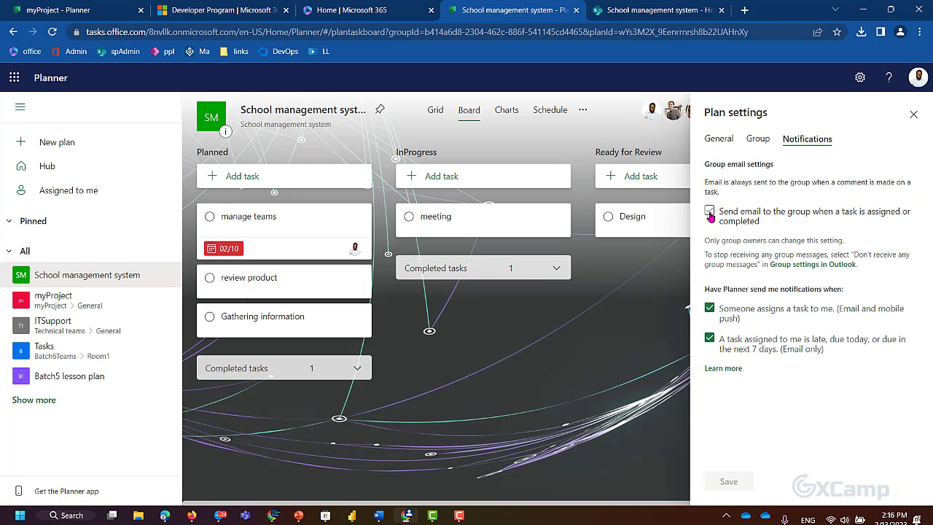
{"action": "left_click", "coordinate": [914, 115]}
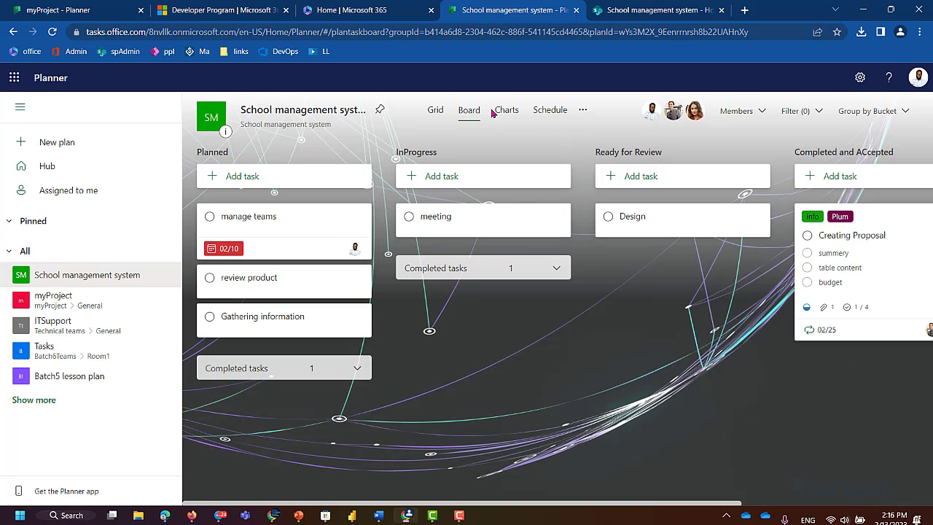
{"action": "left_click", "coordinate": [582, 111]}
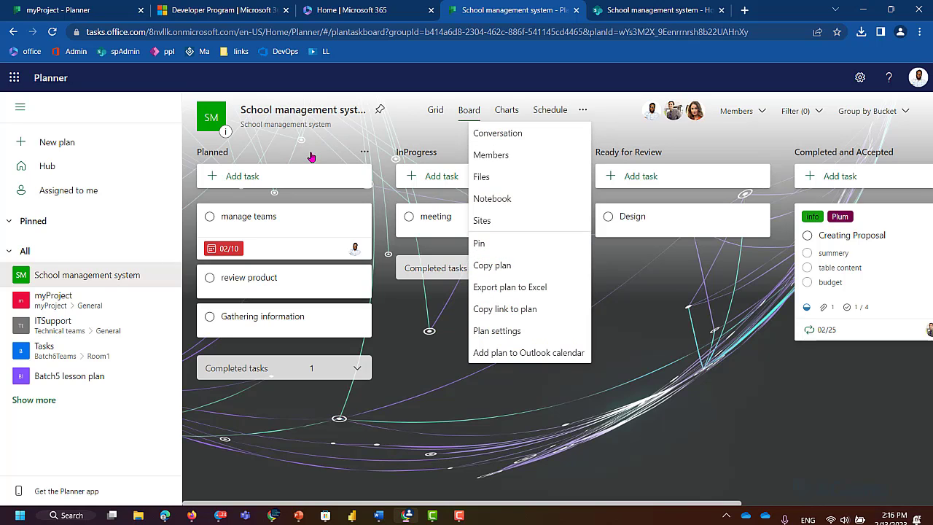
{"action": "left_click", "coordinate": [481, 403]}
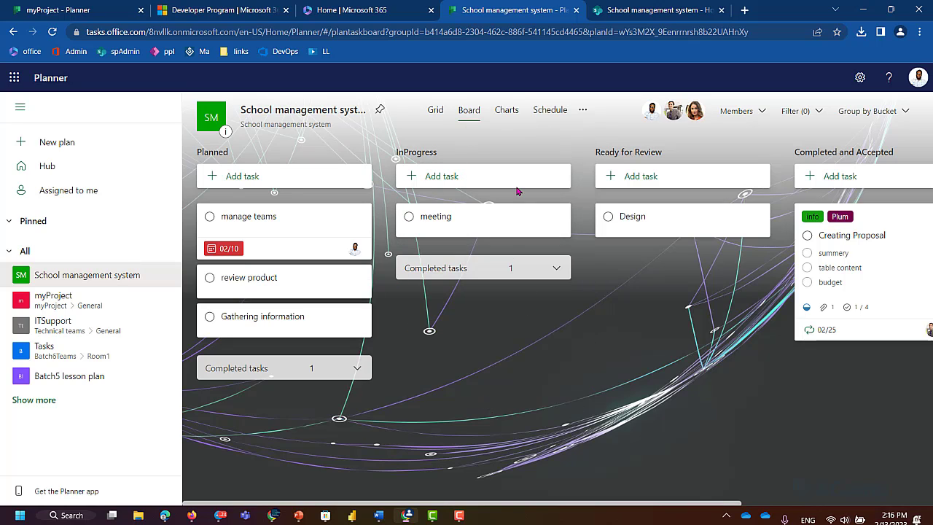
Switch to the plan's SharePoint site, postpone choosing a site template, and look over the home page down to its Activity section.
{"action": "left_click", "coordinate": [630, 9]}
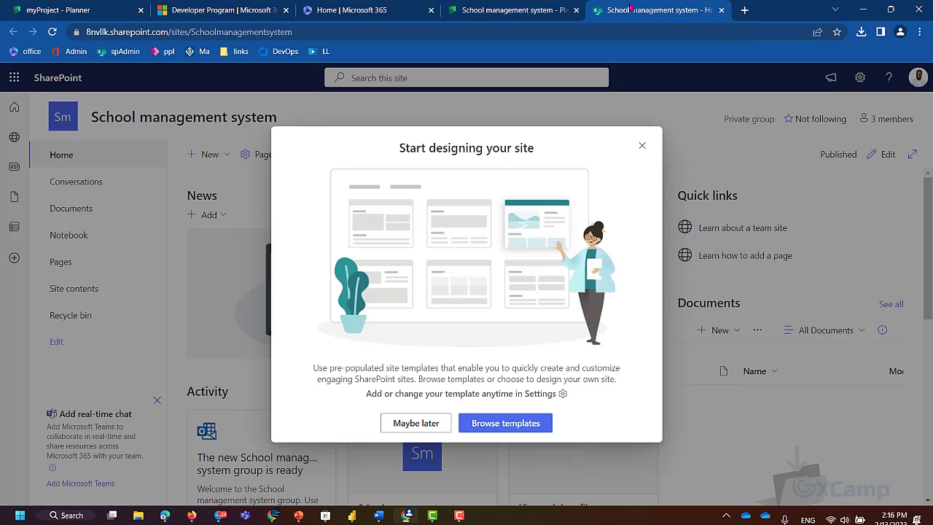
{"action": "left_click", "coordinate": [415, 424]}
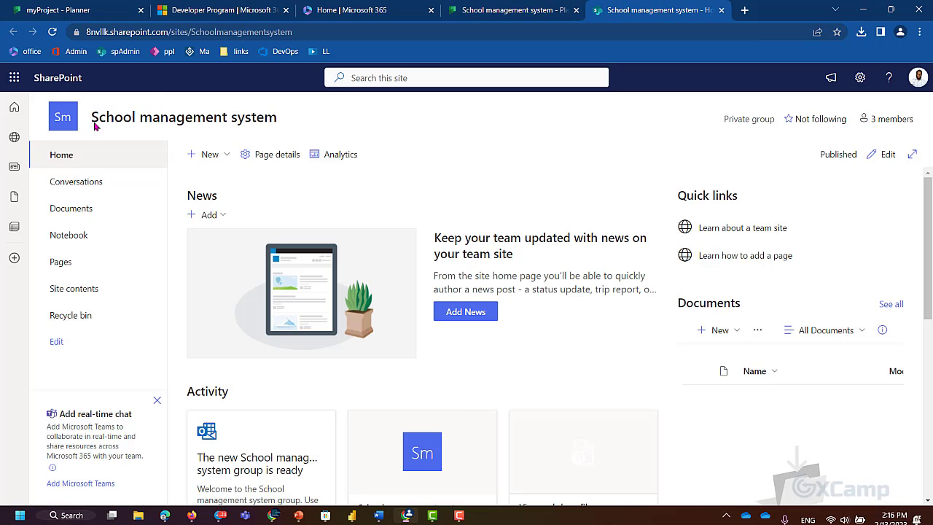
{"action": "scroll", "coordinate": [208, 318], "scroll_direction": "down", "scroll_amount": 2}
{"action": "scroll", "coordinate": [209, 319], "scroll_direction": "up", "scroll_amount": 2}
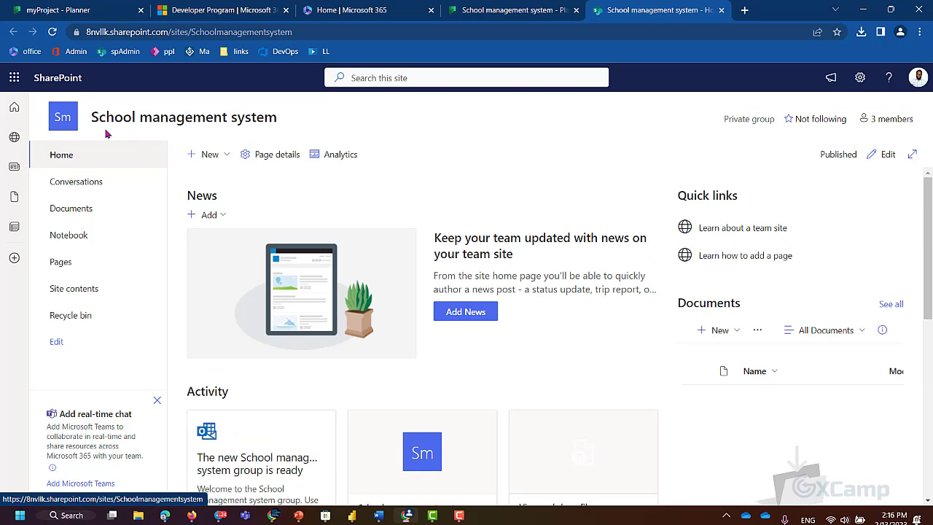
{"action": "scroll", "coordinate": [354, 391], "scroll_direction": "down", "scroll_amount": 2}
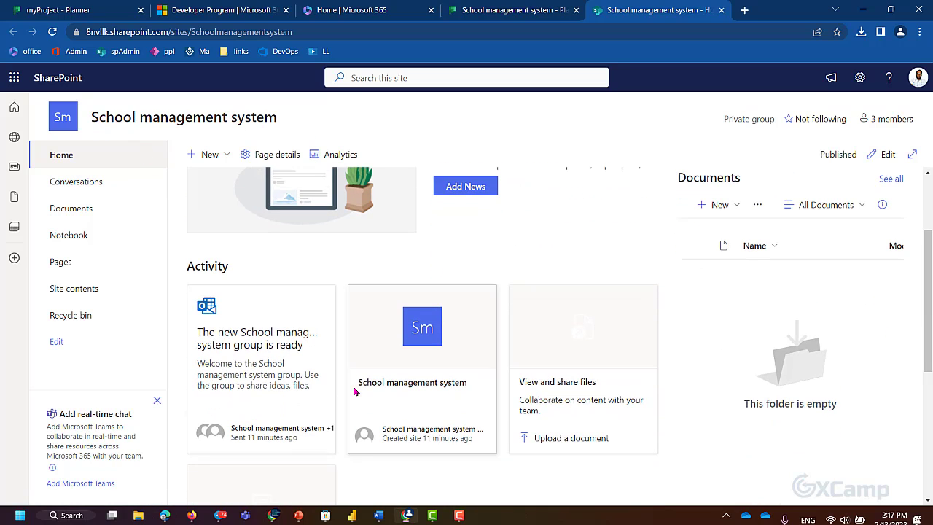
Add Microsoft Teams to the School management system site, pinning the recommended Documents library and Home page as tabs.
{"action": "left_click", "coordinate": [91, 485]}
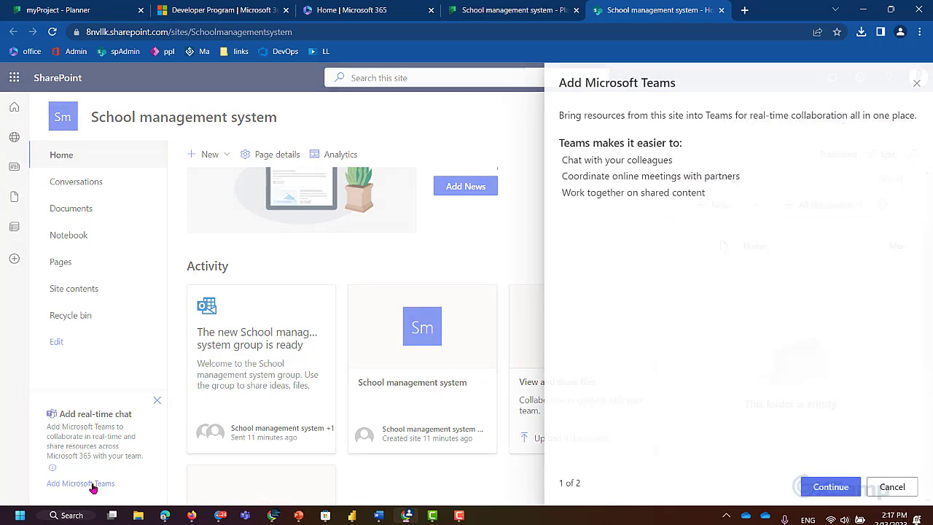
{"action": "left_click", "coordinate": [819, 492]}
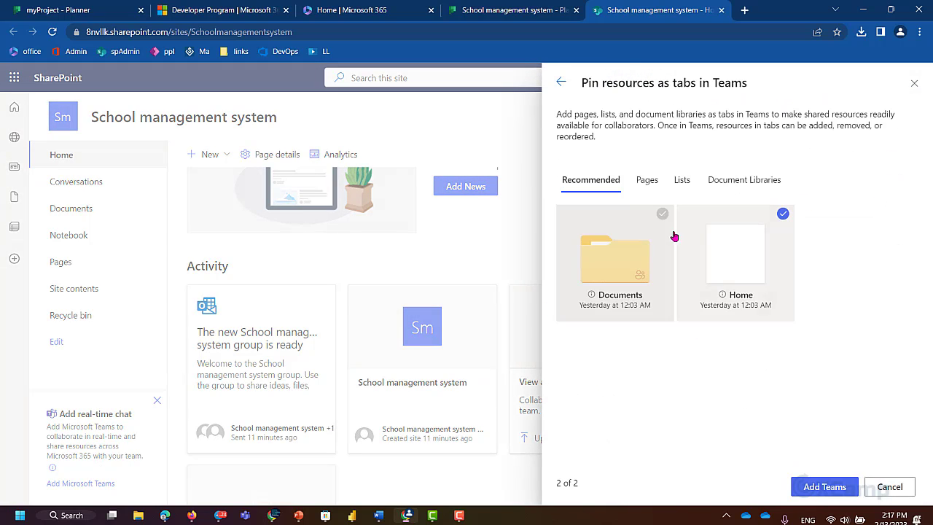
{"action": "left_click", "coordinate": [824, 484]}
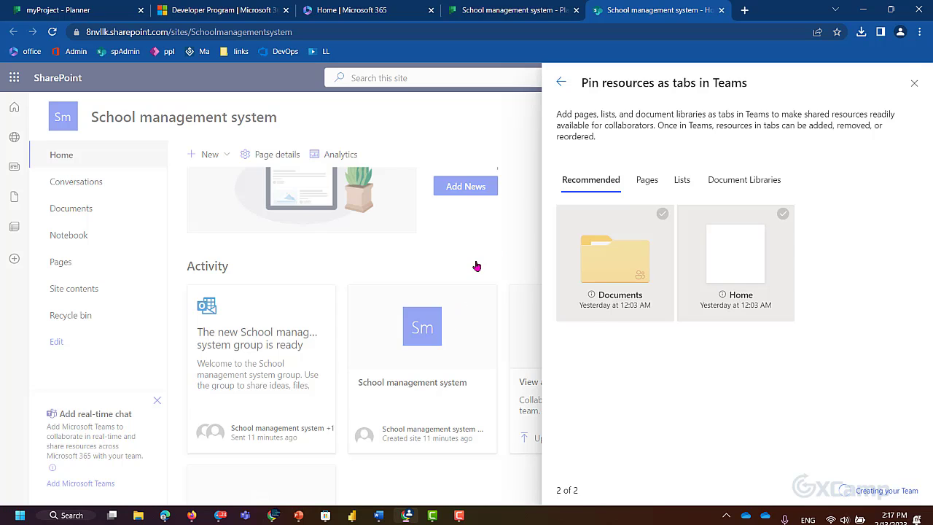
{"action": "left_click", "coordinate": [798, 33]}
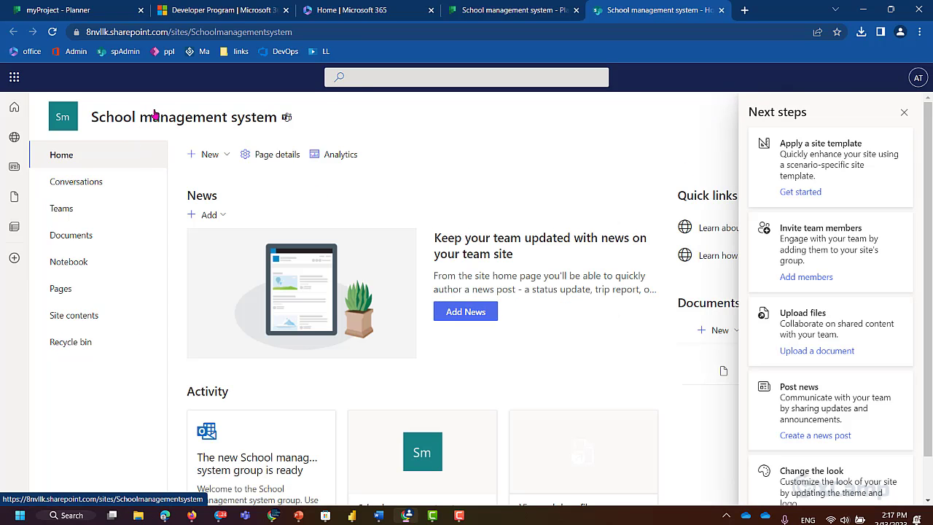
Close the site's Next steps suggestions and open its School management system team in the Microsoft Teams web app, declining the desktop app.
{"action": "left_click", "coordinate": [902, 111]}
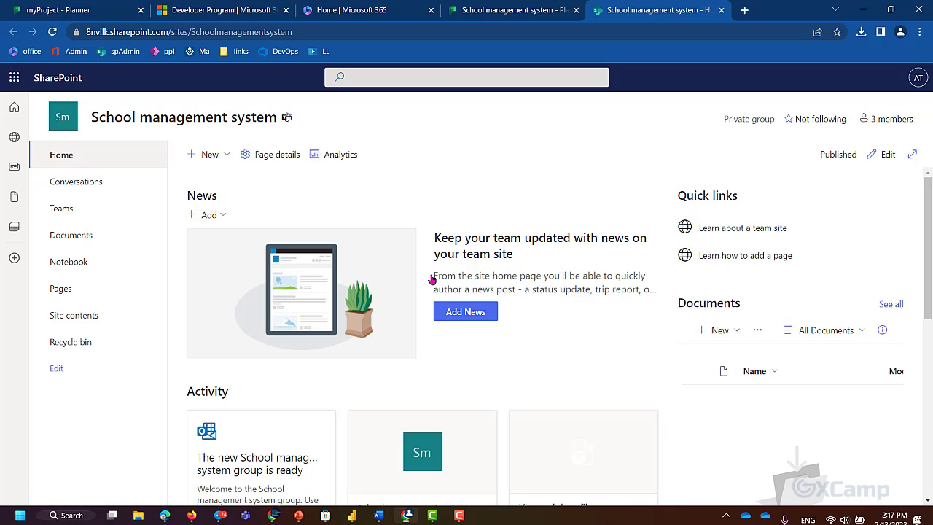
{"action": "left_click", "coordinate": [287, 119]}
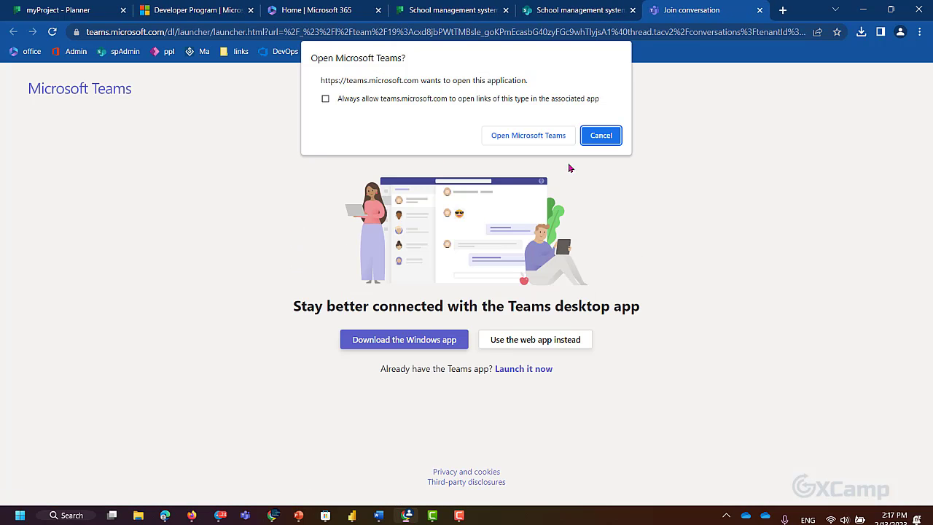
{"action": "left_click", "coordinate": [602, 137]}
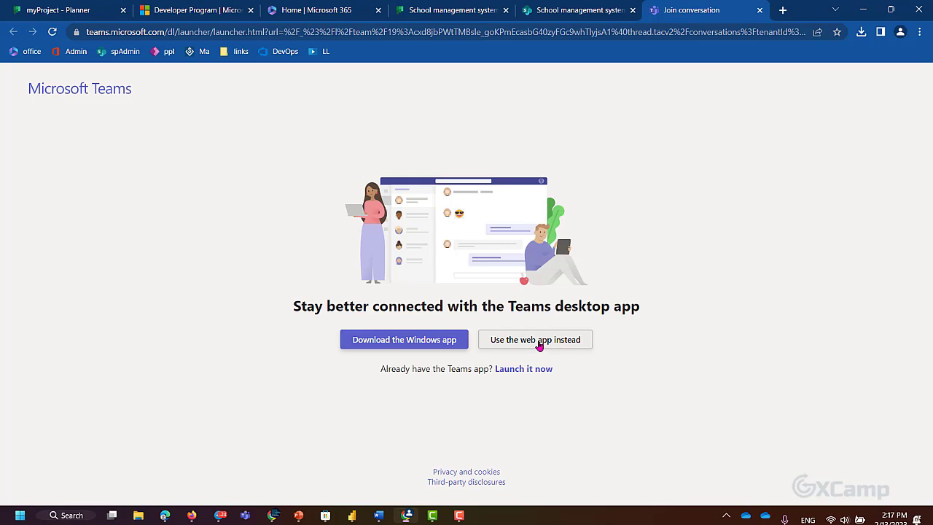
{"action": "left_click", "coordinate": [566, 344]}
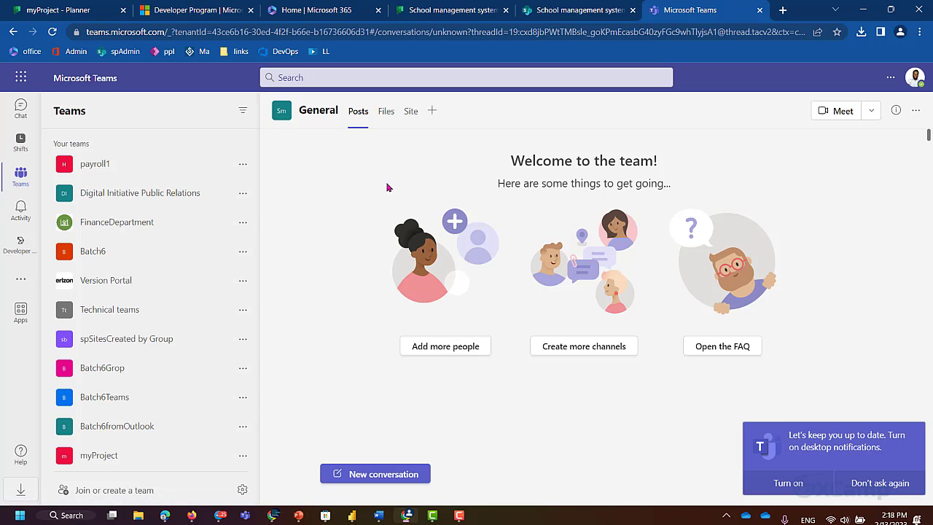
Add a Tasks by Planner and To Do tab to the General channel, using the team's existing School management system plan.
{"action": "left_click", "coordinate": [432, 113]}
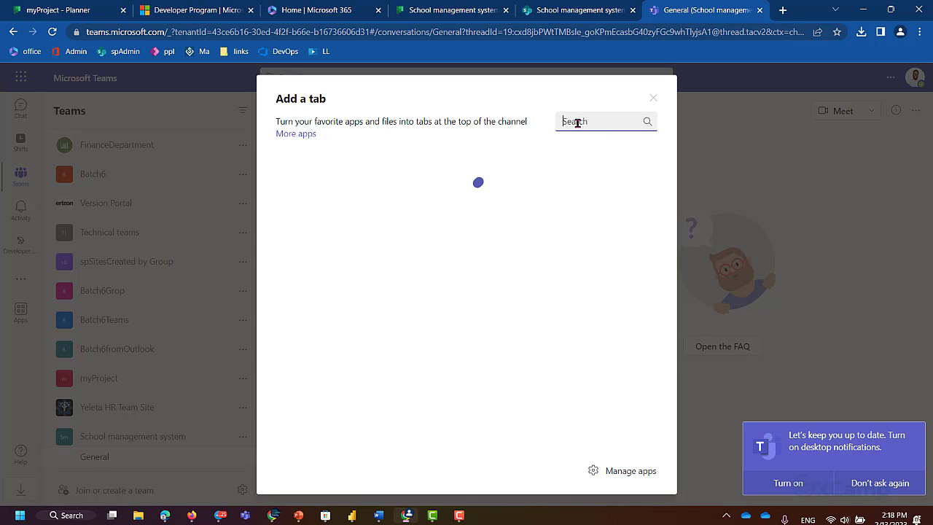
{"action": "type", "text": "pla"}
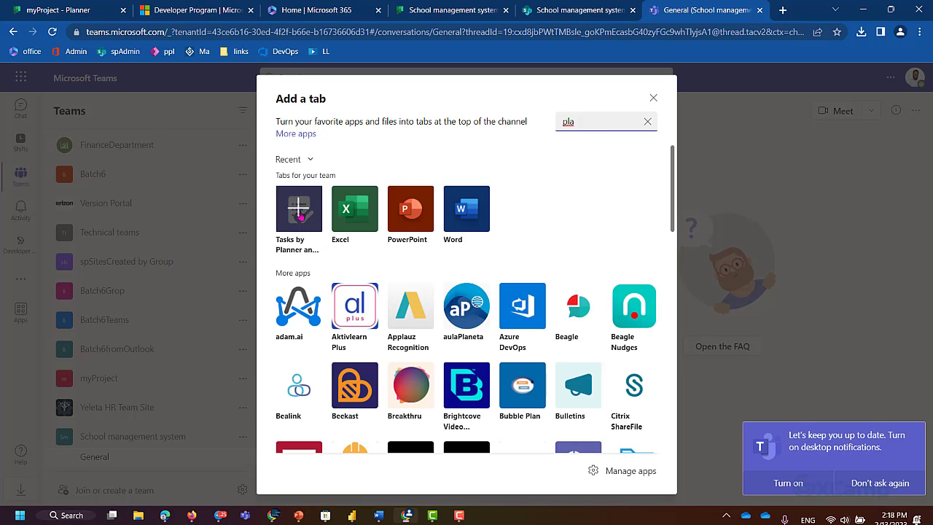
{"action": "left_click", "coordinate": [298, 210]}
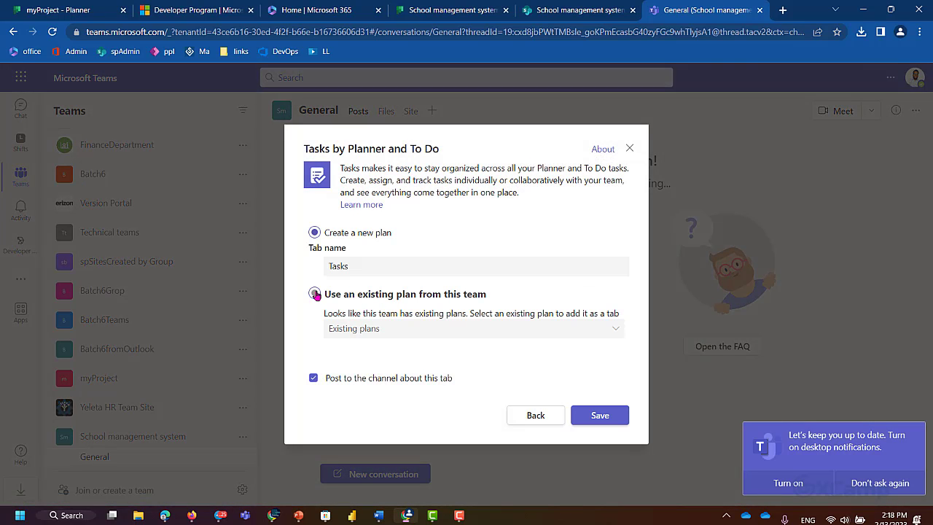
{"action": "left_click", "coordinate": [314, 294]}
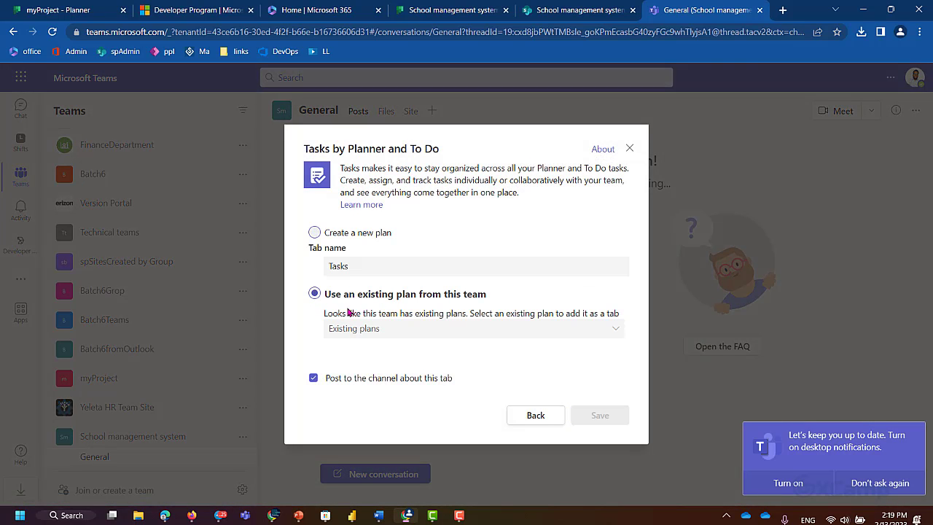
{"action": "left_click", "coordinate": [525, 333]}
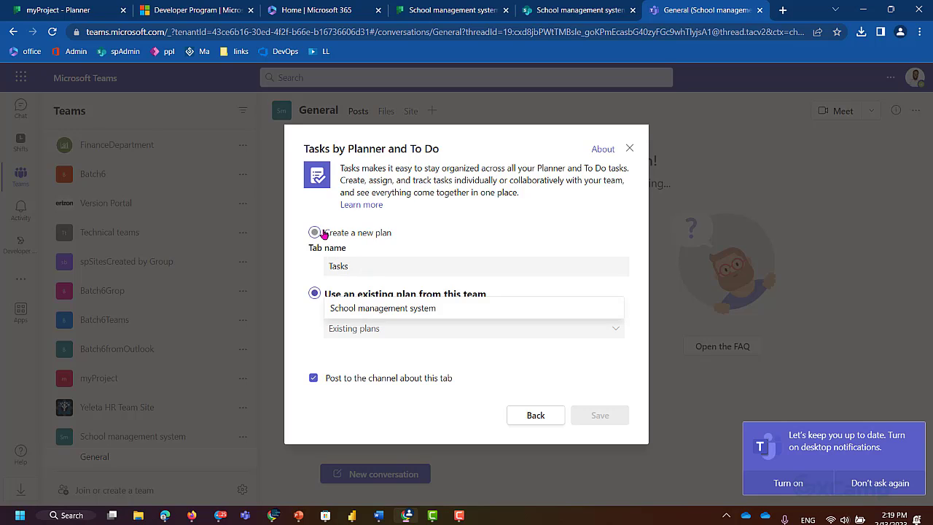
{"action": "left_click", "coordinate": [397, 312]}
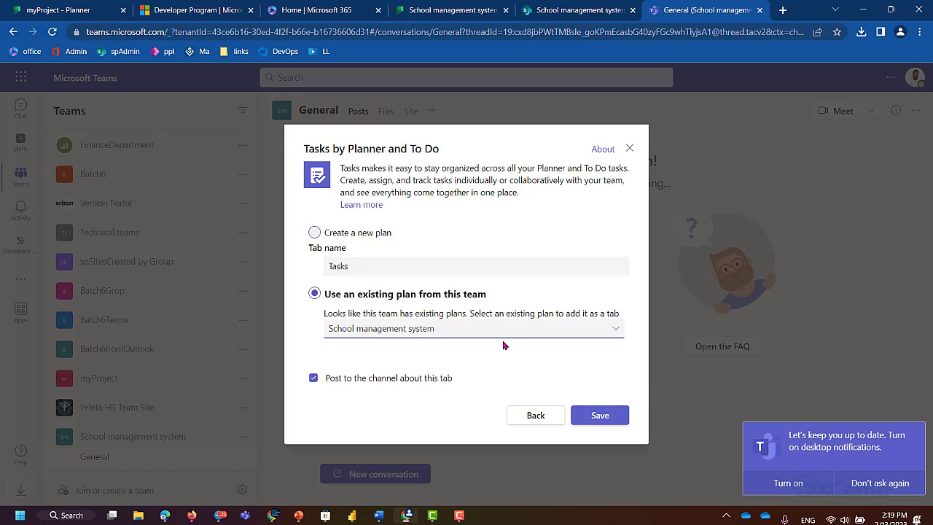
{"action": "left_click", "coordinate": [599, 415]}
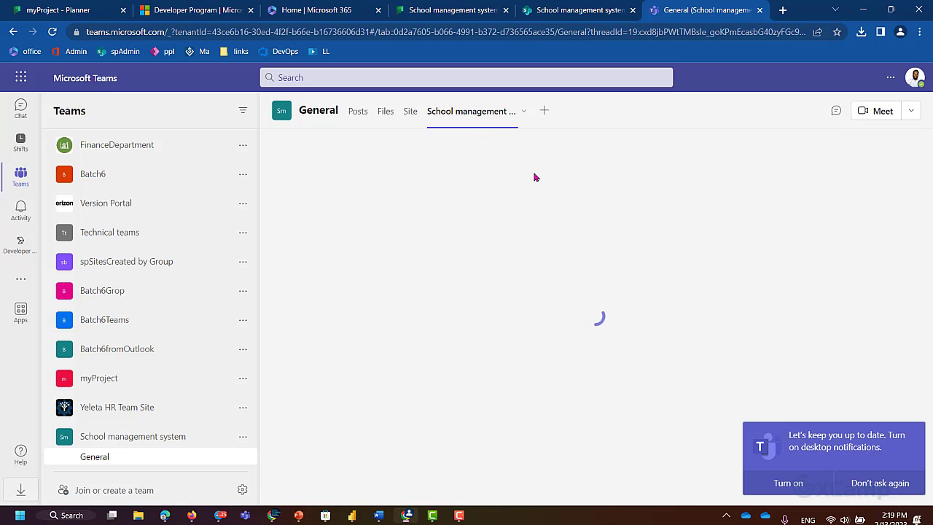
Look across the plan's buckets in Teams and move the review product task from Planned to the completed tasks of InProgress.
{"action": "scroll", "coordinate": [643, 382], "scroll_direction": "right", "scroll_amount": 5}
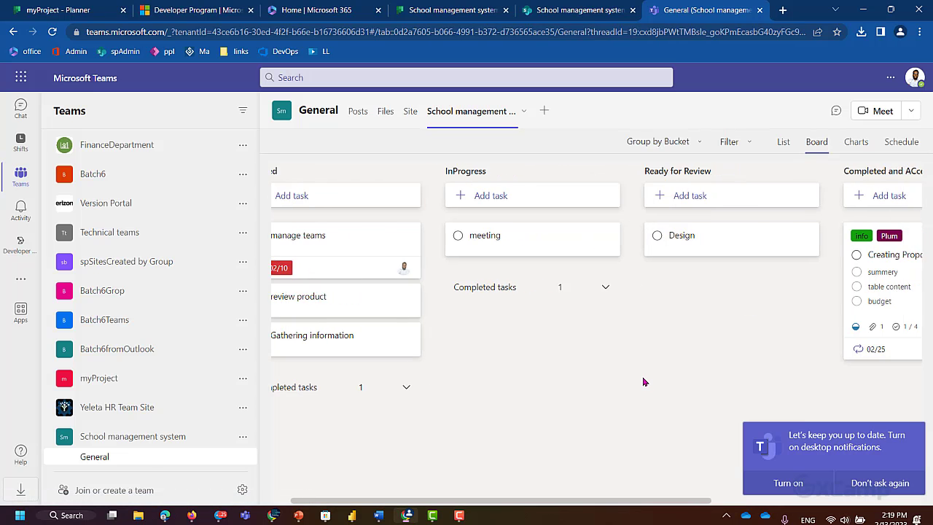
{"action": "scroll", "coordinate": [643, 382], "scroll_direction": "left", "scroll_amount": 5}
{"action": "scroll", "coordinate": [642, 382], "scroll_direction": "right", "scroll_amount": 2}
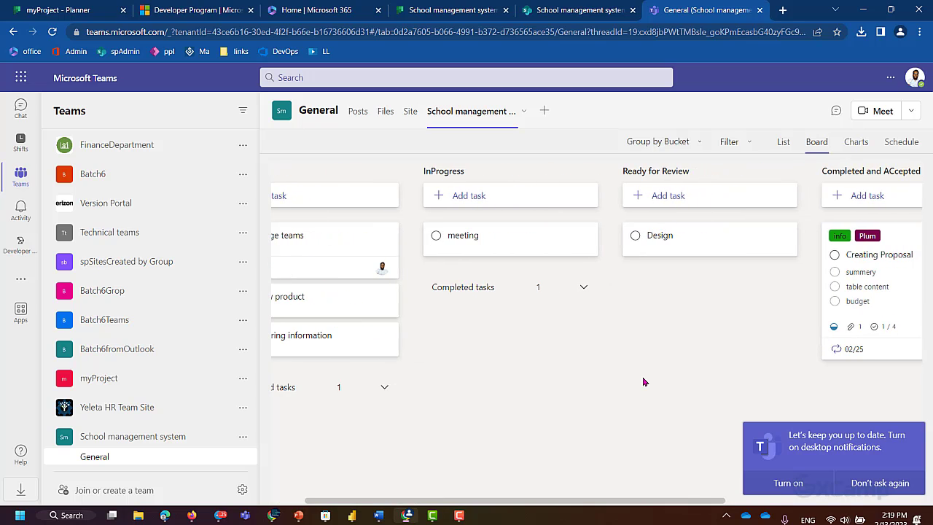
{"action": "scroll", "coordinate": [643, 382], "scroll_direction": "left", "scroll_amount": 2}
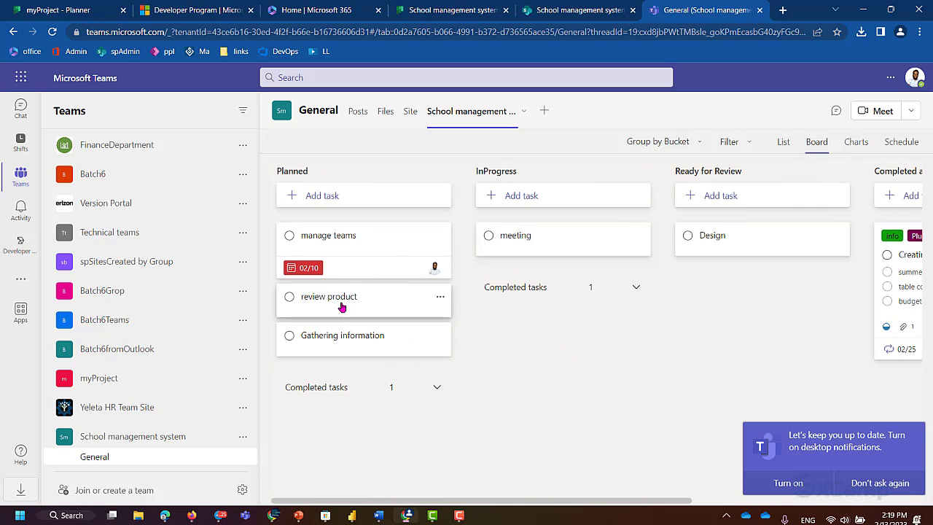
{"action": "left_click_drag", "start_coordinate": [375, 306], "coordinate": [587, 290]}
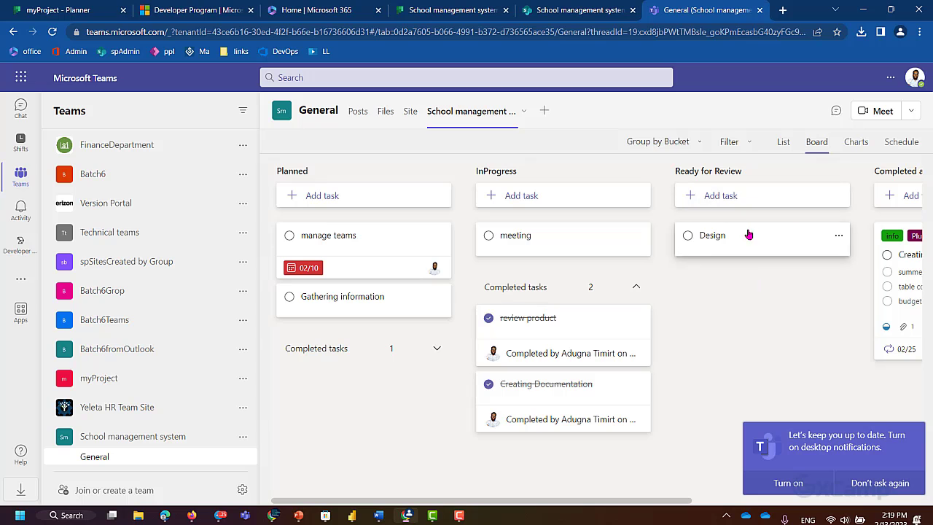
Check the remaining buckets on the Teams board and switch to the School management system plan in Planner to compare.
{"action": "scroll", "coordinate": [775, 335], "scroll_direction": "right", "scroll_amount": 5}
{"action": "scroll", "coordinate": [775, 337], "scroll_direction": "left", "scroll_amount": 5}
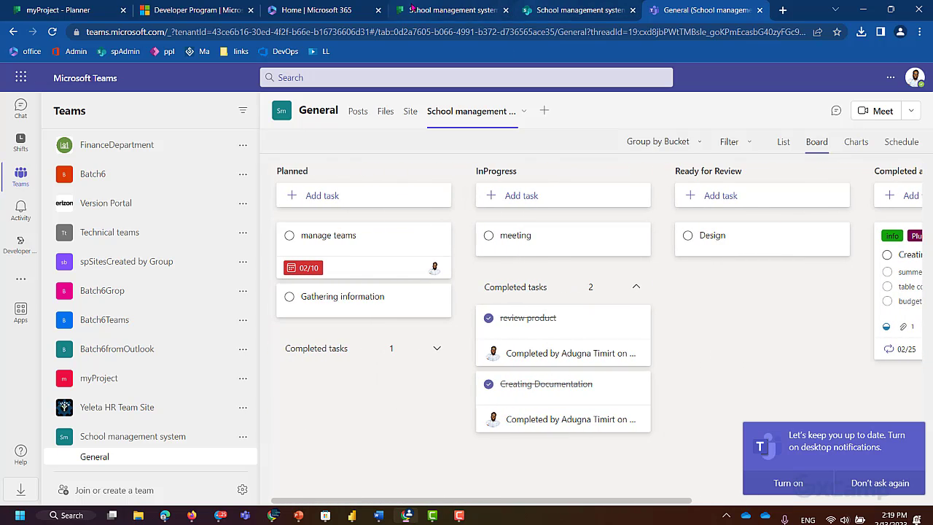
{"action": "left_click", "coordinate": [459, 10]}
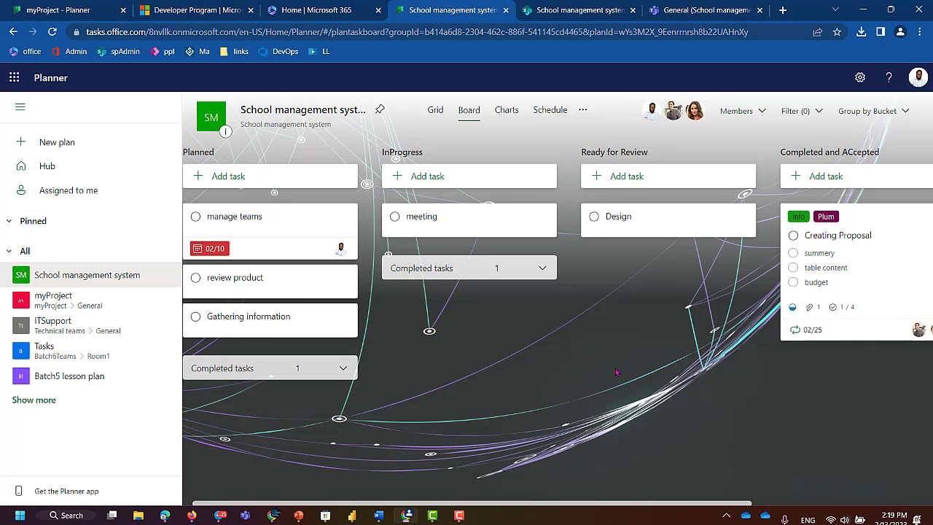